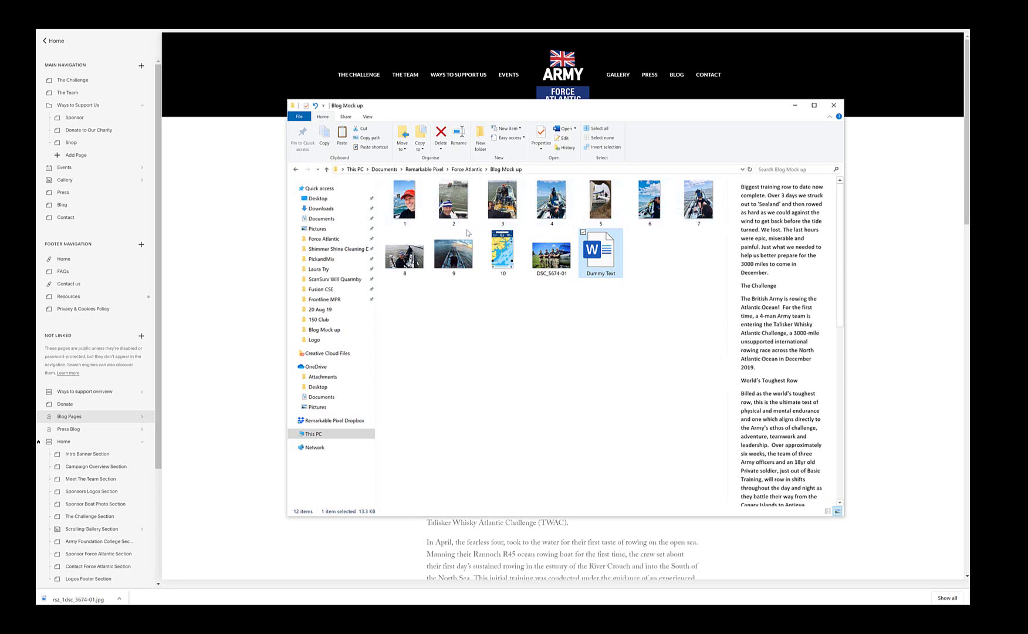
Step: Open the Dummy Text file from the Blog Mock up folder to show the blog draft in Word
double_click(607, 259)
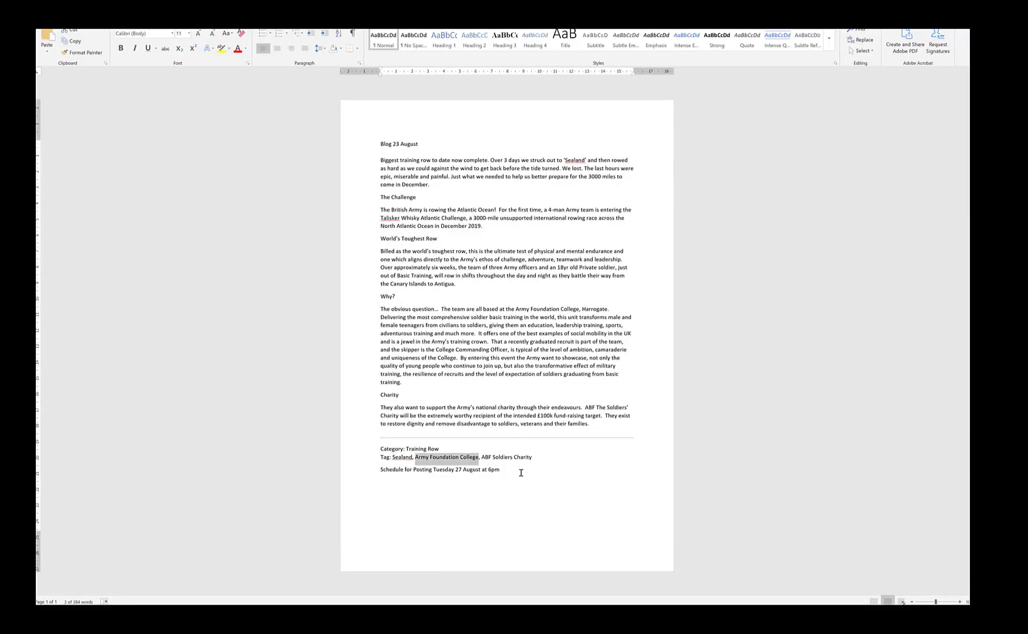
Step: Add a colon so the line reads 'Category: Training Row', then return to the Blog Mock up folder
click(519, 471)
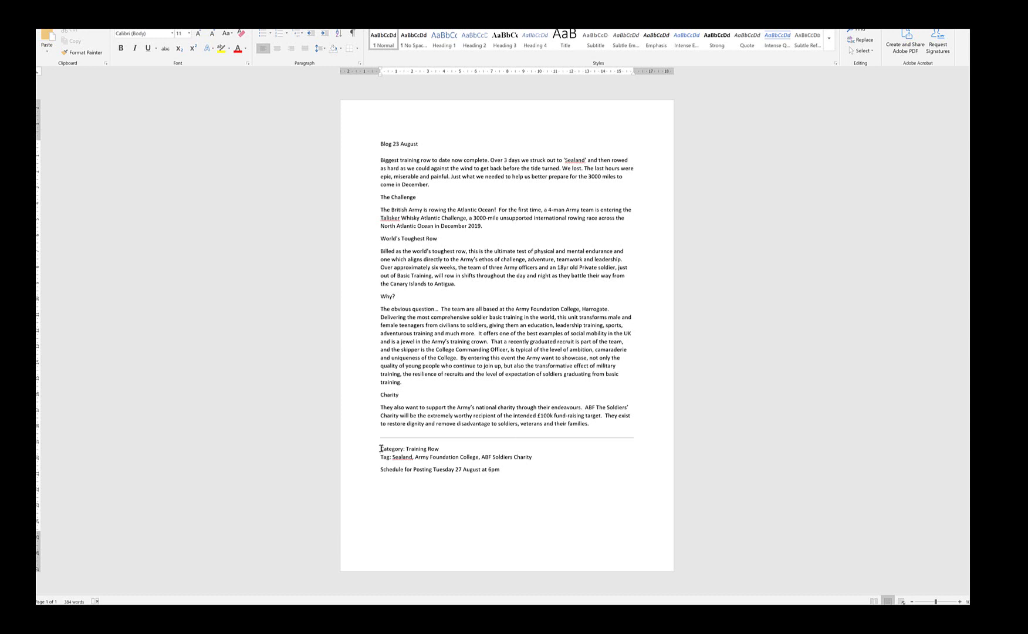
drag(381, 448, 540, 461)
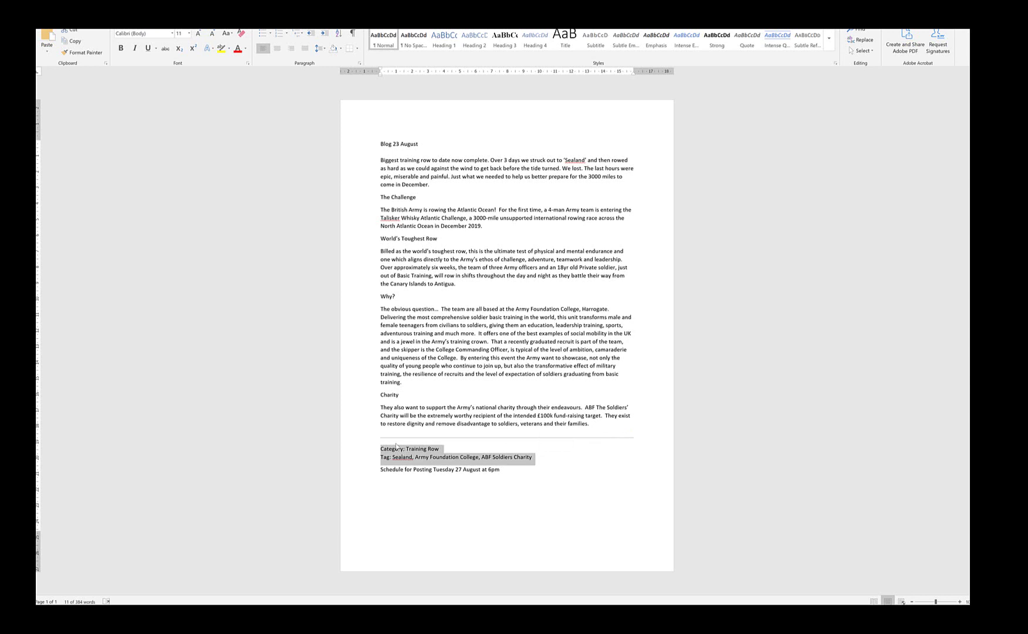
click(404, 449)
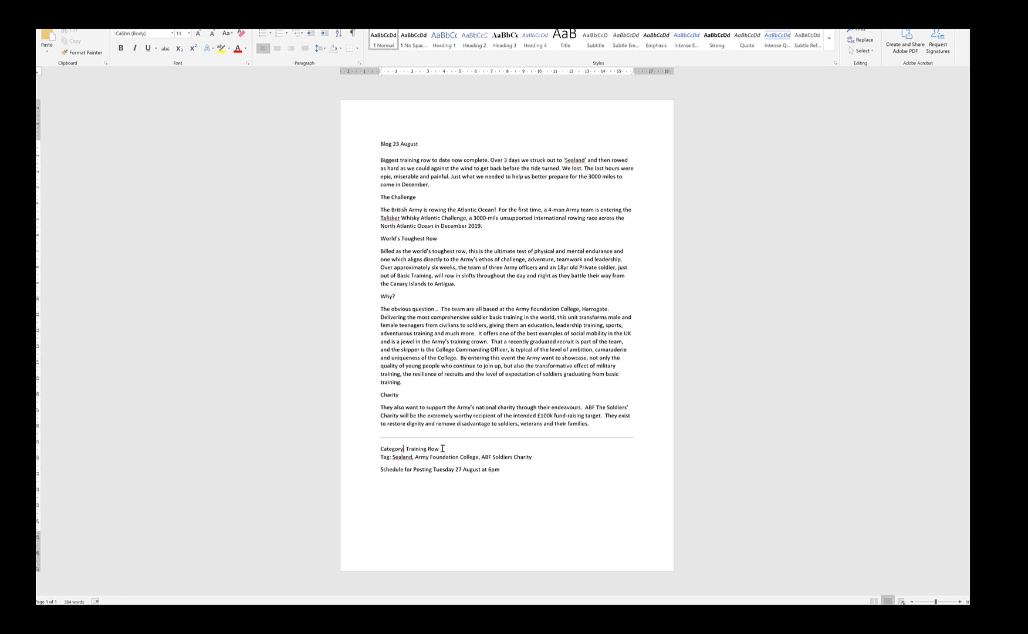
text(:)
mouse_move(235, 613)
click(235, 572)
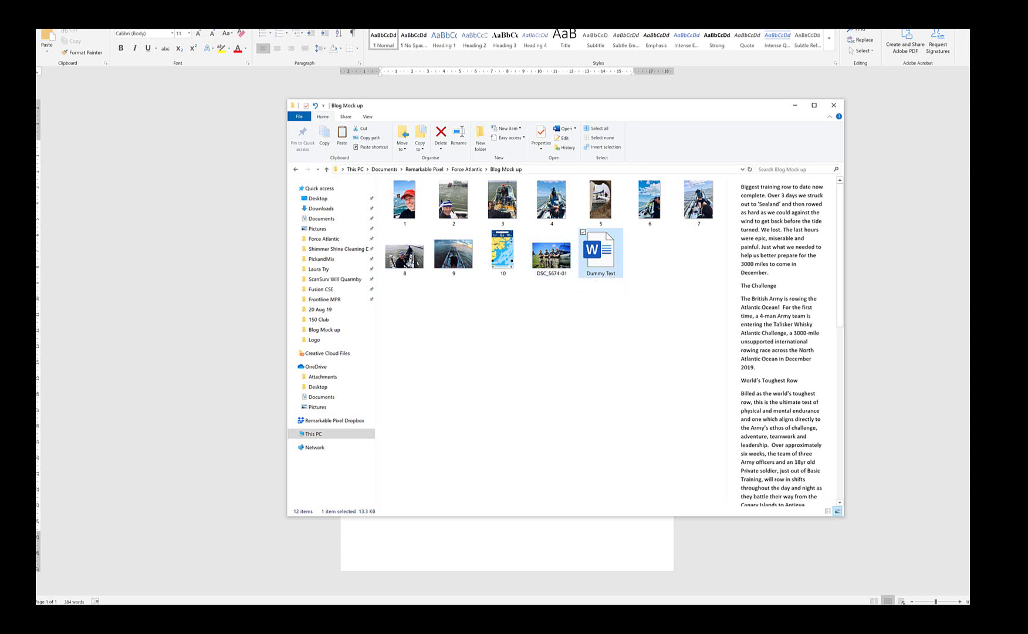
Step: In the PicResize tab, choose DSC_5674-01 as the picture to upload
click(316, 581)
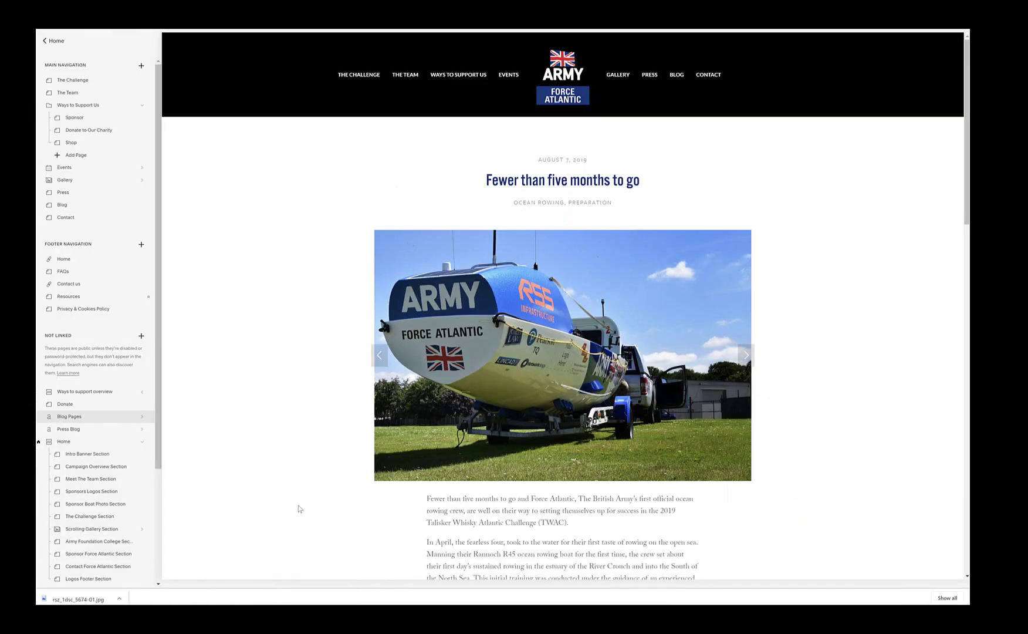
key(ctrl+Tab)
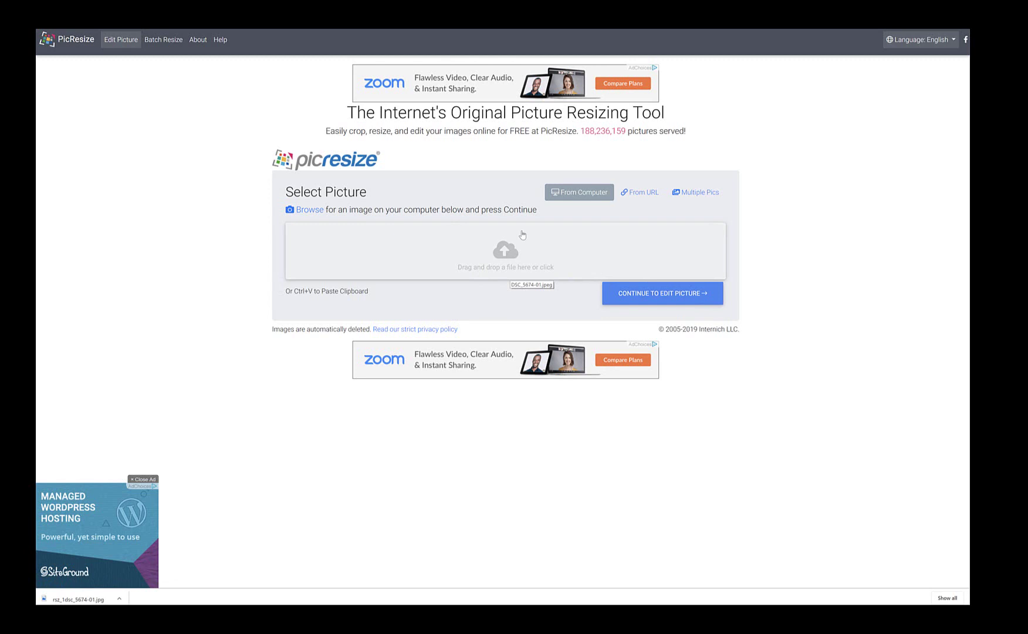
click(507, 256)
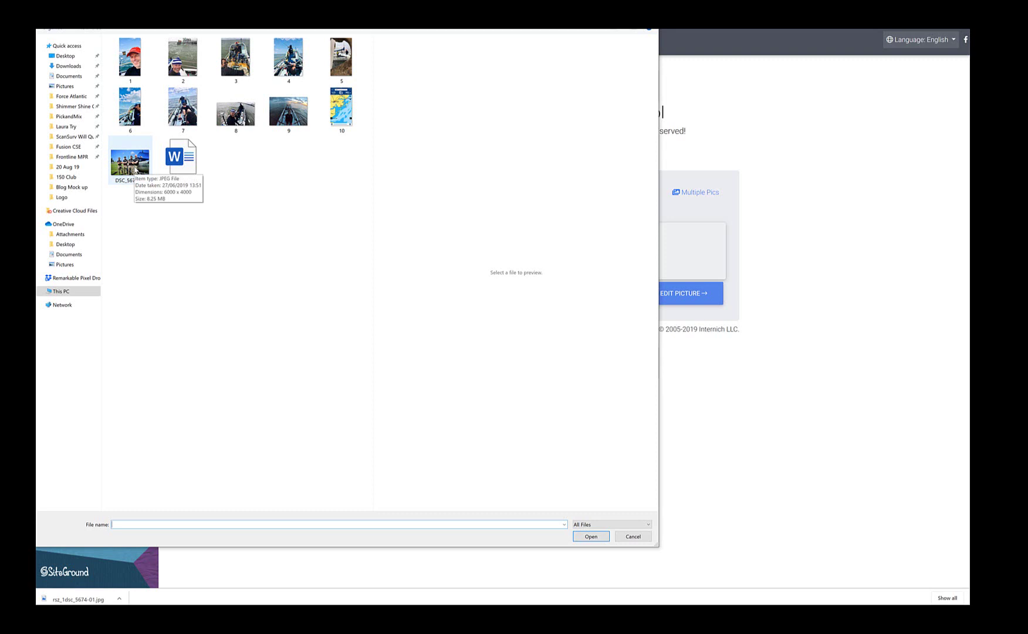
click(136, 170)
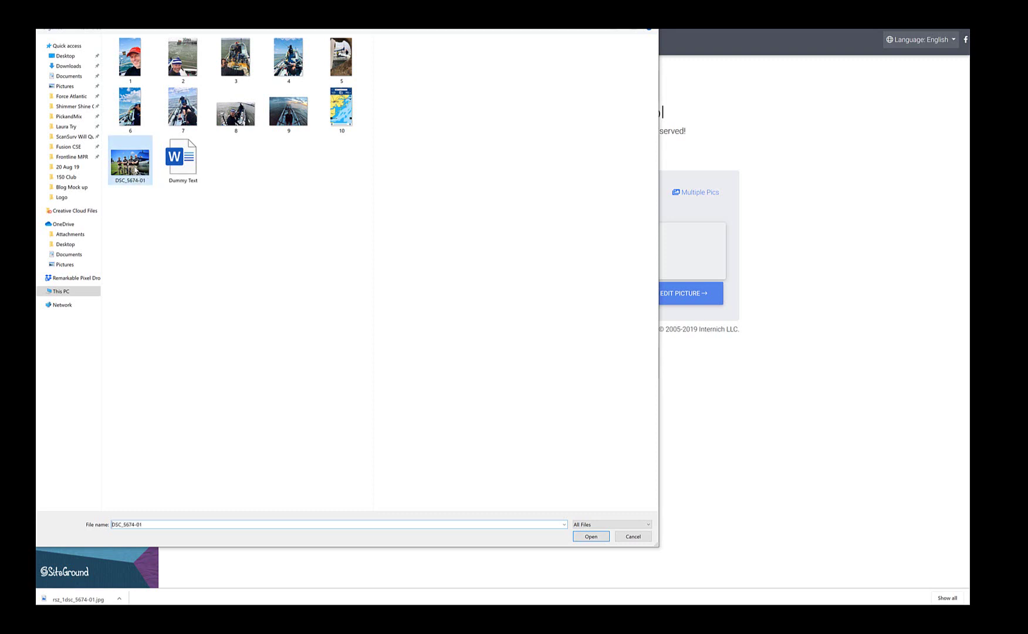
click(599, 537)
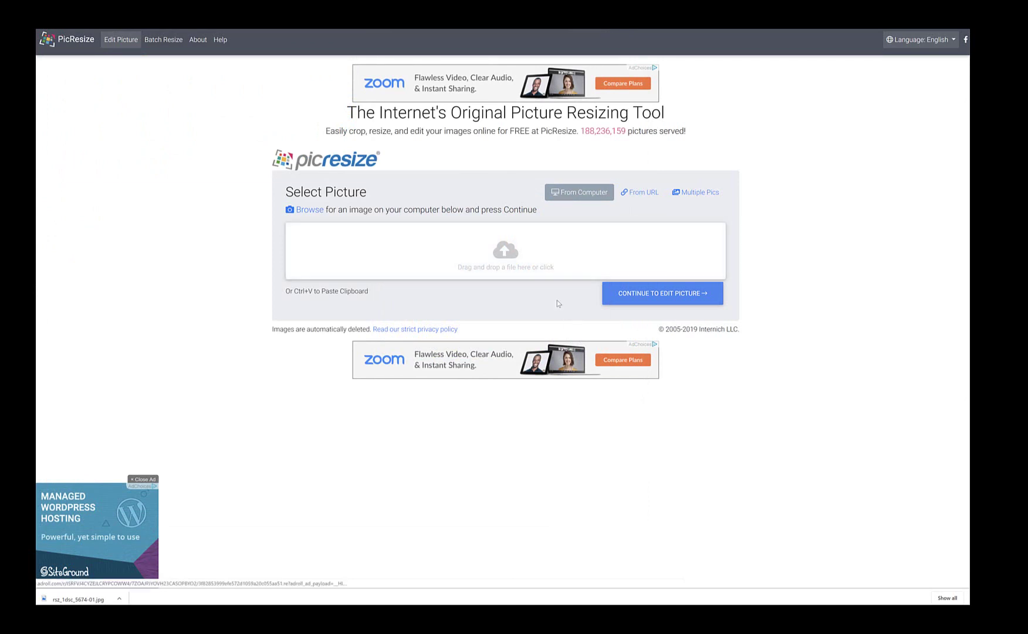
click(504, 254)
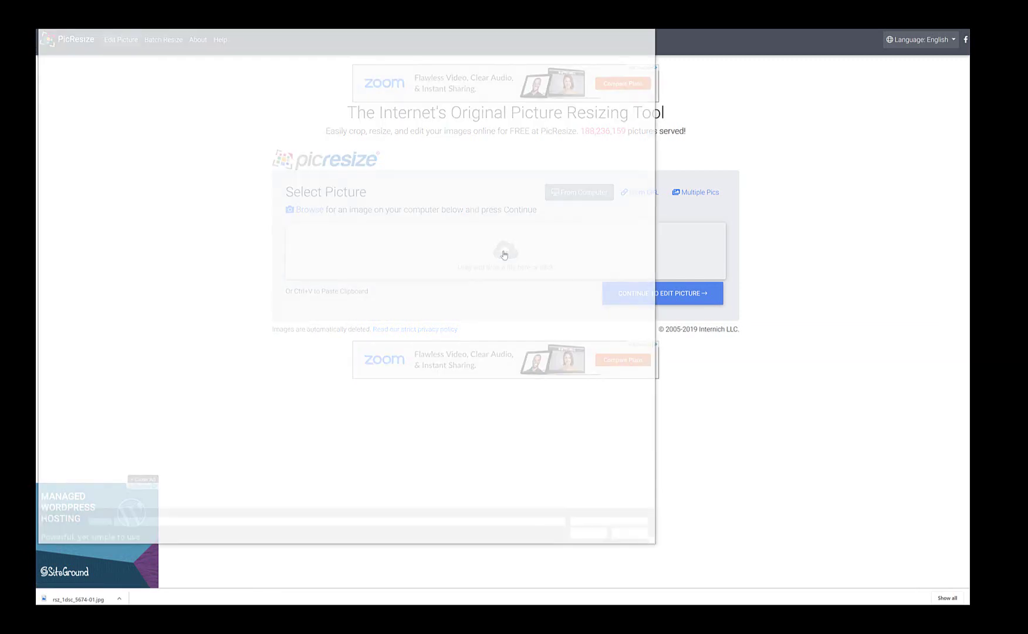
click(130, 161)
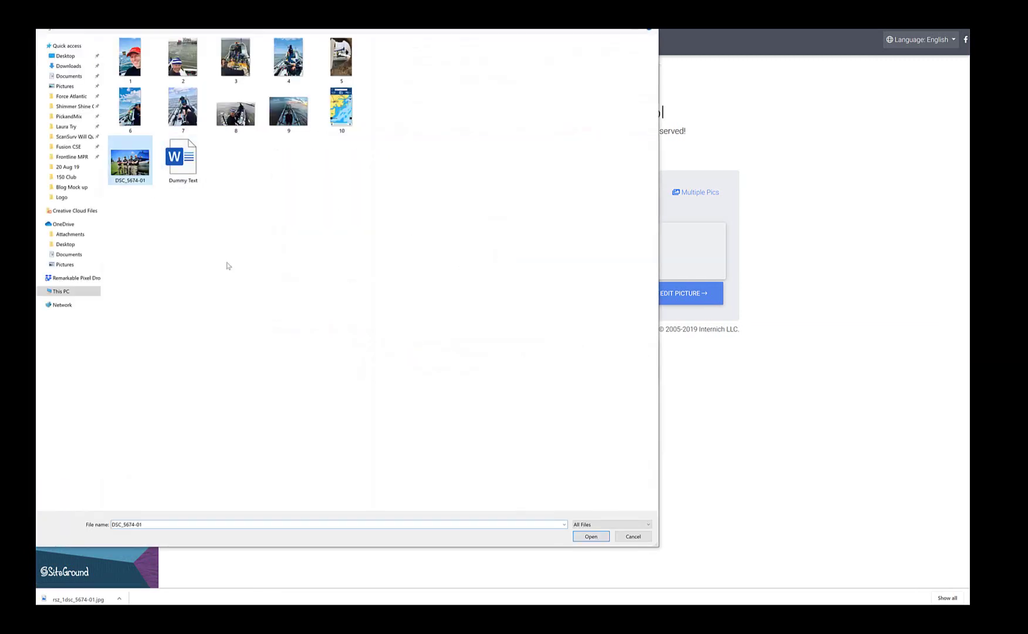
click(591, 536)
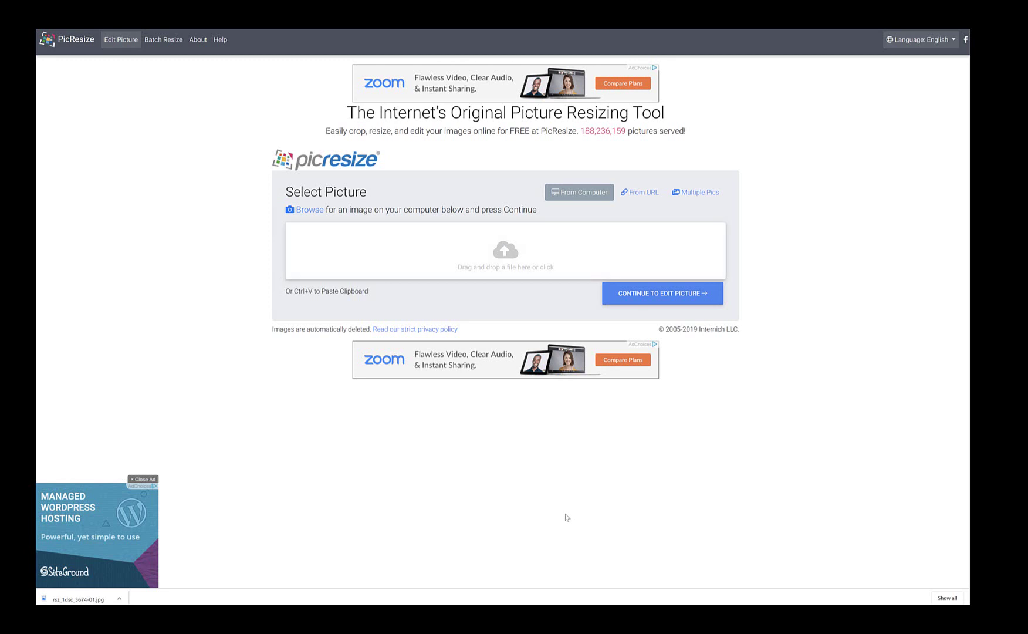
drag(567, 517, 518, 251)
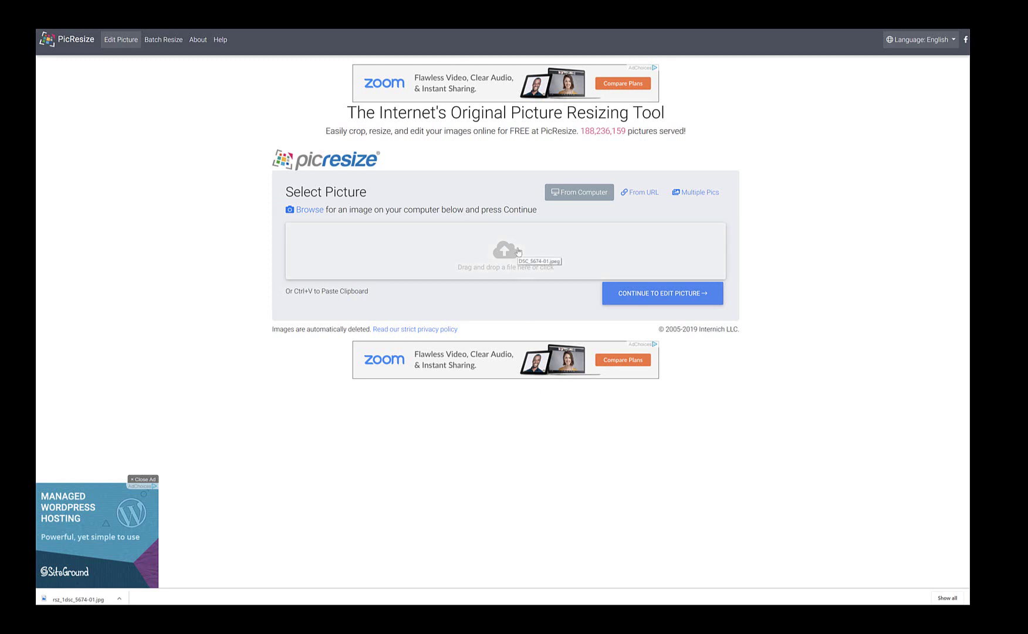
Step: Upload DSC_5674-01 and load the PicResize editor showing the 6000 x 4000 original
click(669, 299)
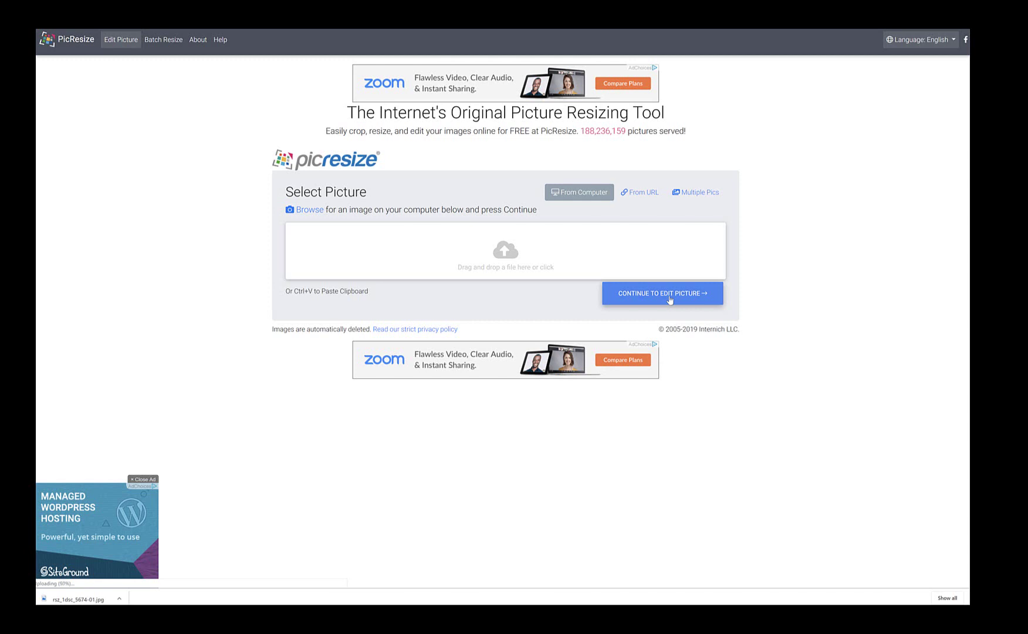
click(662, 294)
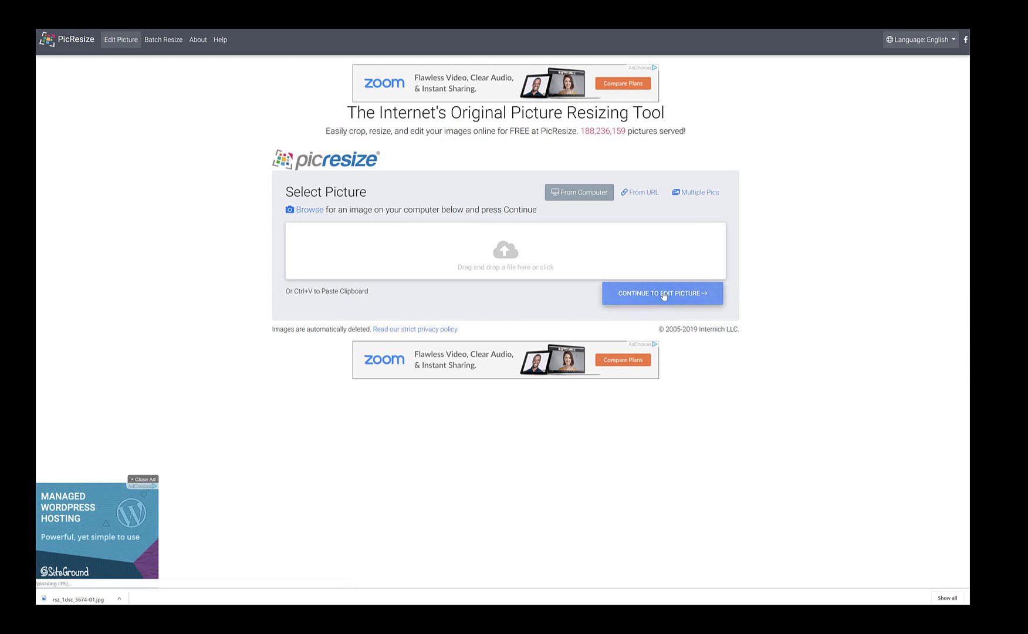
right_click(664, 296)
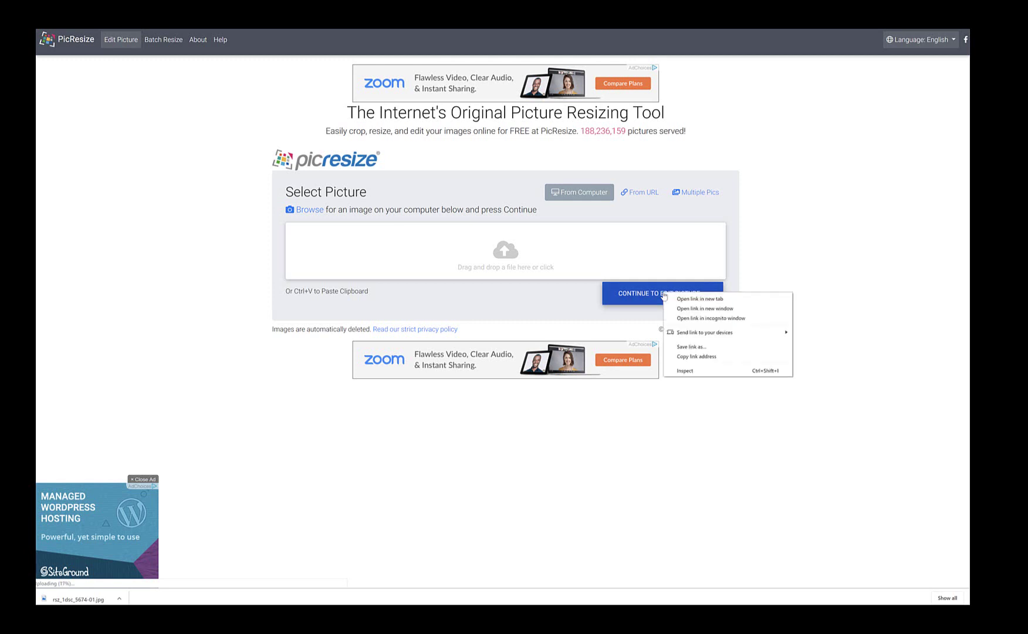
click(656, 298)
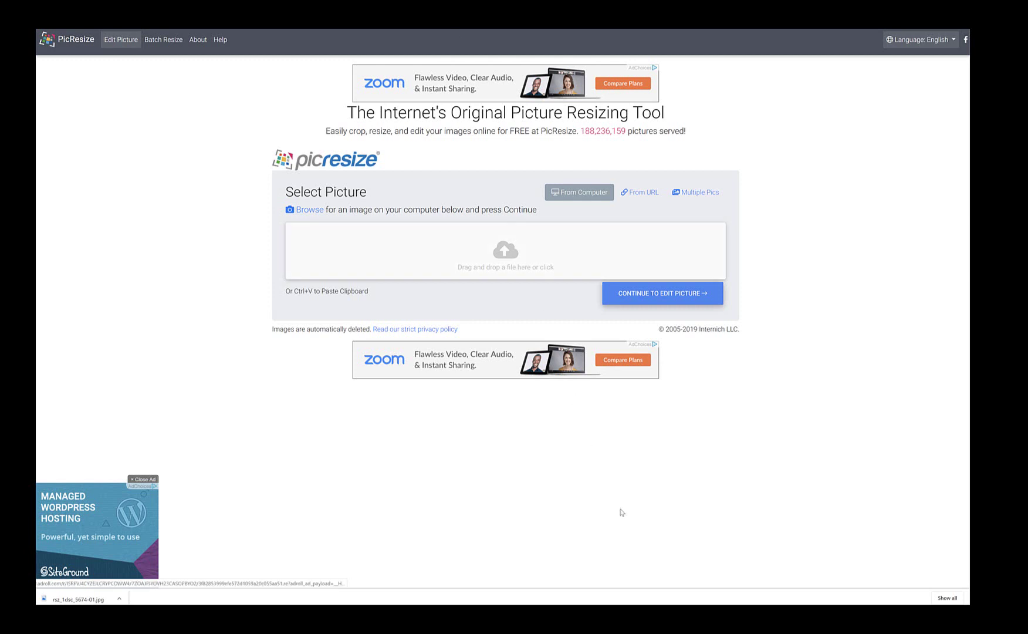
click(728, 614)
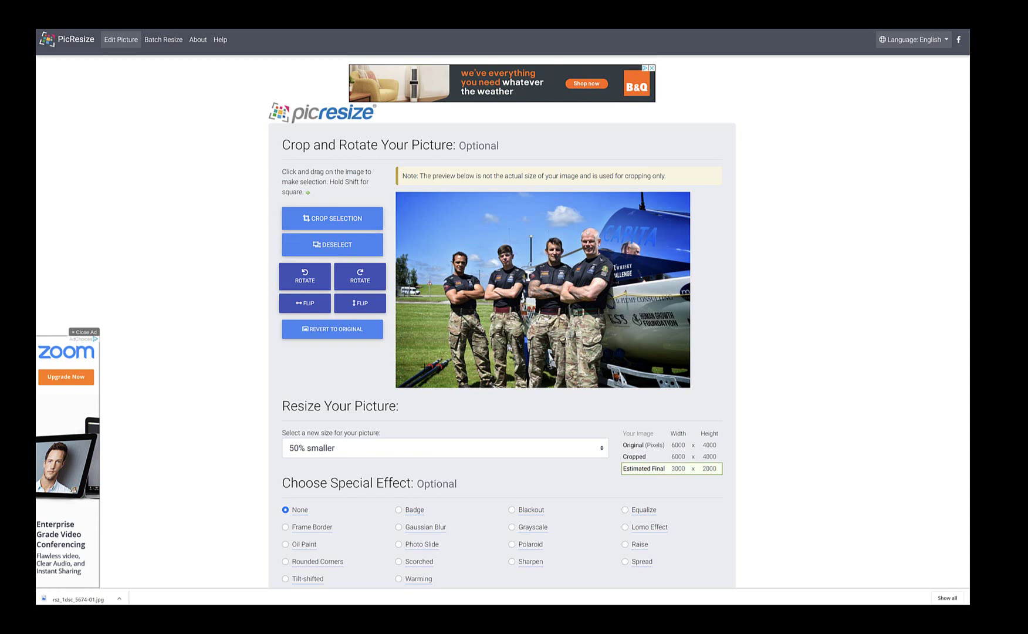
Step: Set the new picture size to Custom Size, then switch to the Squarespace blog editor
click(601, 450)
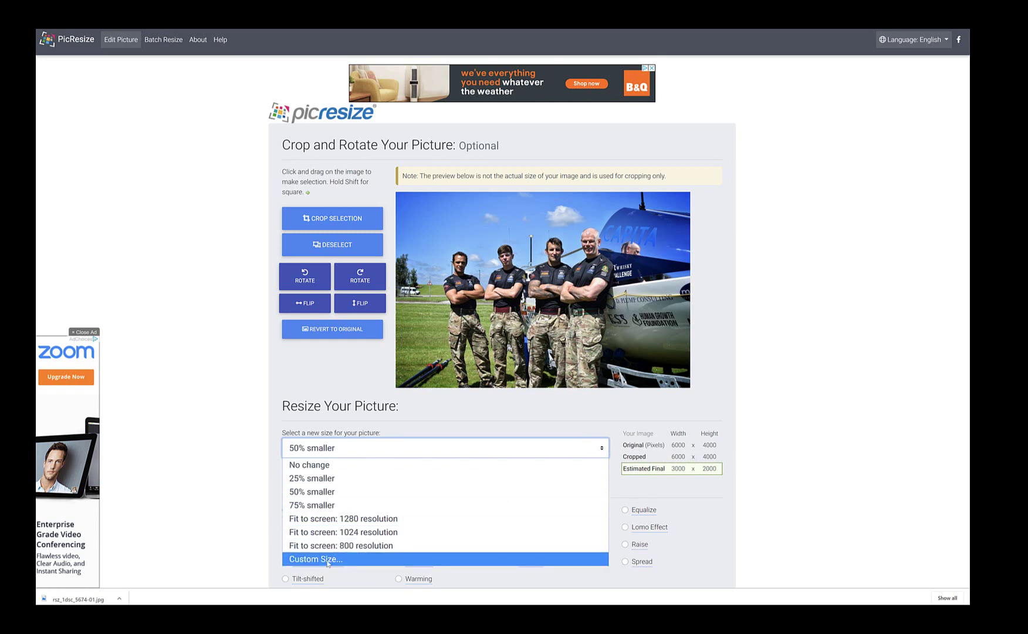
click(327, 560)
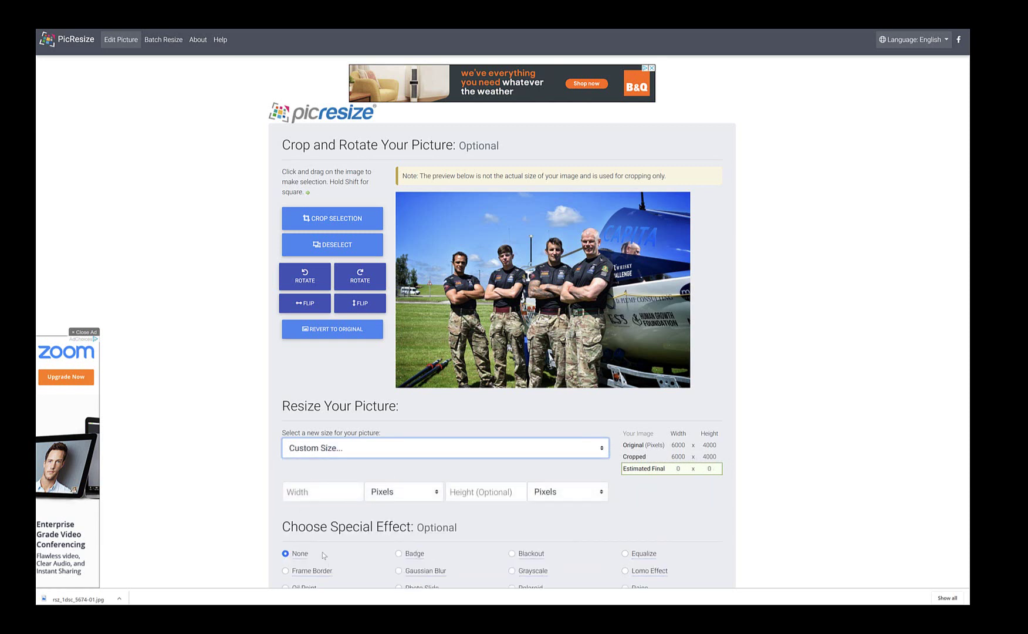
click(317, 494)
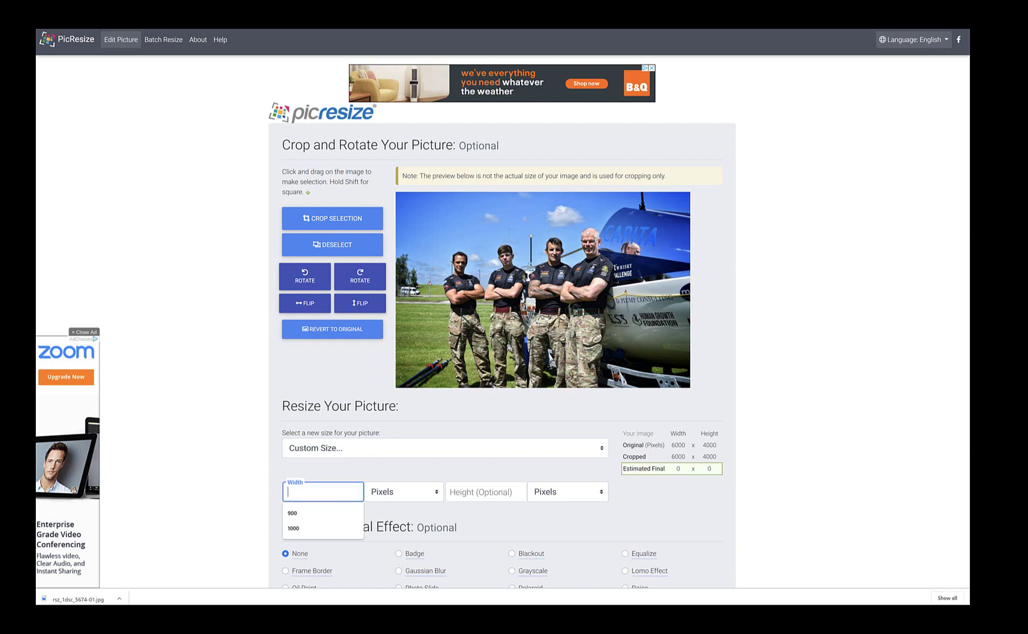
click(293, 614)
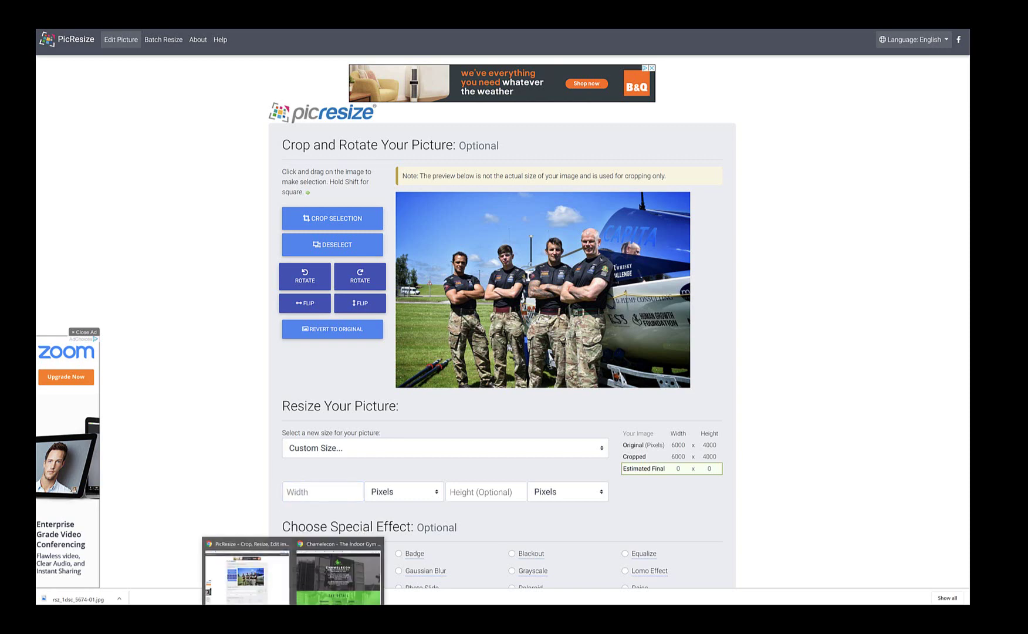
click(269, 590)
click(439, 8)
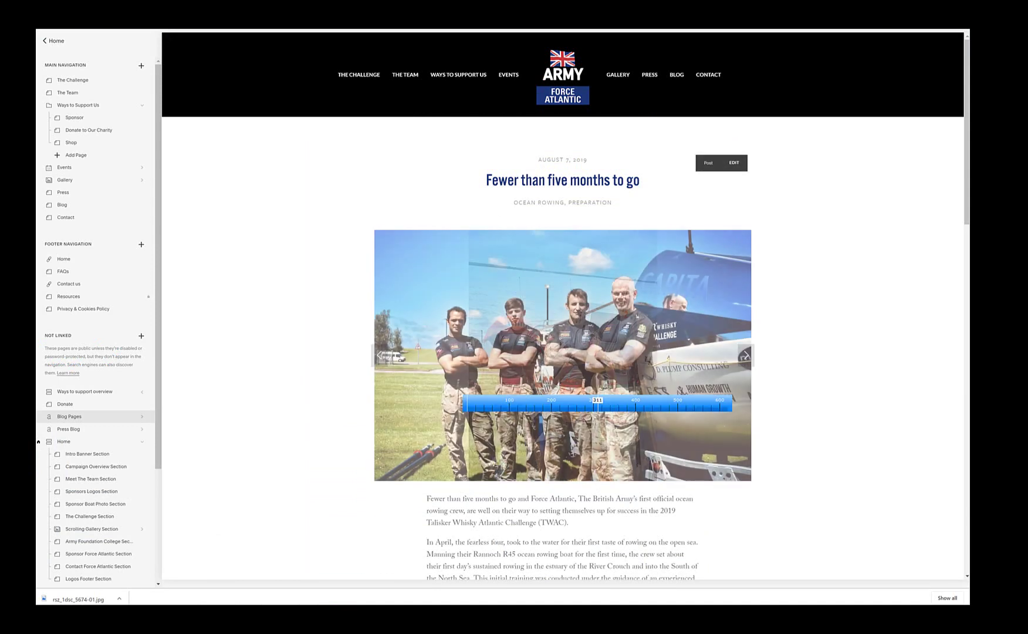
Step: Measure the blog slideshow image at about 900 pixels wide, then return to PicResize
drag(449, 405, 372, 404)
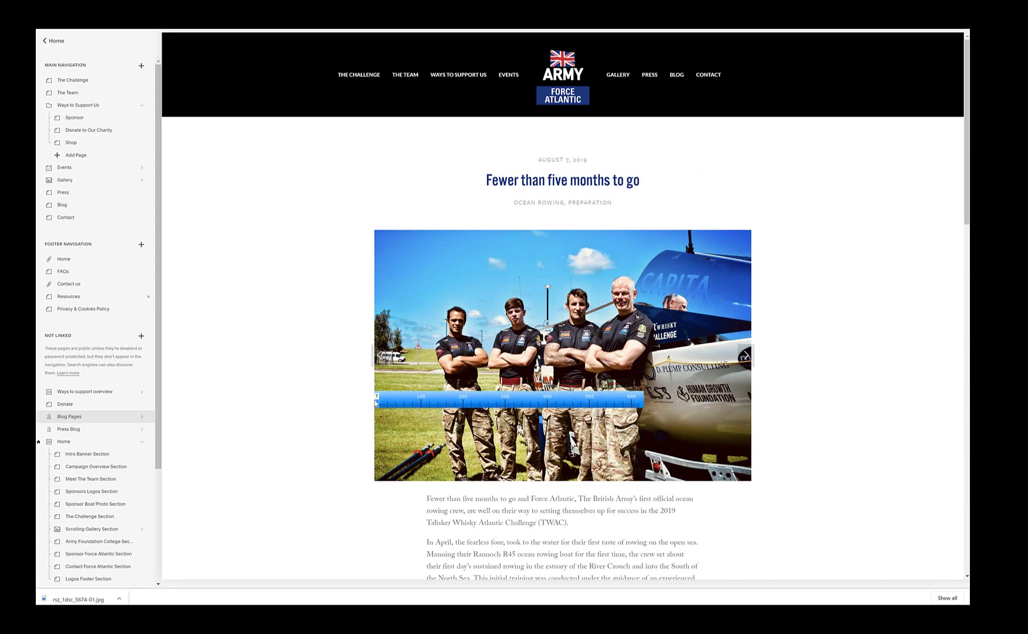
drag(645, 403, 770, 404)
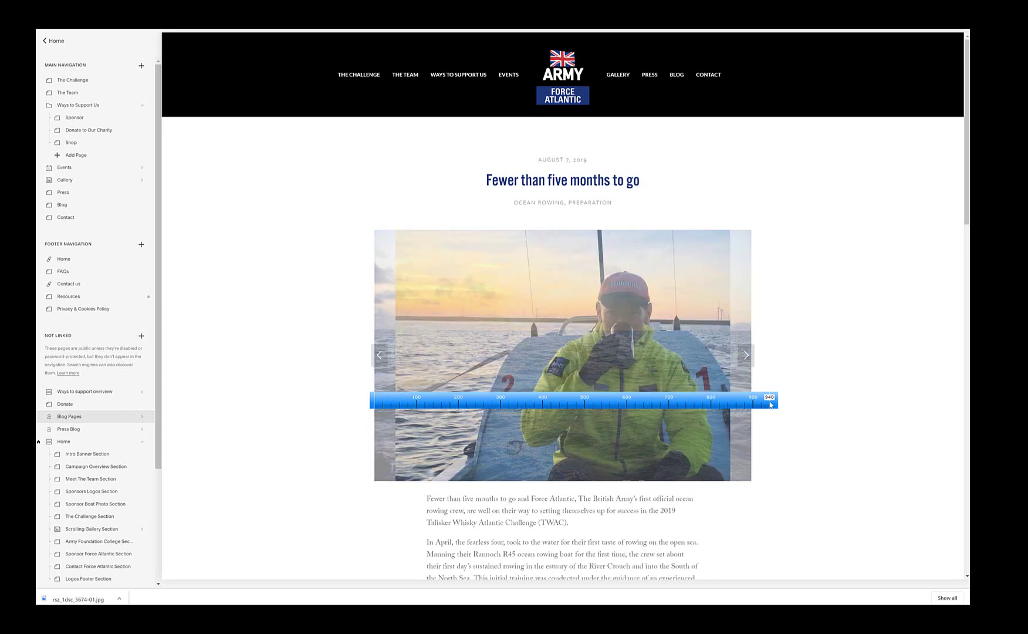
drag(771, 404, 346, 396)
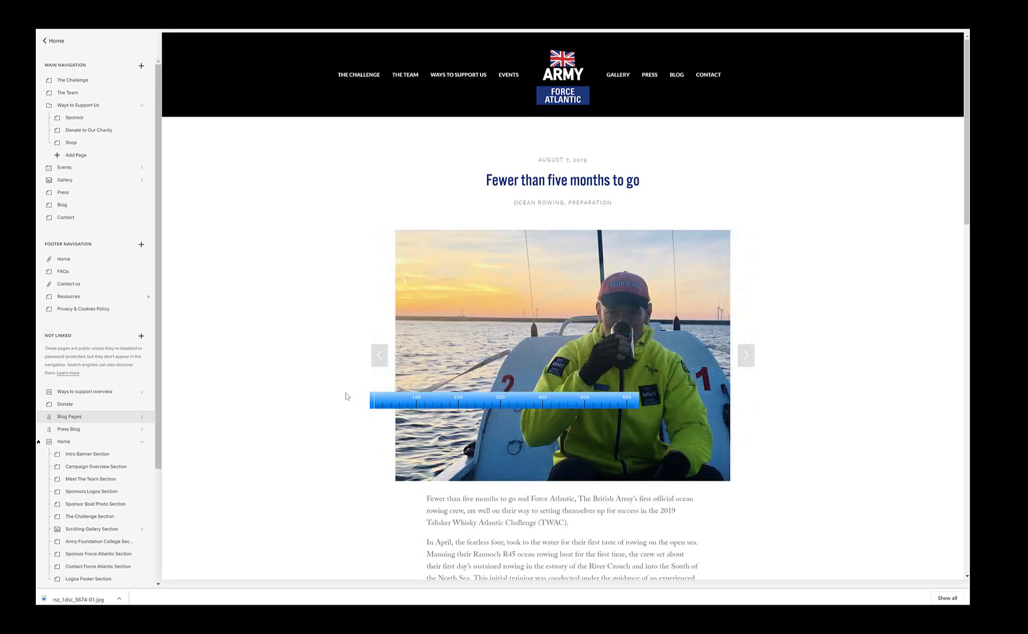
double_click(374, 402)
key(Escape)
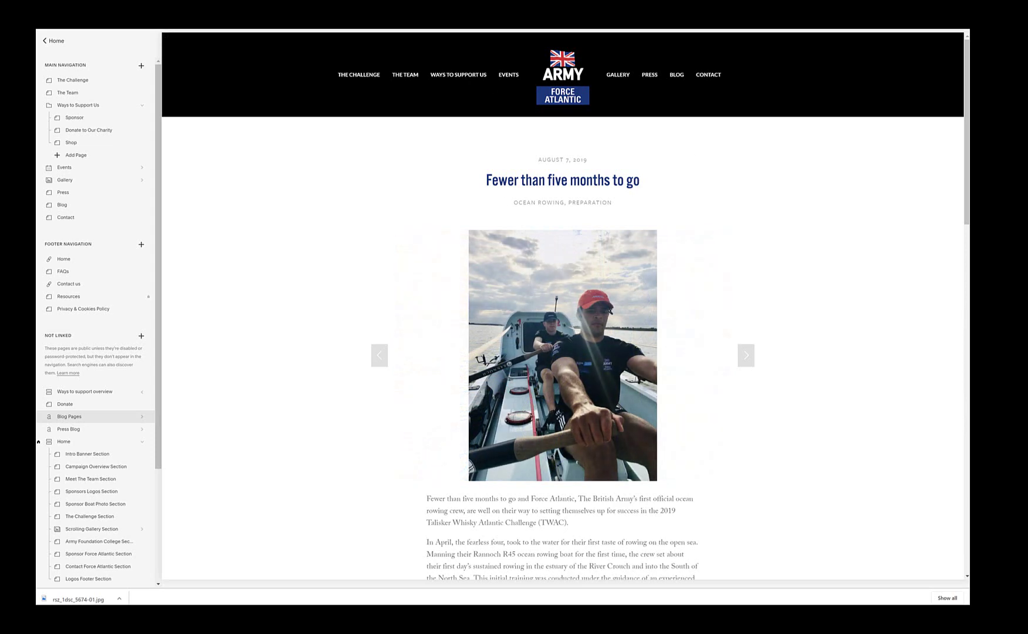
key(ctrl+Tab)
click(313, 493)
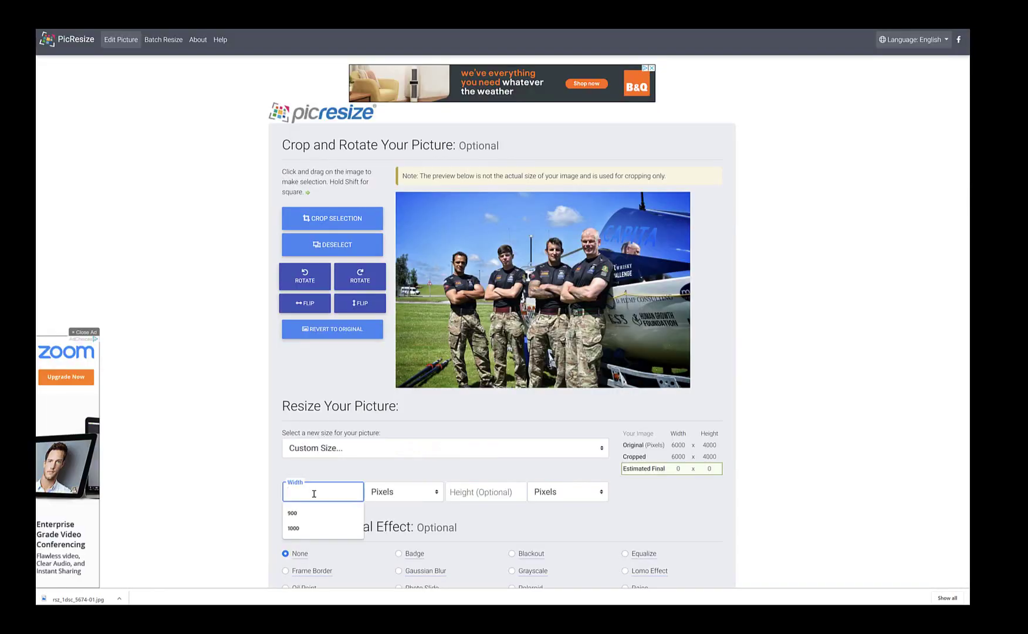
Step: Resize the photo to 900 × 600 at Better JPG quality, producing a 148 KB file
click(293, 513)
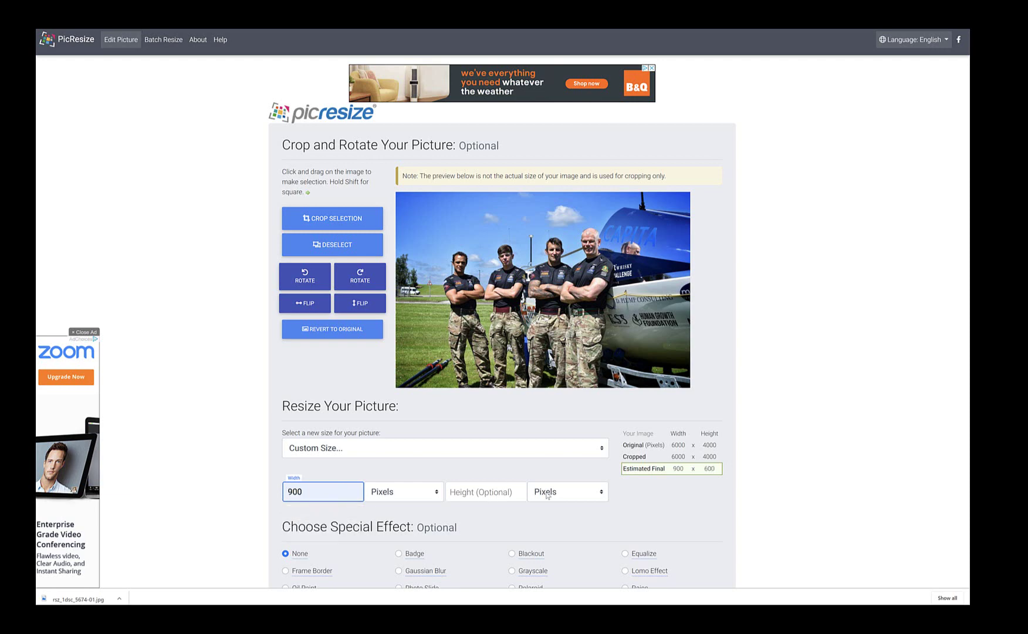
scroll(546, 495, down, 4)
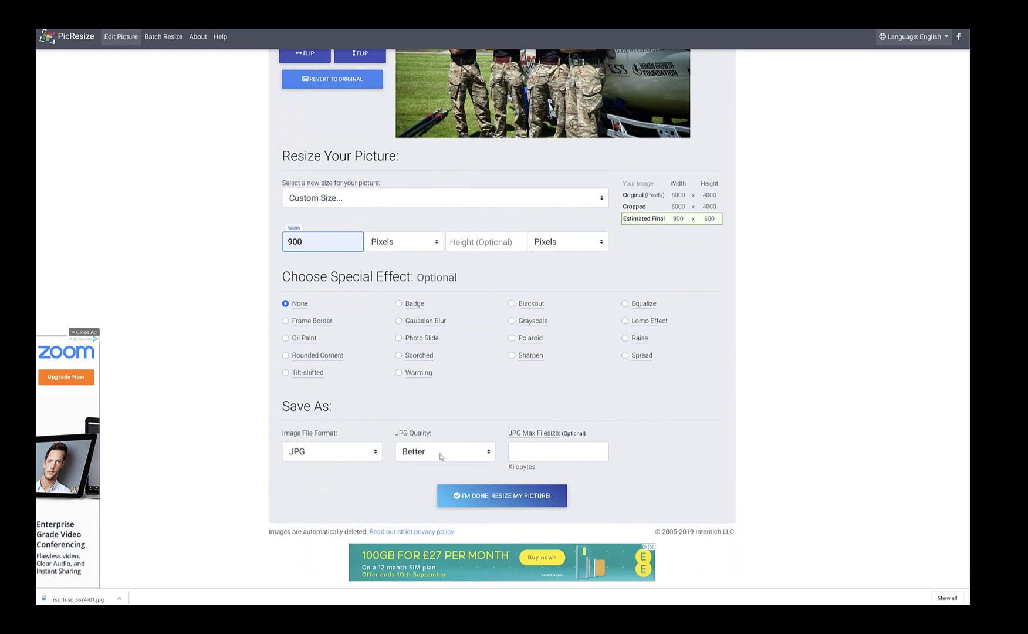
click(441, 455)
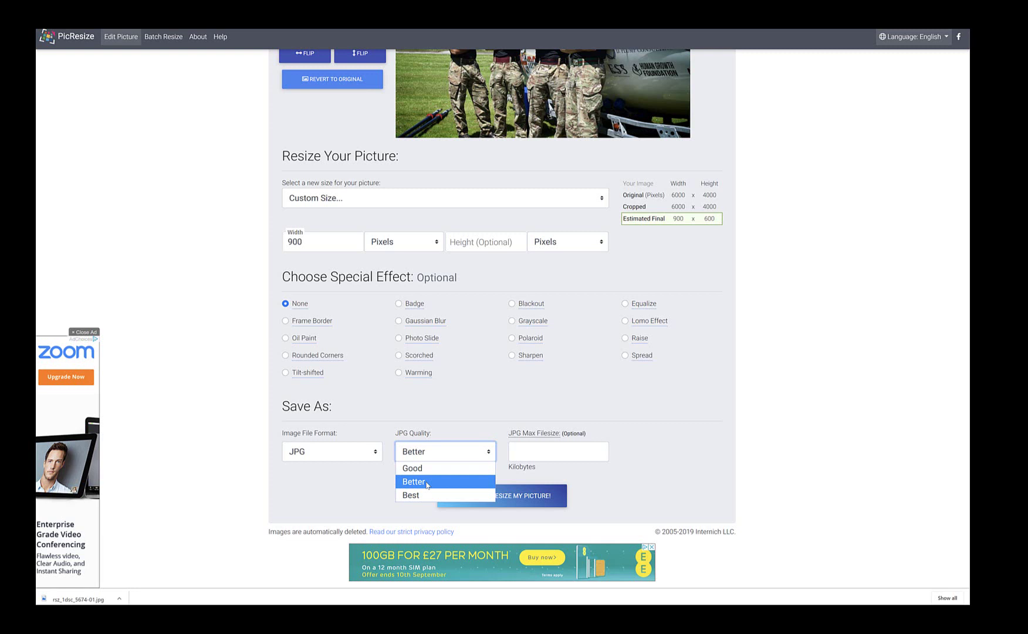
click(427, 482)
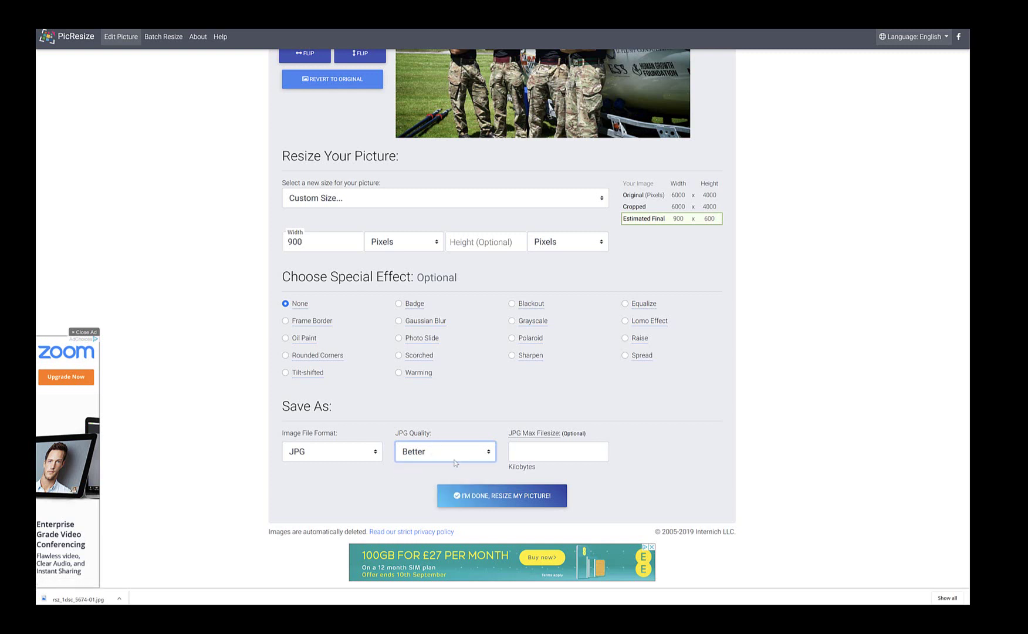
click(494, 496)
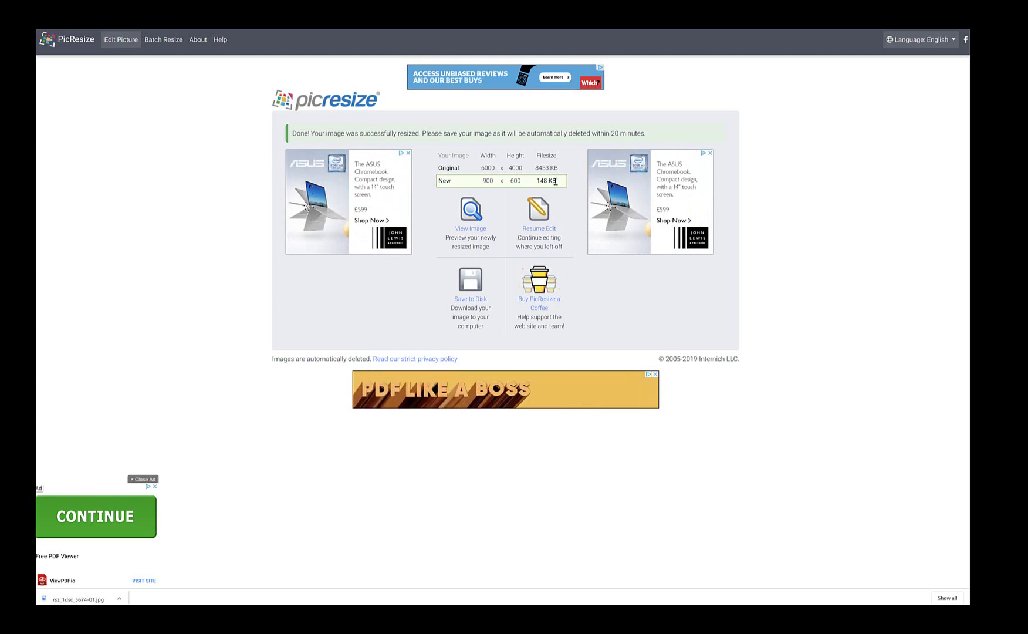
Step: Download the resized image as rsz_11dsc_5674-01.jpg and show it in its folder
click(470, 282)
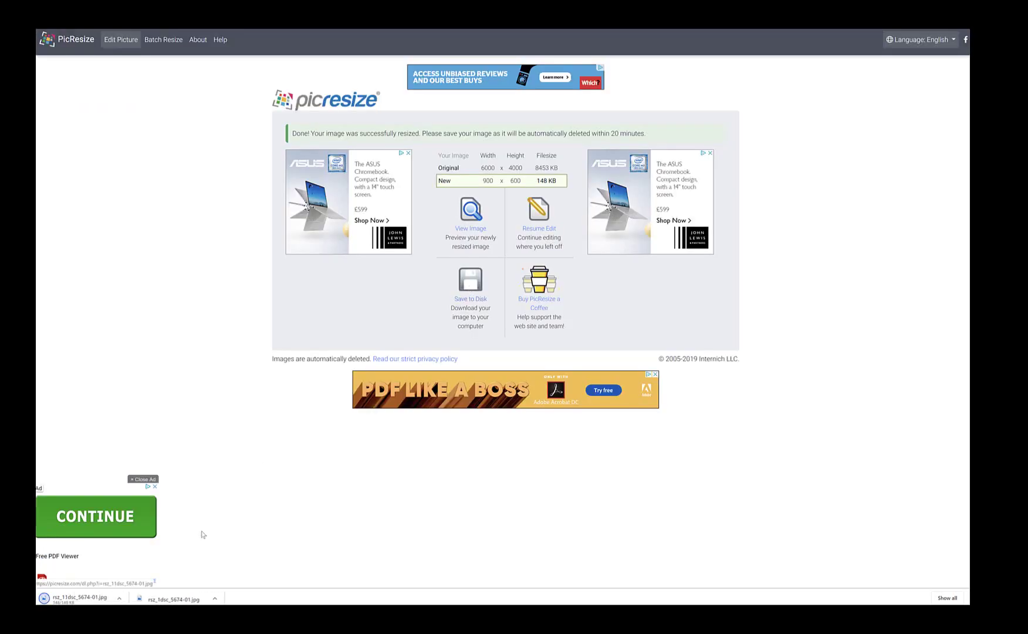
click(120, 599)
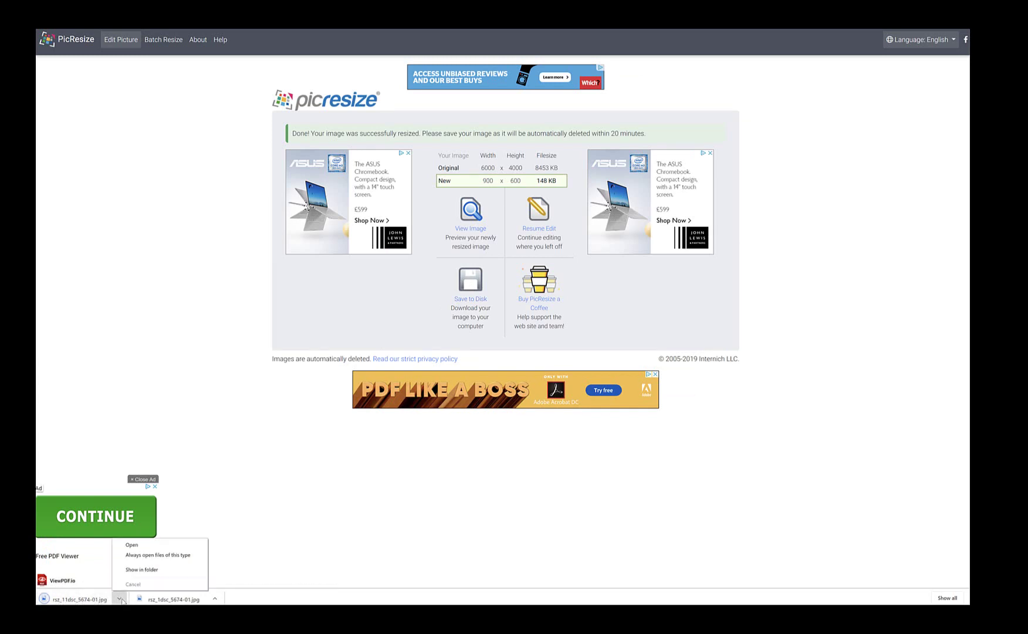
click(144, 570)
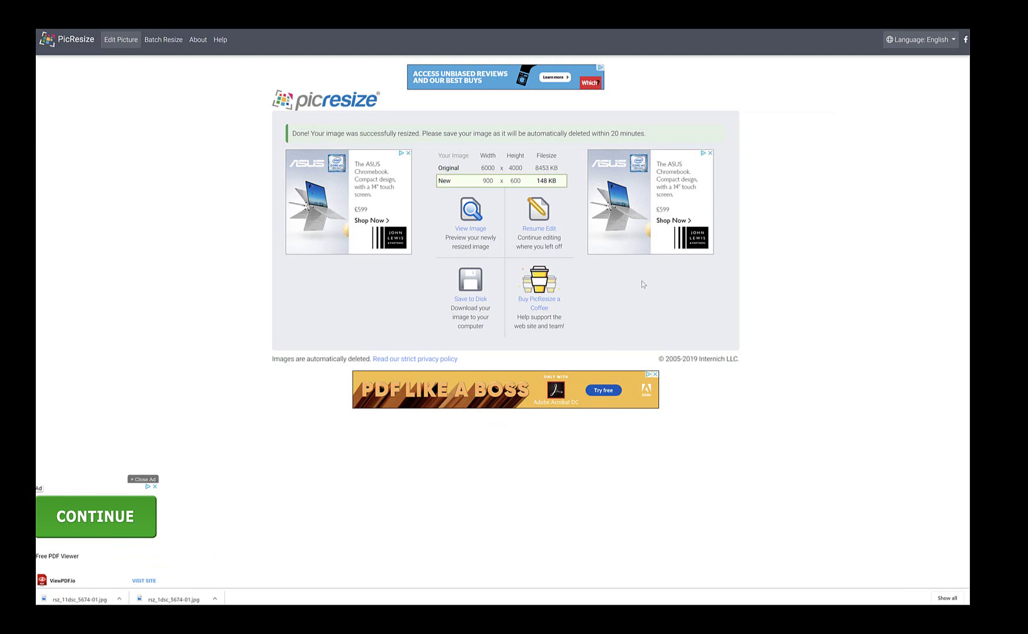
Step: Copy the resized rsz_11dsc_5674-01 image into the Blog Mock up folder
right_click(704, 488)
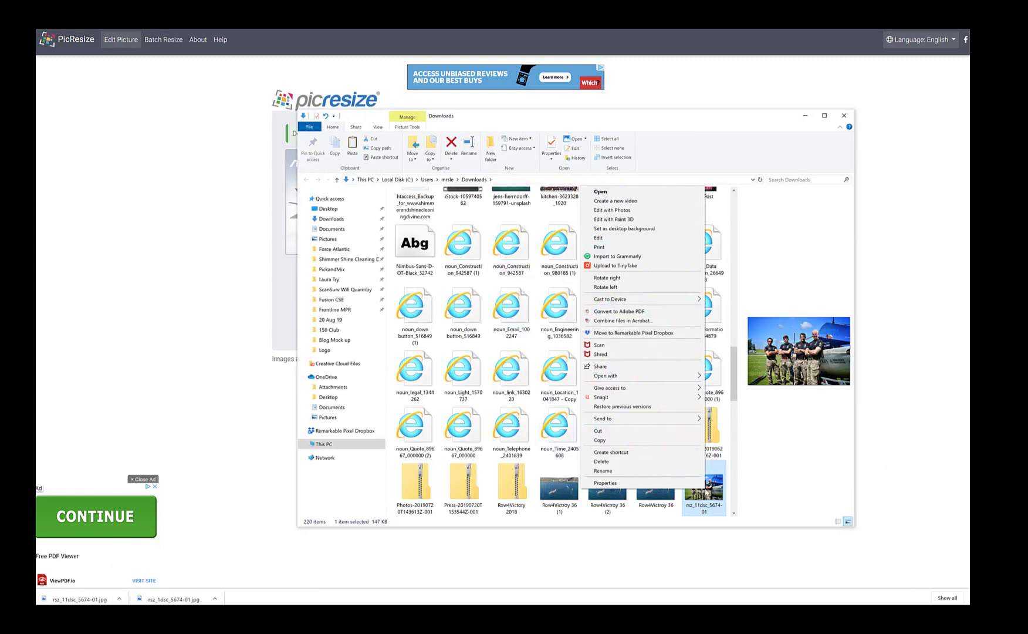
click(622, 440)
mouse_move(245, 594)
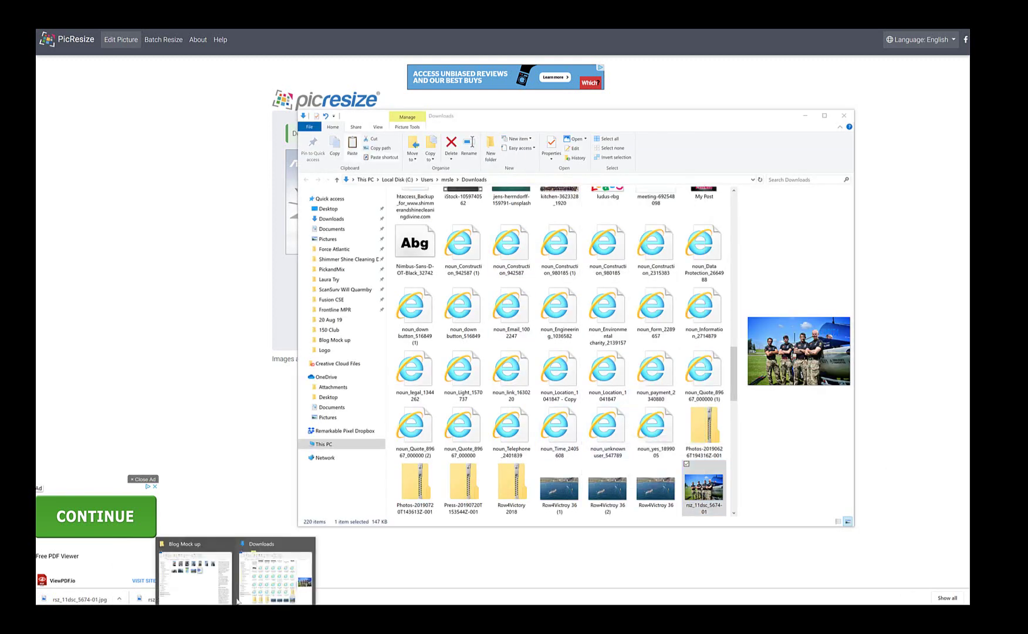
click(196, 582)
right_click(521, 353)
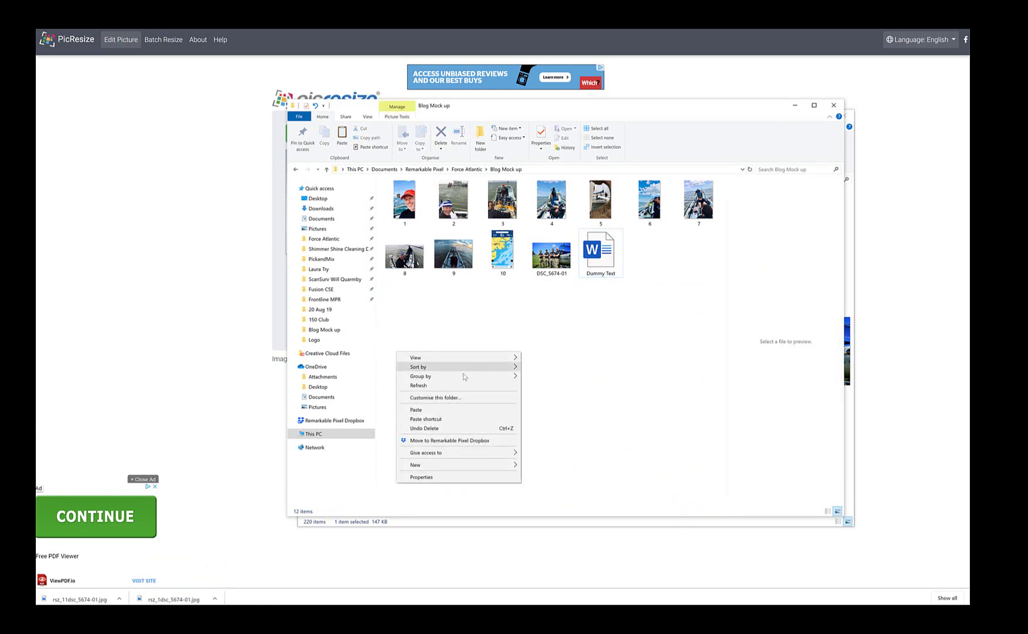
click(416, 410)
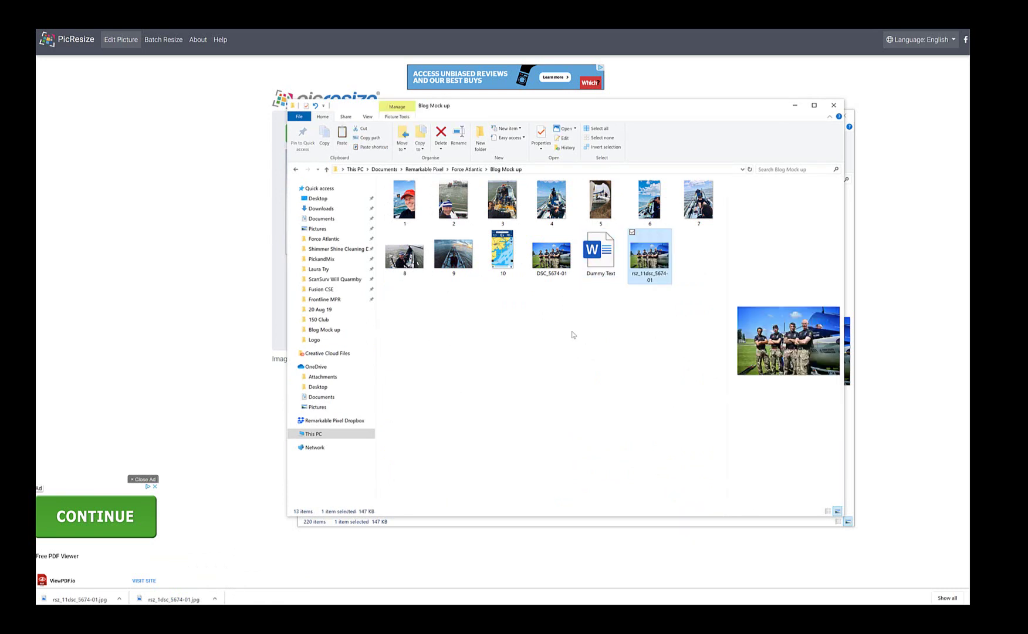
Step: Delete the original DSC_5674-01 photo and return to the Squarespace site editor
click(548, 256)
key(Delete)
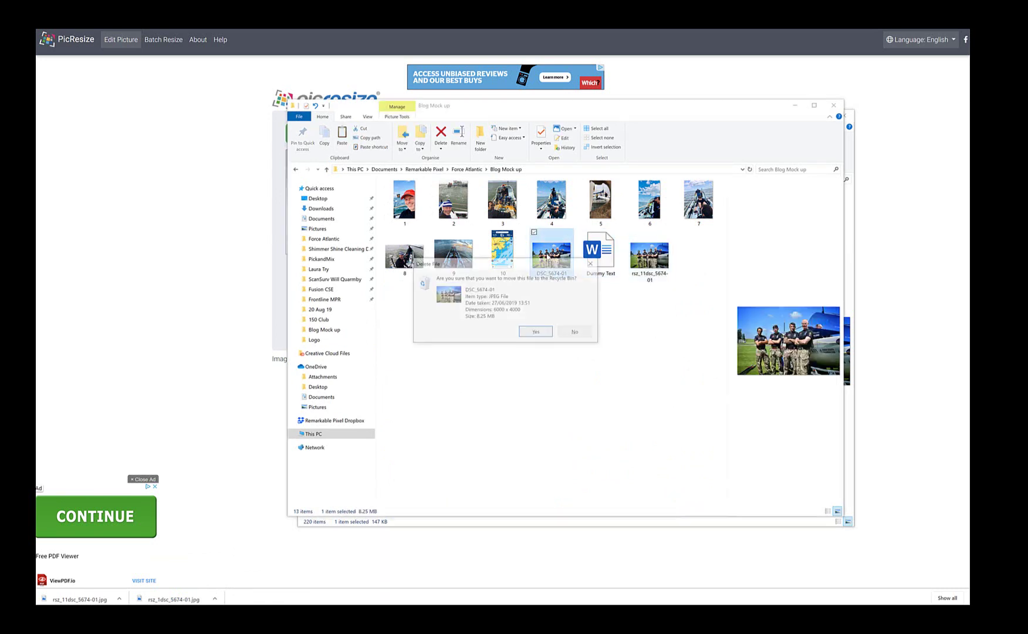
click(538, 335)
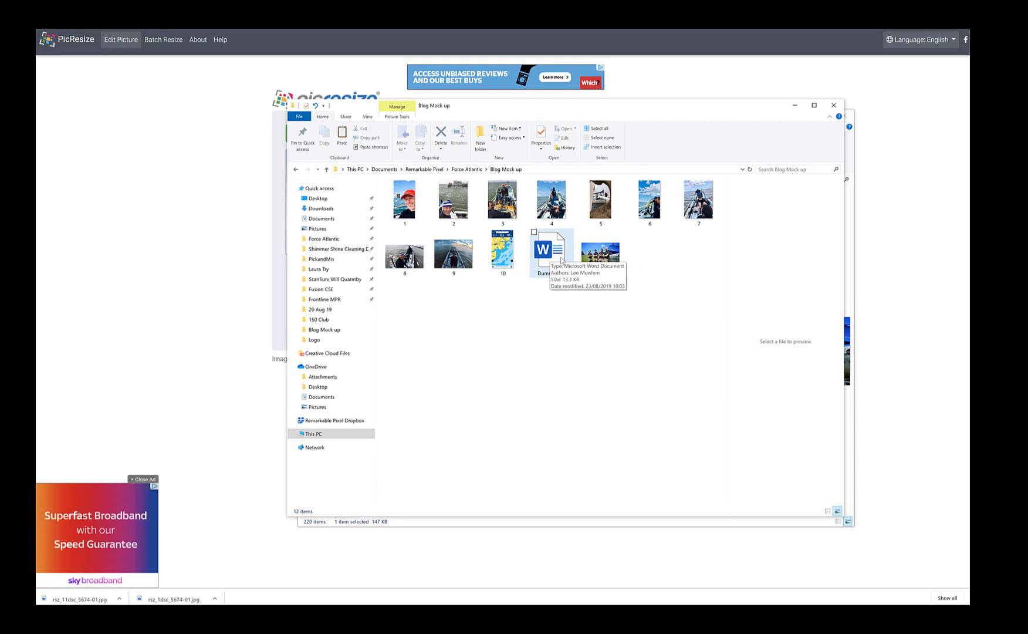
click(719, 613)
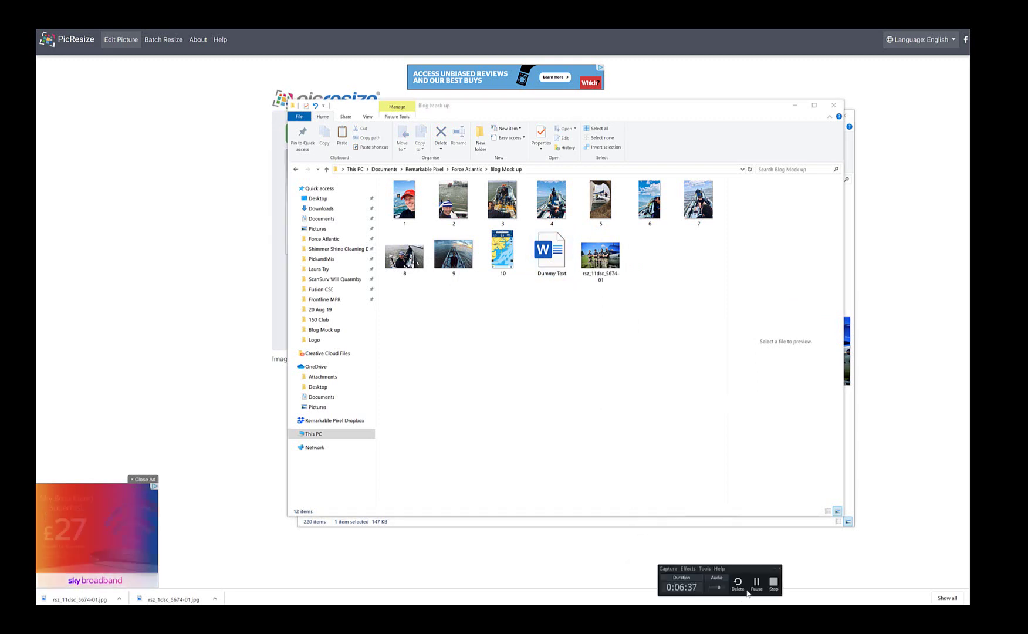
click(760, 587)
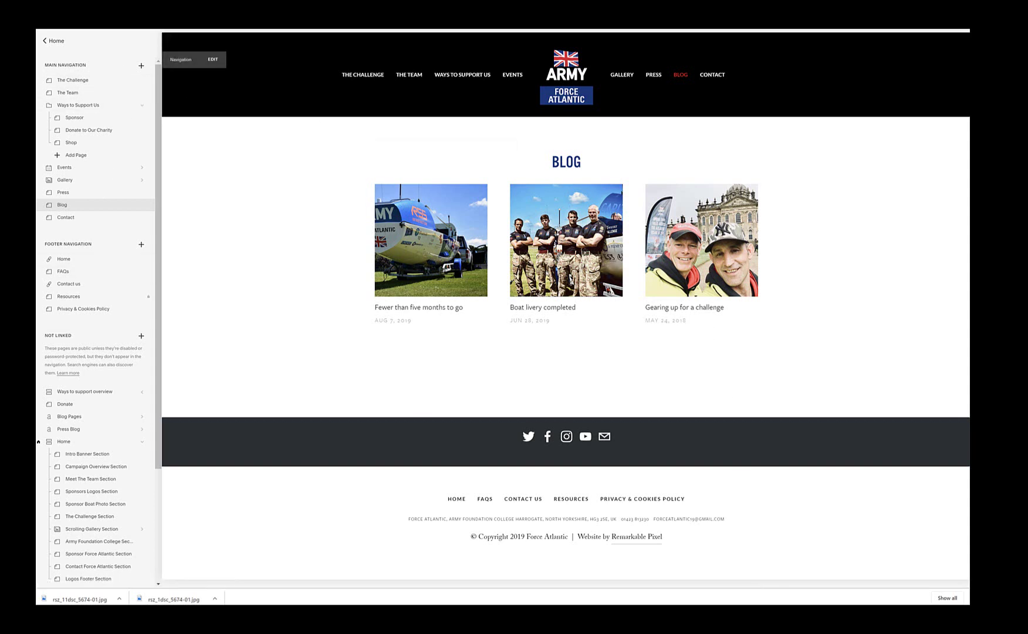
Step: Restore the page list and open Blog Pages to see the three existing Force Atlantic posts
click(165, 39)
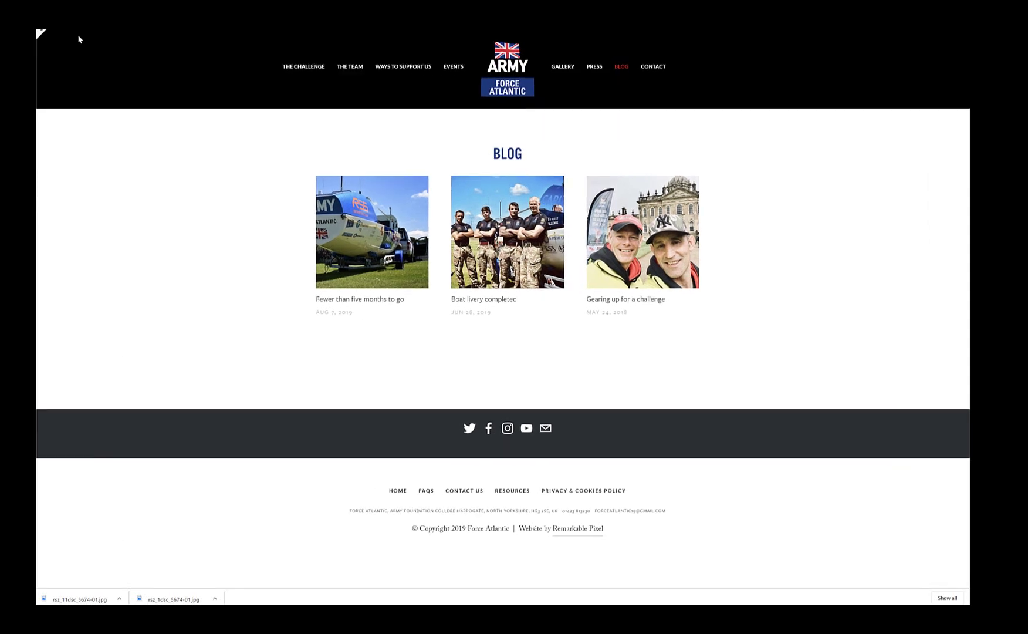
click(38, 33)
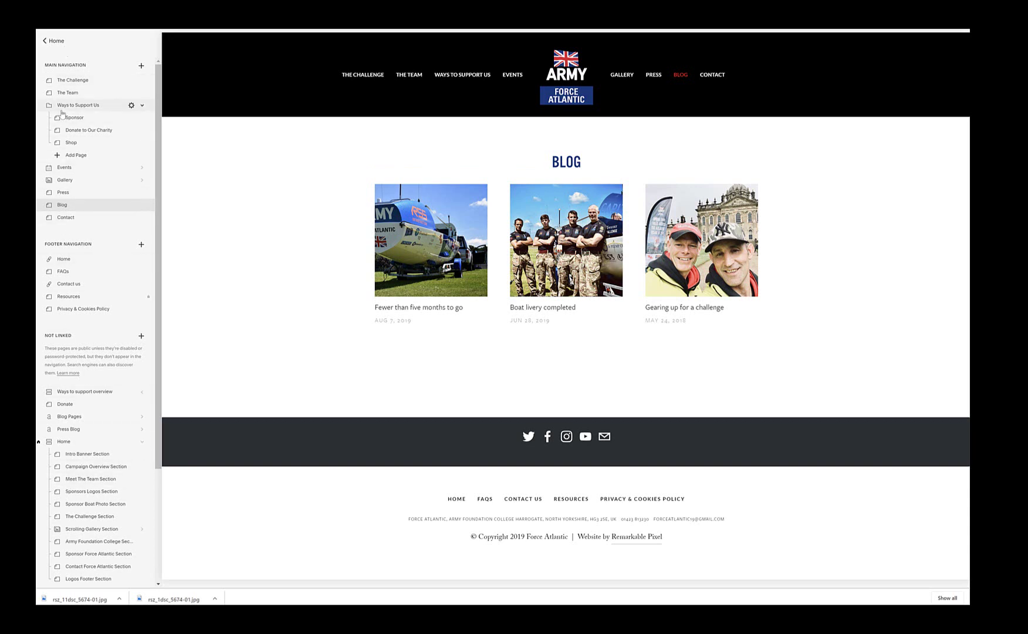
mouse_move(398, 283)
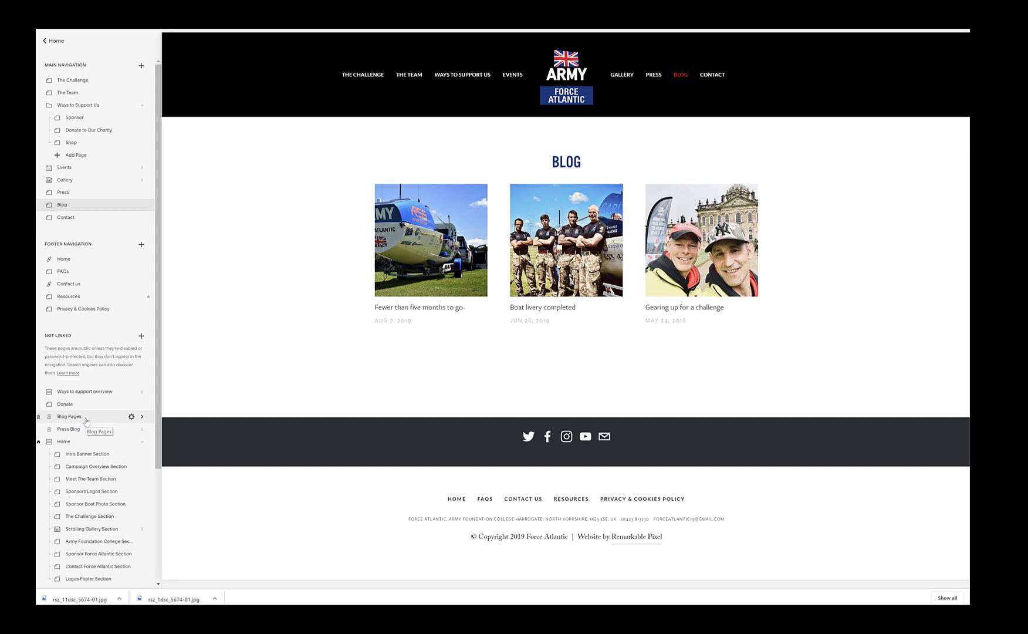
click(86, 417)
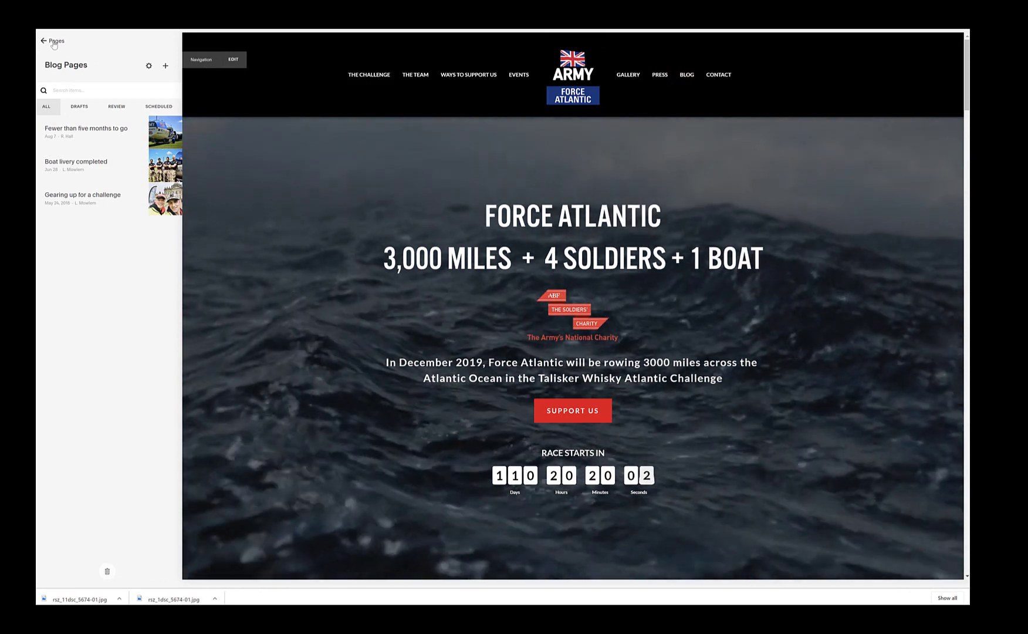
click(54, 41)
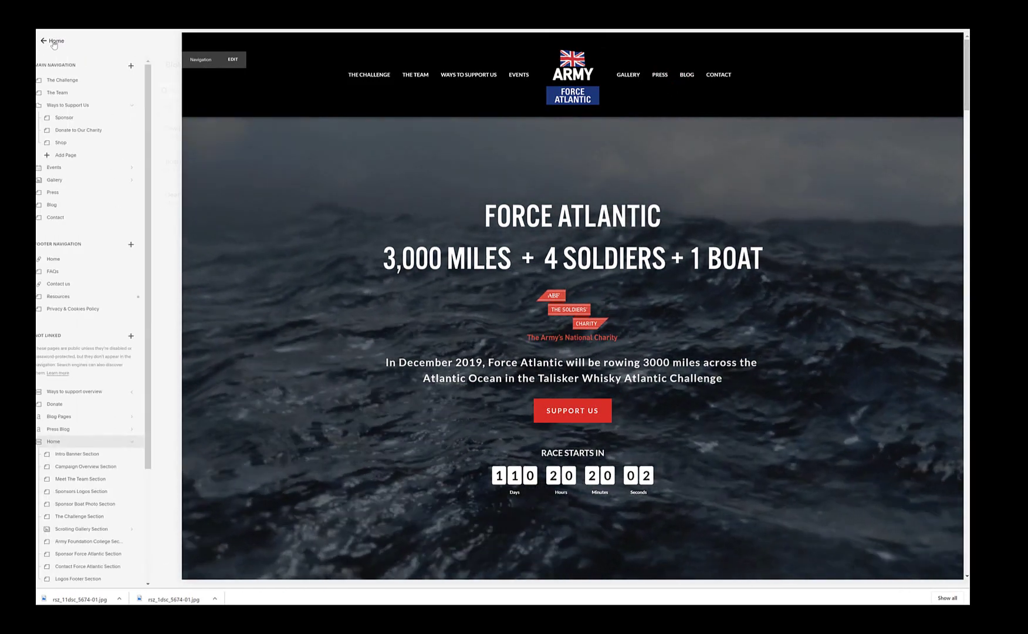
click(70, 417)
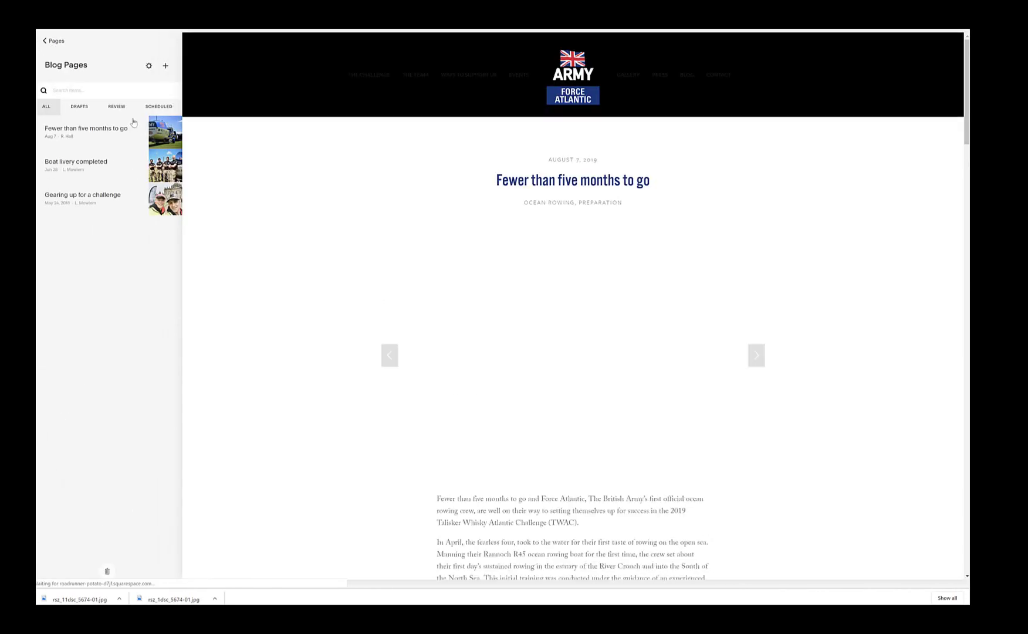
mouse_move(103, 212)
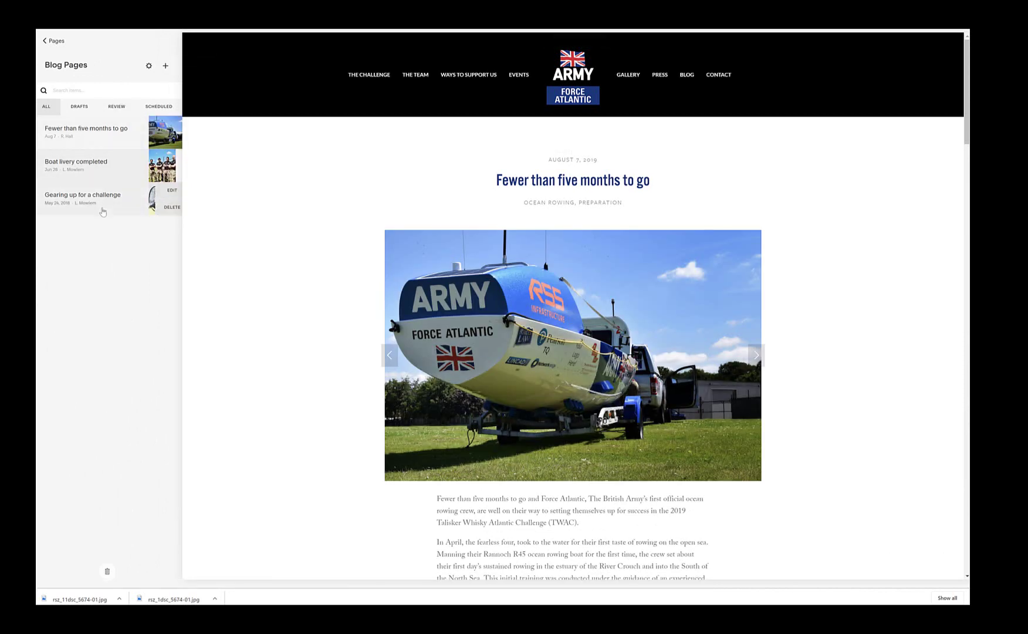
mouse_move(107, 121)
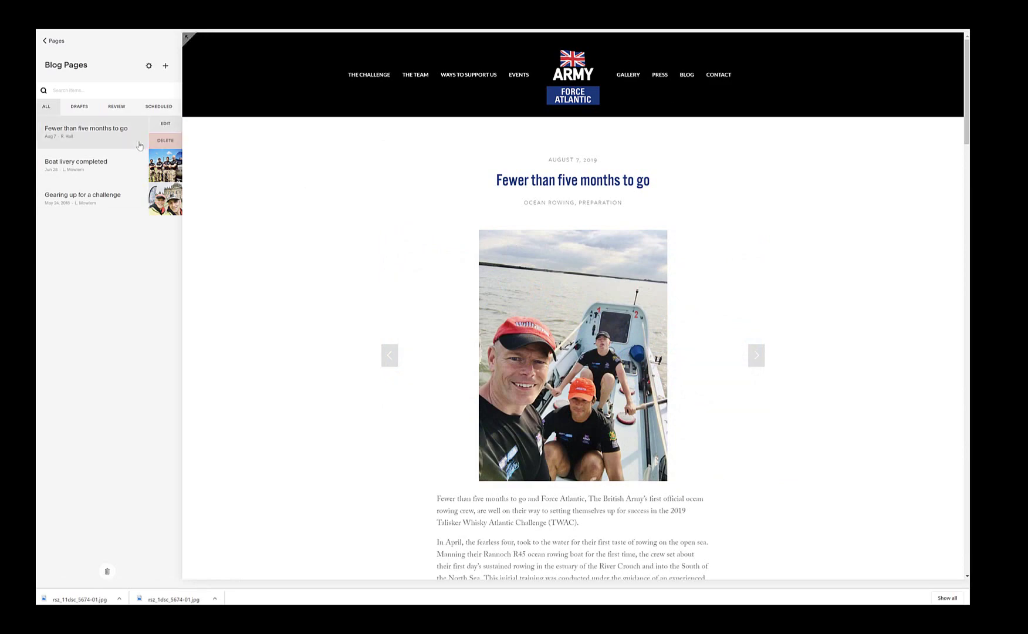
scroll(540, 351, down, 6)
scroll(539, 352, down, 16)
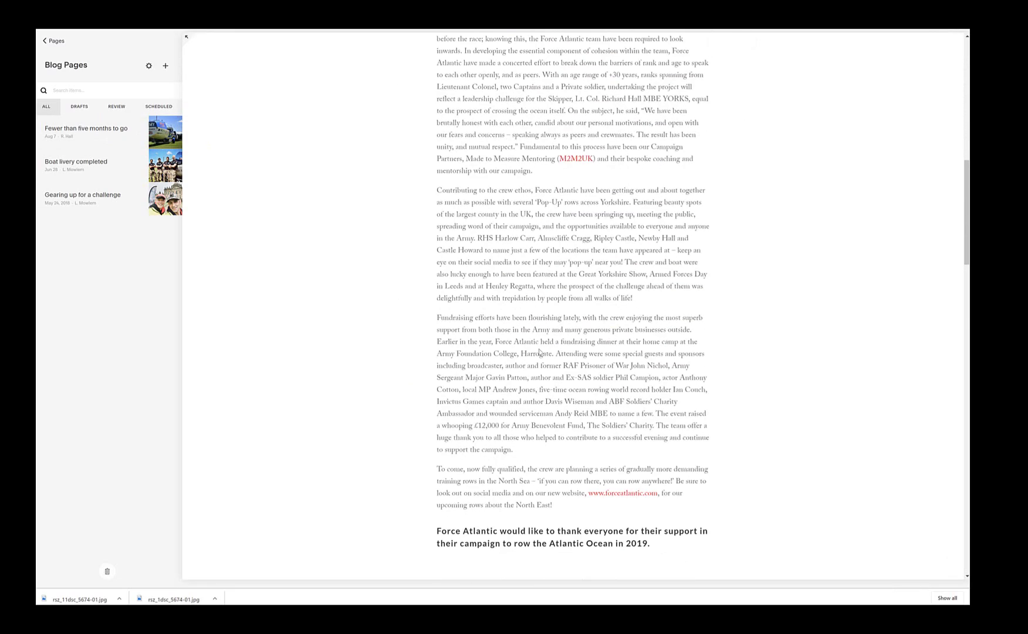
scroll(539, 352, down, 14)
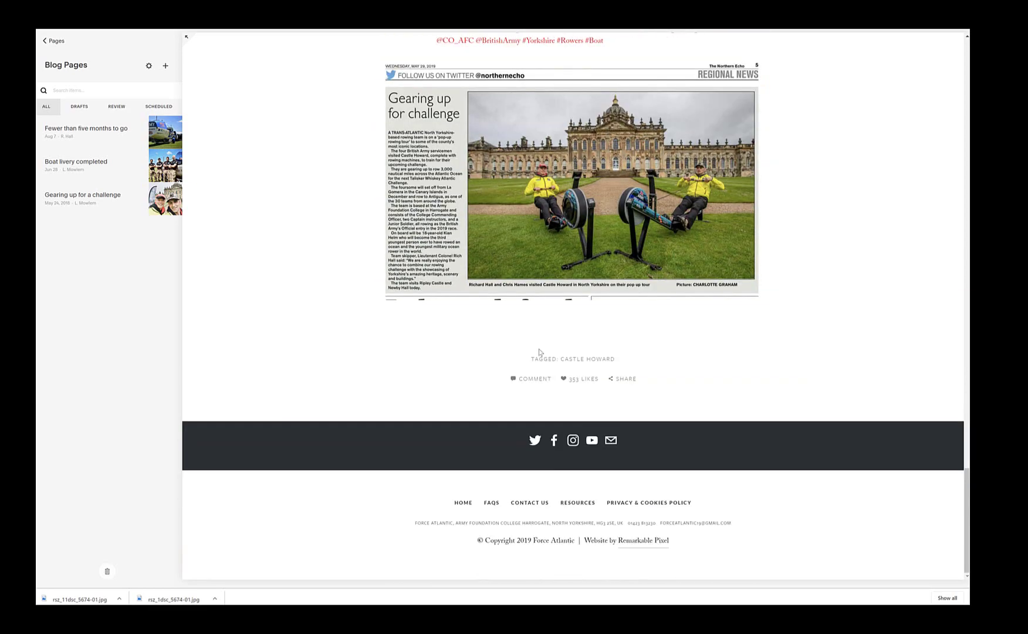
scroll(540, 352, up, 8)
scroll(538, 350, up, 15)
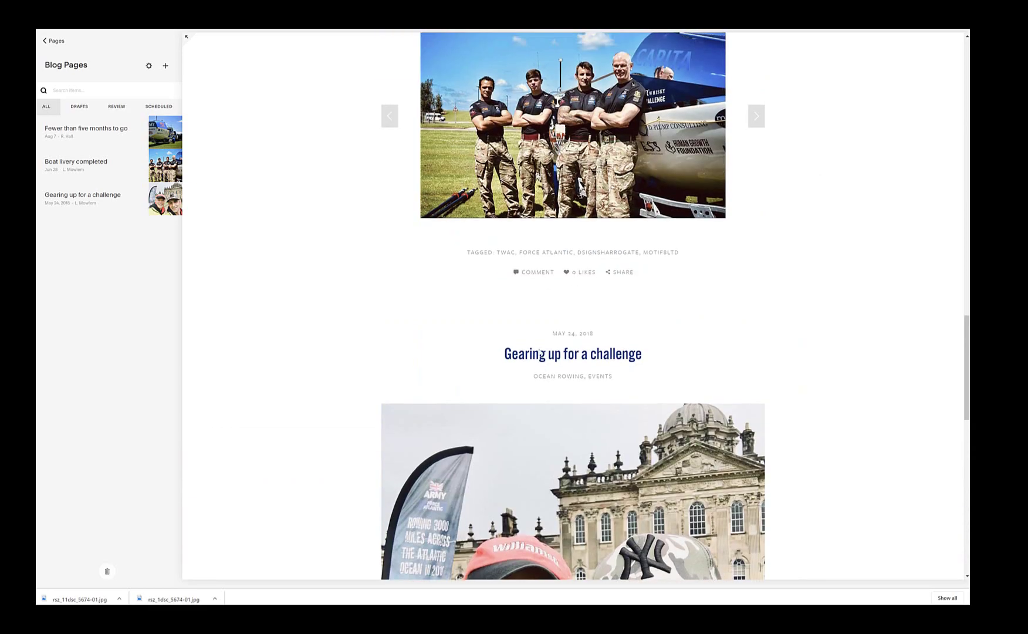
scroll(538, 351, up, 10)
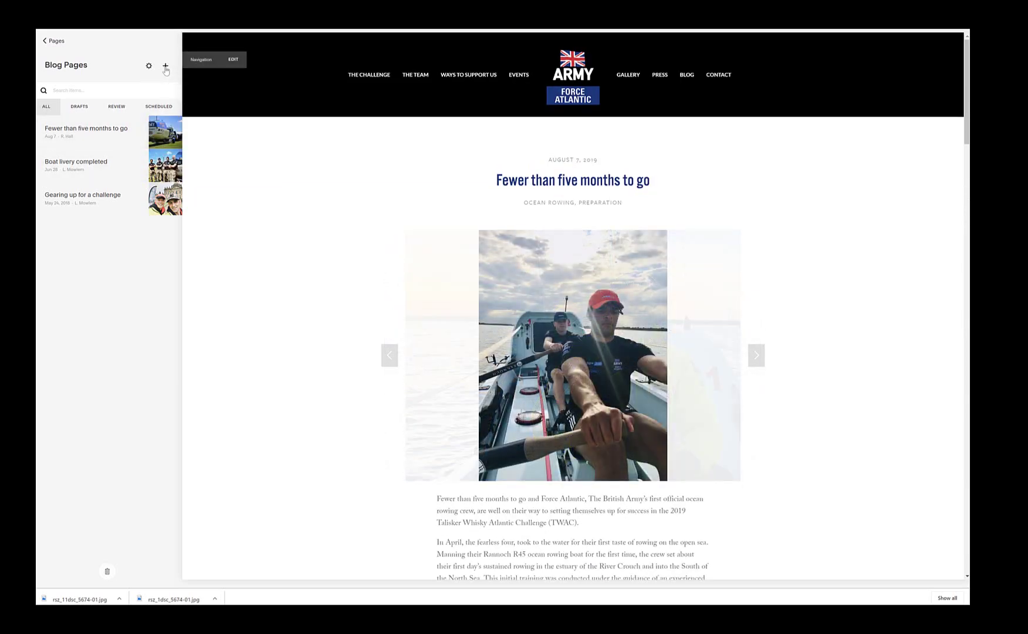
Step: Add a new post in Blog Pages and paste the Word sentence 'Biggest training row to date now complete' as its title
click(165, 67)
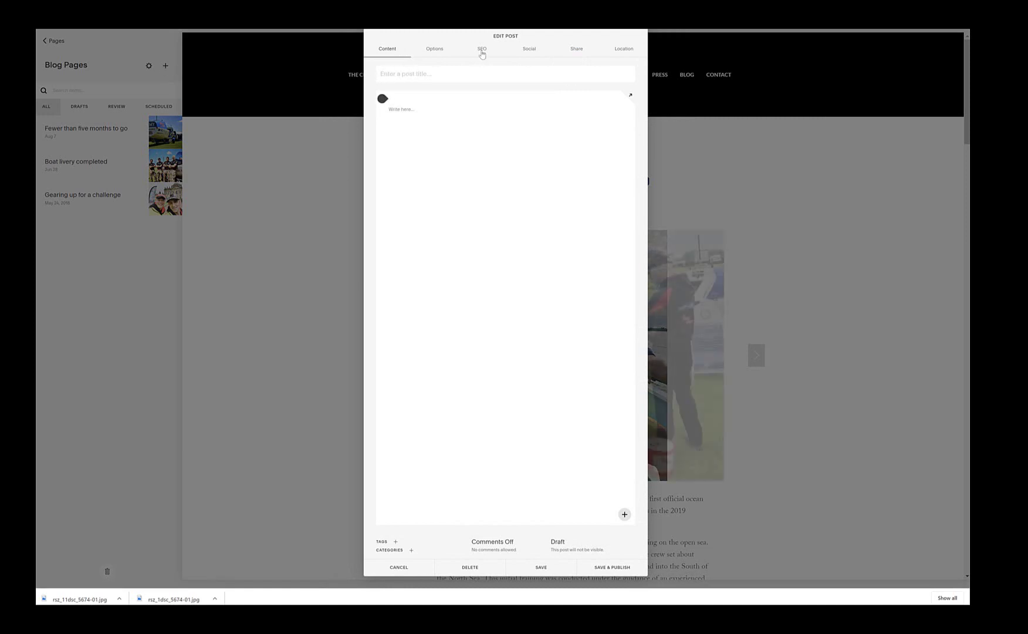
click(430, 75)
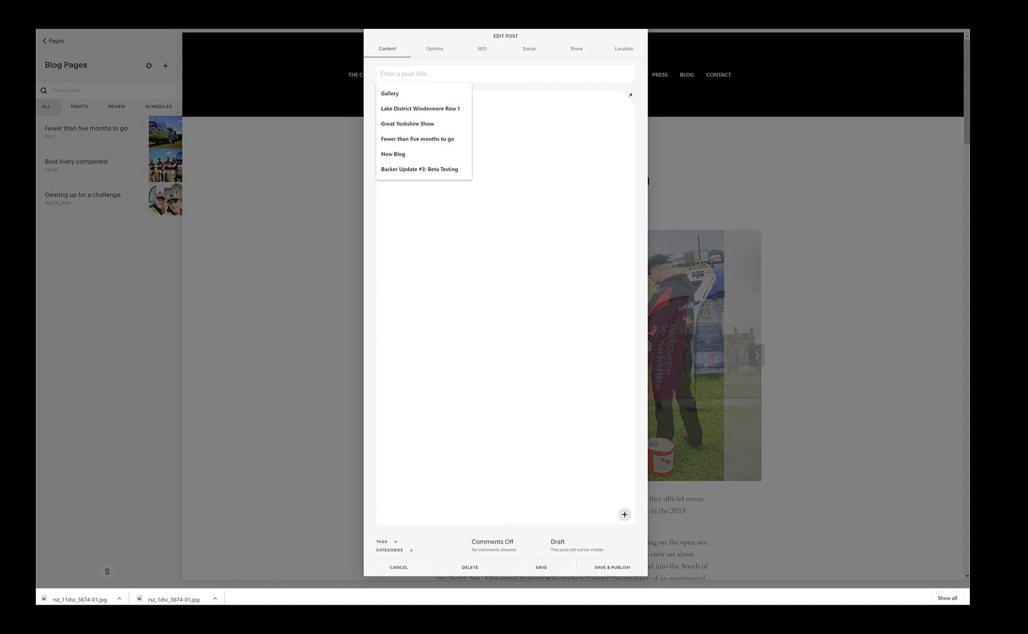
key(alt+Tab)
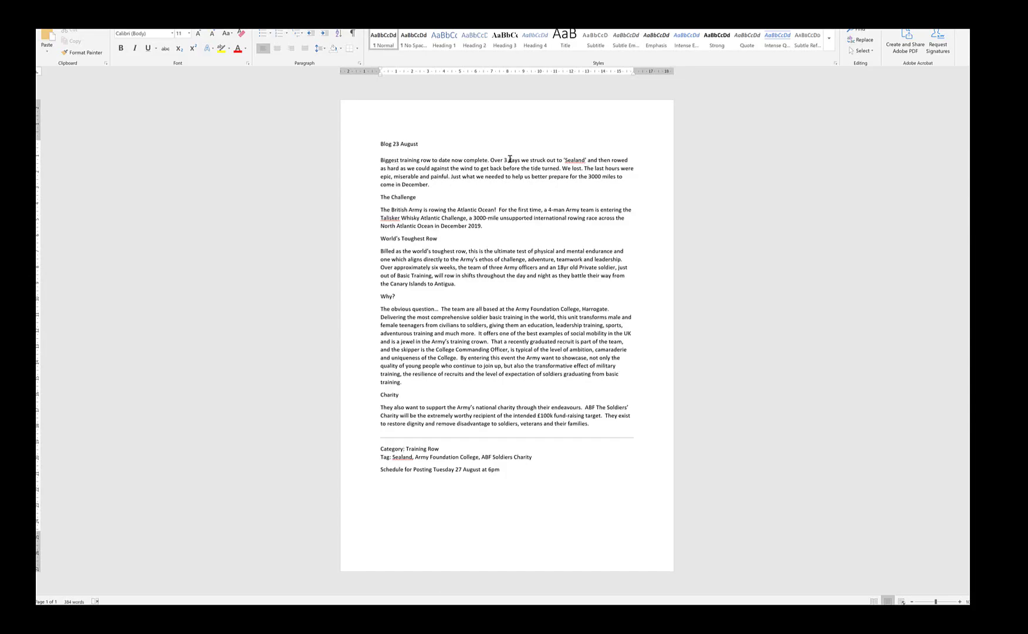
drag(487, 159, 387, 162)
key(ctrl+c)
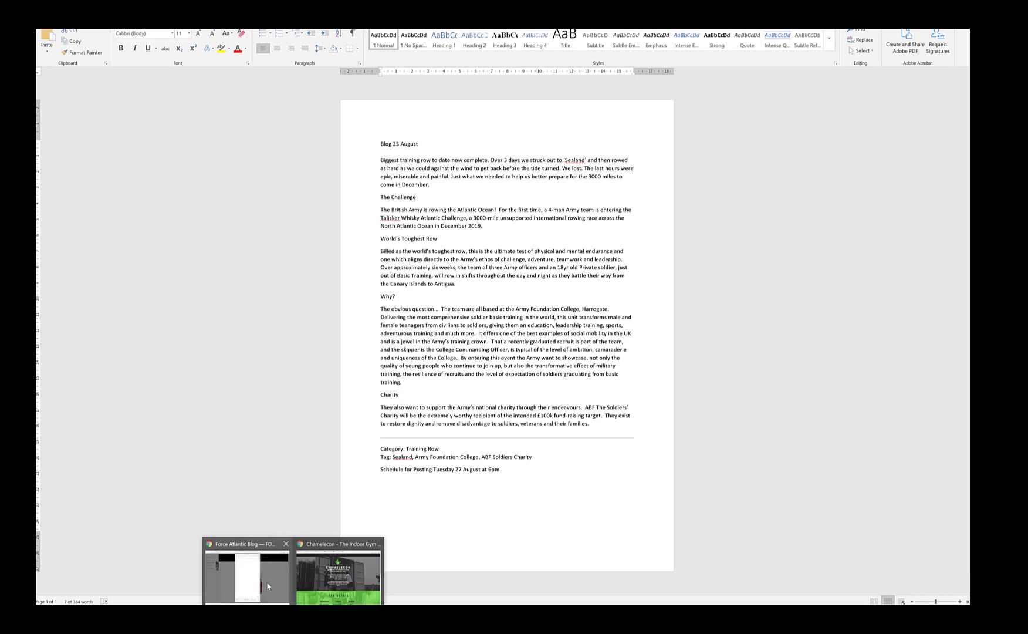
click(247, 571)
click(415, 75)
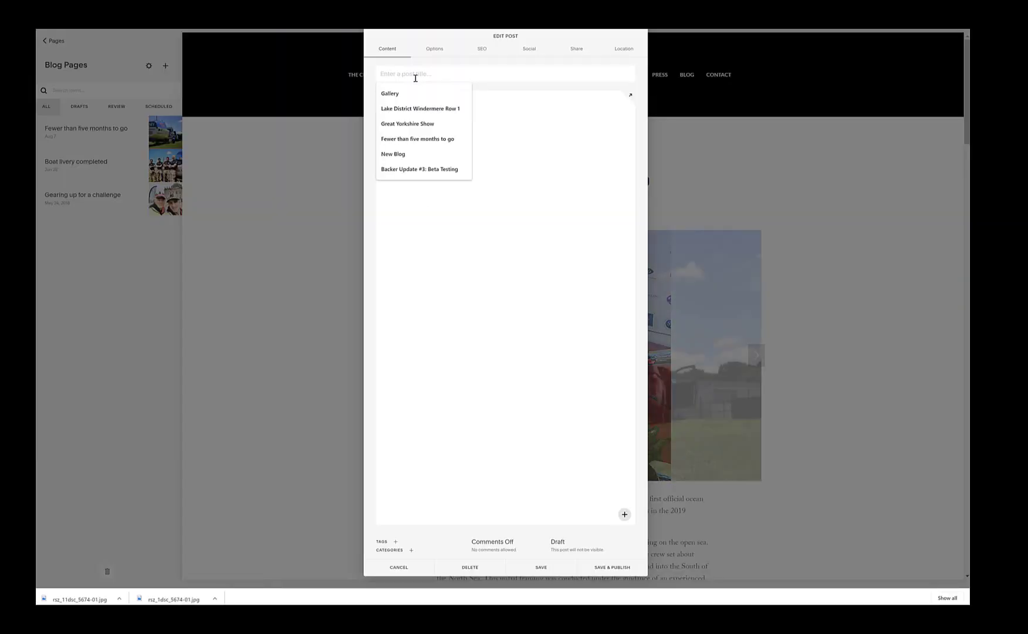
key(ctrl+v)
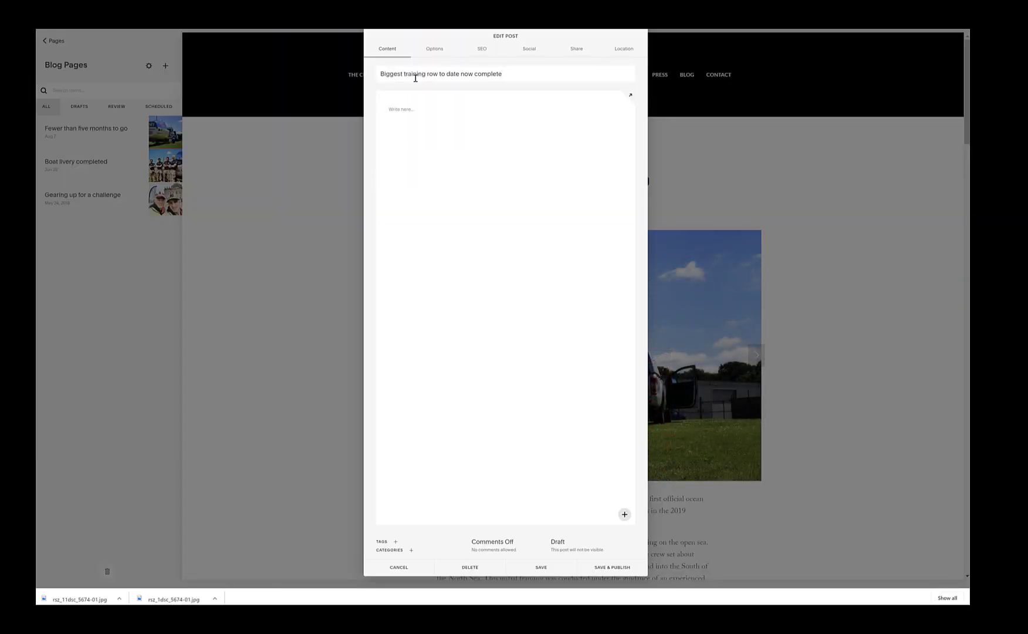
mouse_move(441, 103)
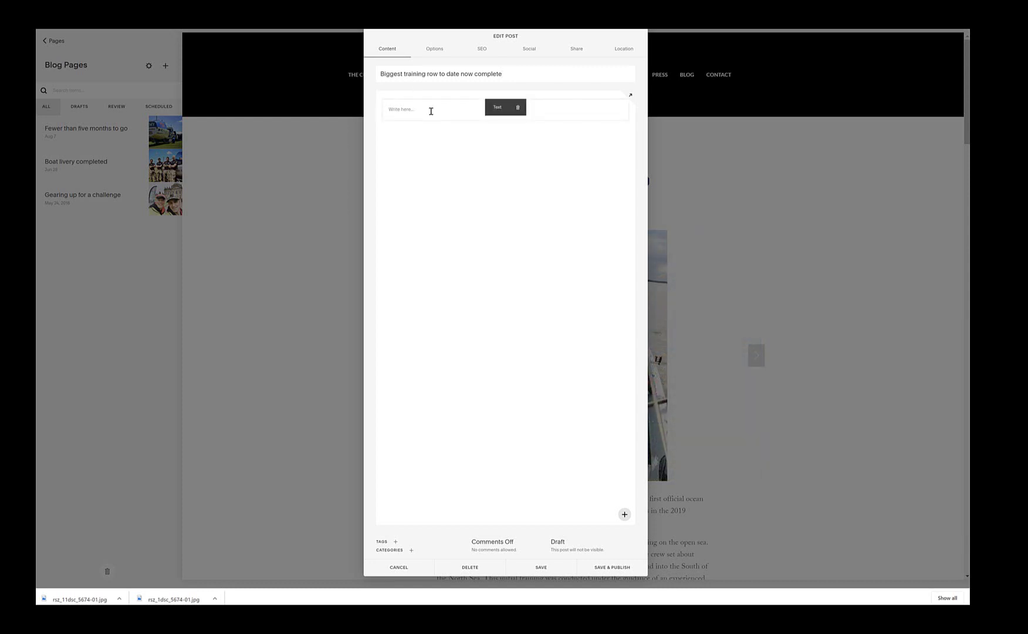
Step: Open the content-block picker from the insert point above the empty 'Write here' body block
click(431, 111)
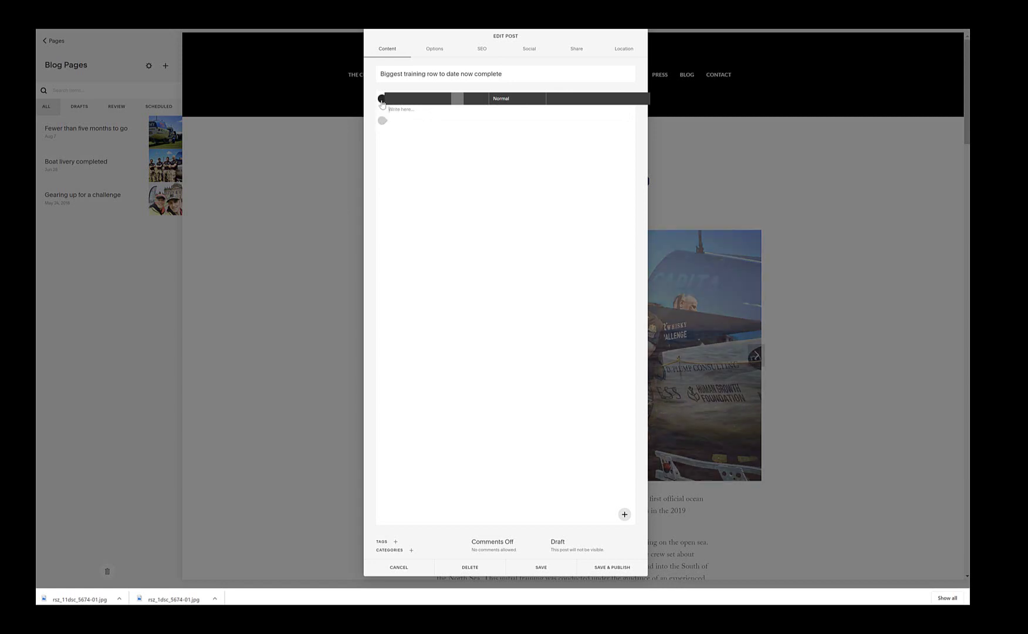
mouse_move(384, 104)
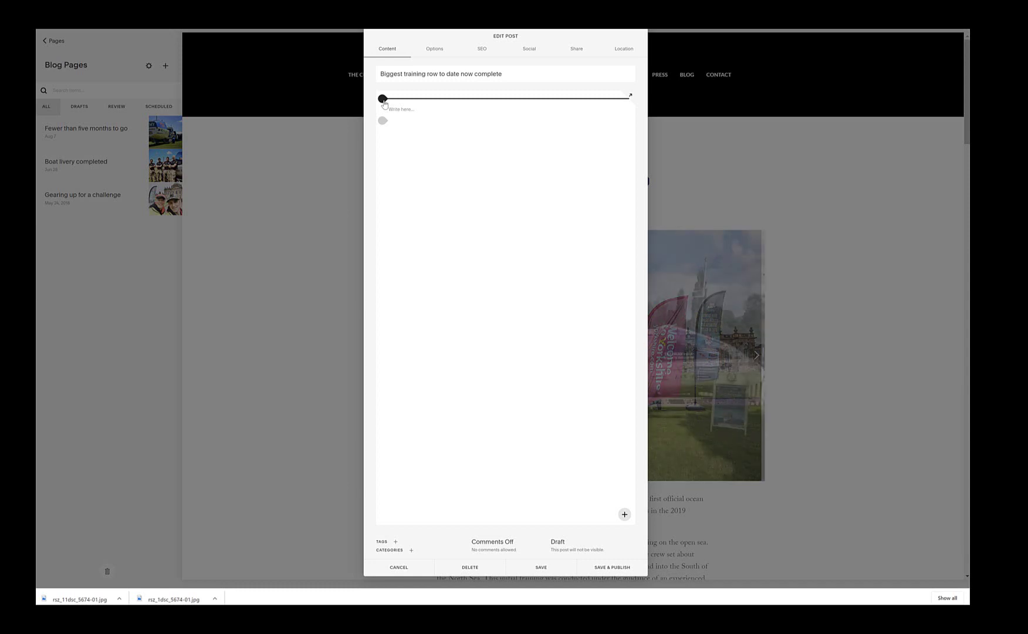
click(382, 99)
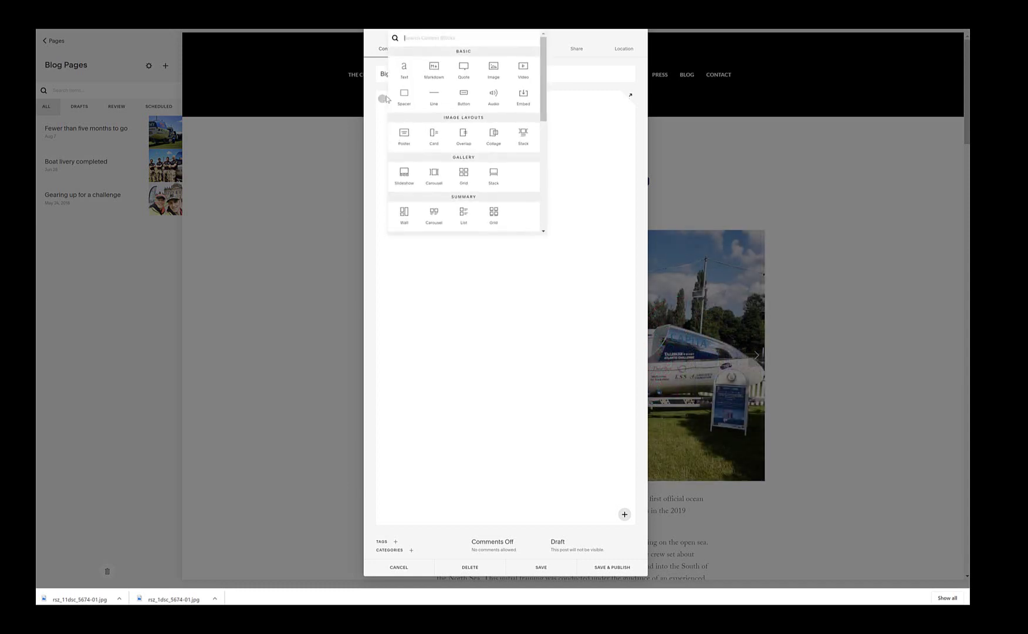
Step: Insert a Gallery Slideshow block at the top of the post body
click(404, 175)
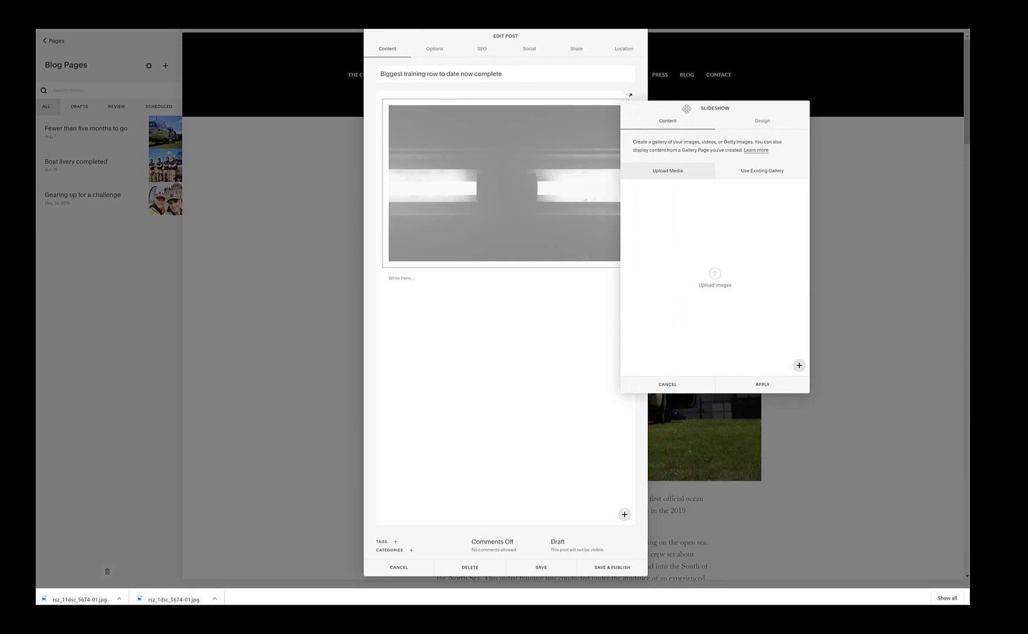
drag(675, 106, 744, 122)
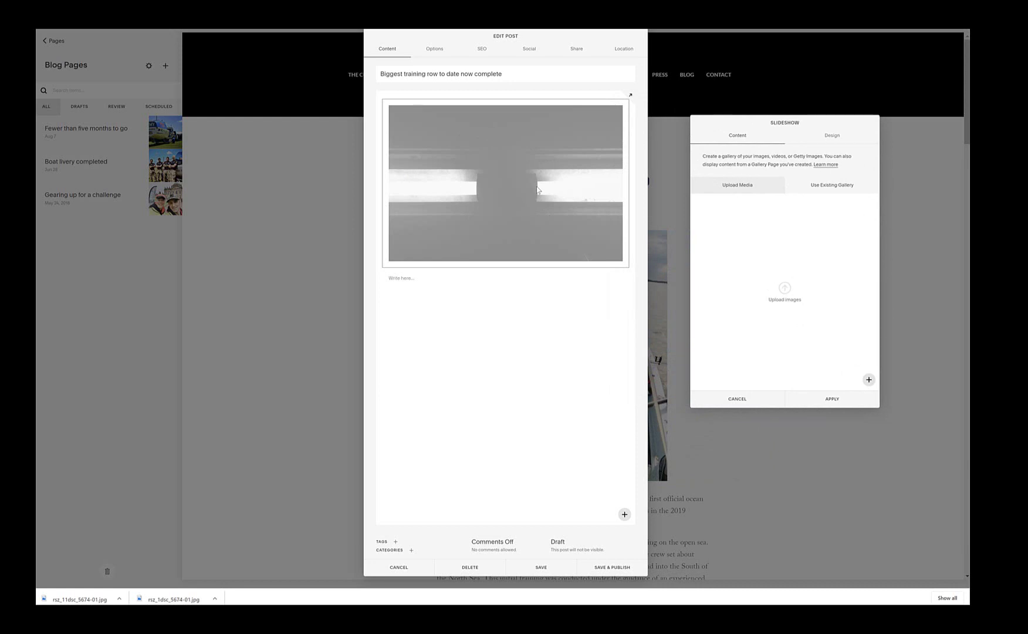
click(843, 140)
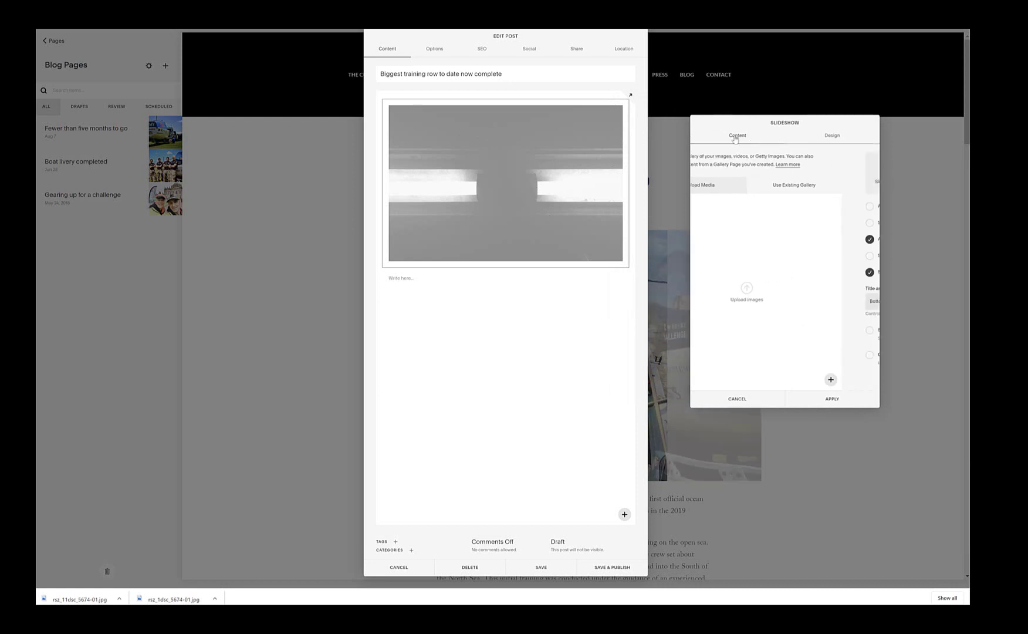
click(738, 136)
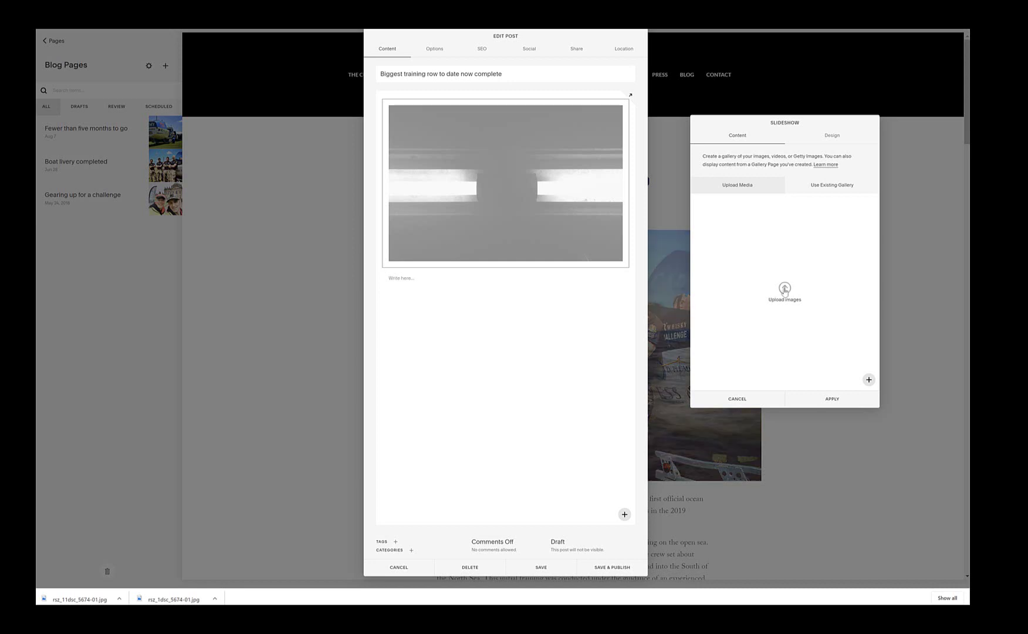
Step: Upload photos 1–10 and rsz_11dsc_5674-01 to the slideshow, leaving out the Dummy Text document
click(785, 288)
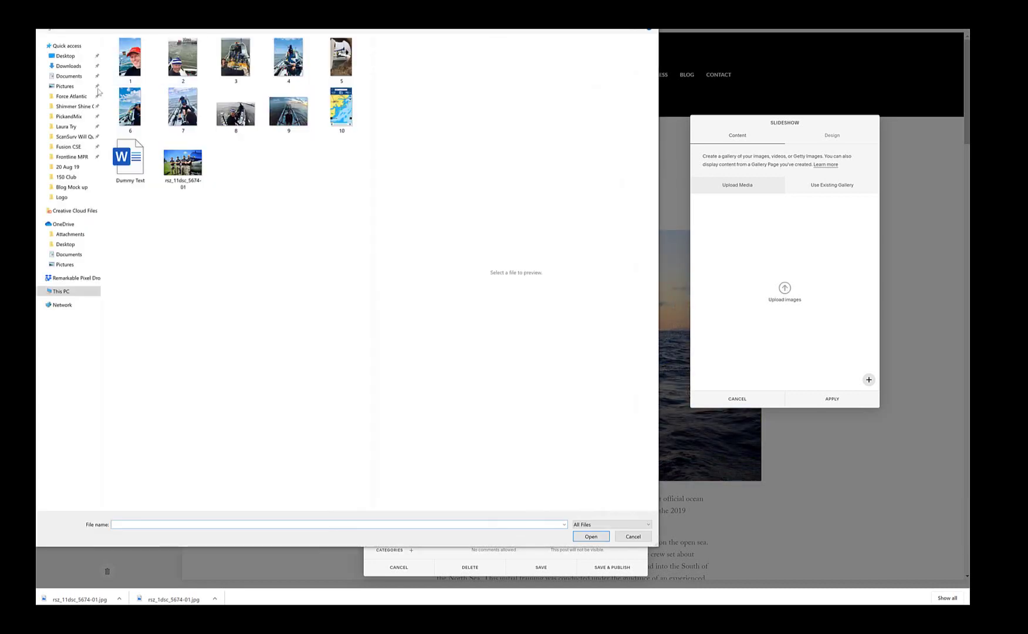
click(131, 67)
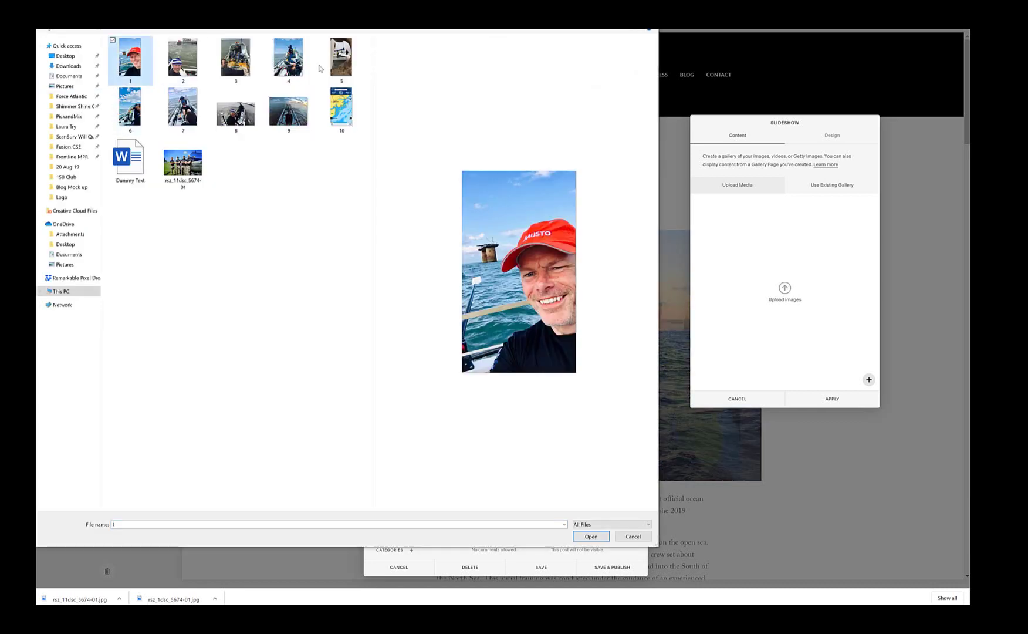
shift+click(341, 57)
shift+click(341, 107)
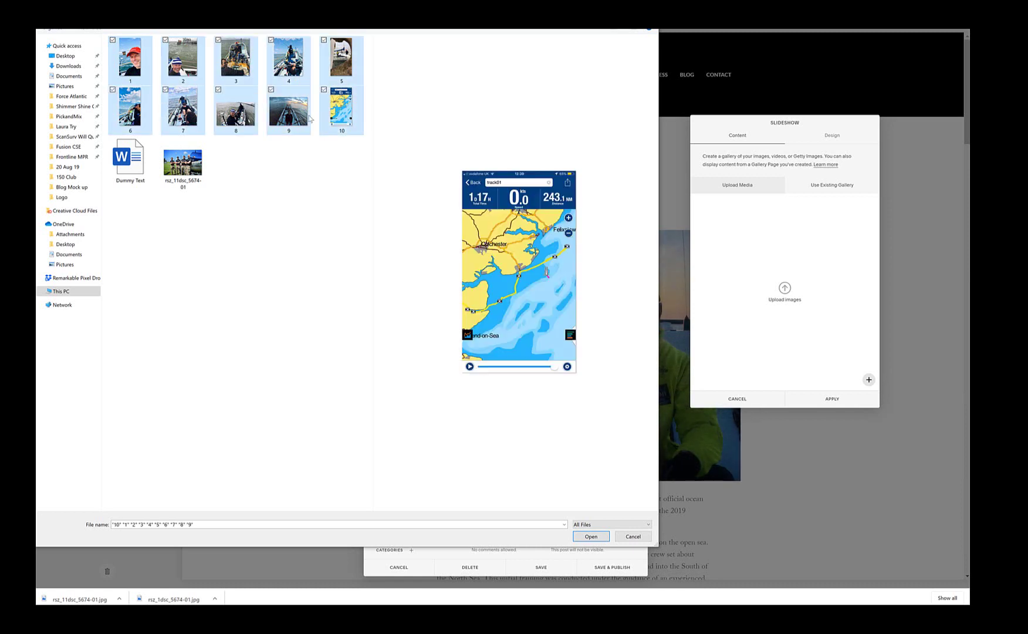
shift+click(182, 163)
ctrl+click(119, 145)
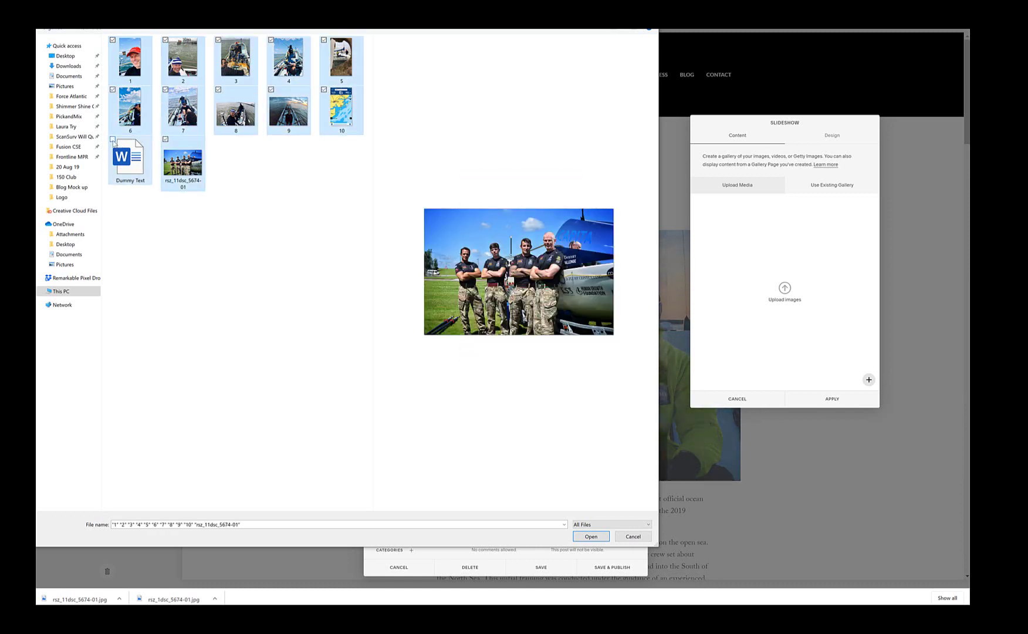
click(590, 536)
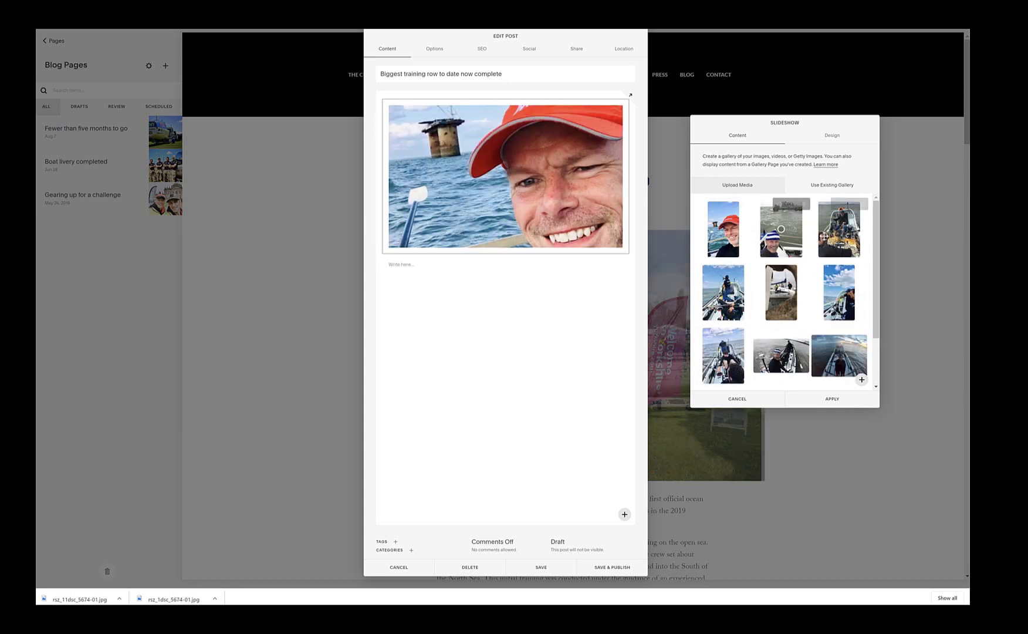
Step: Make the slideshow auto-transition every 4 seconds in its Design settings
drag(876, 235, 873, 289)
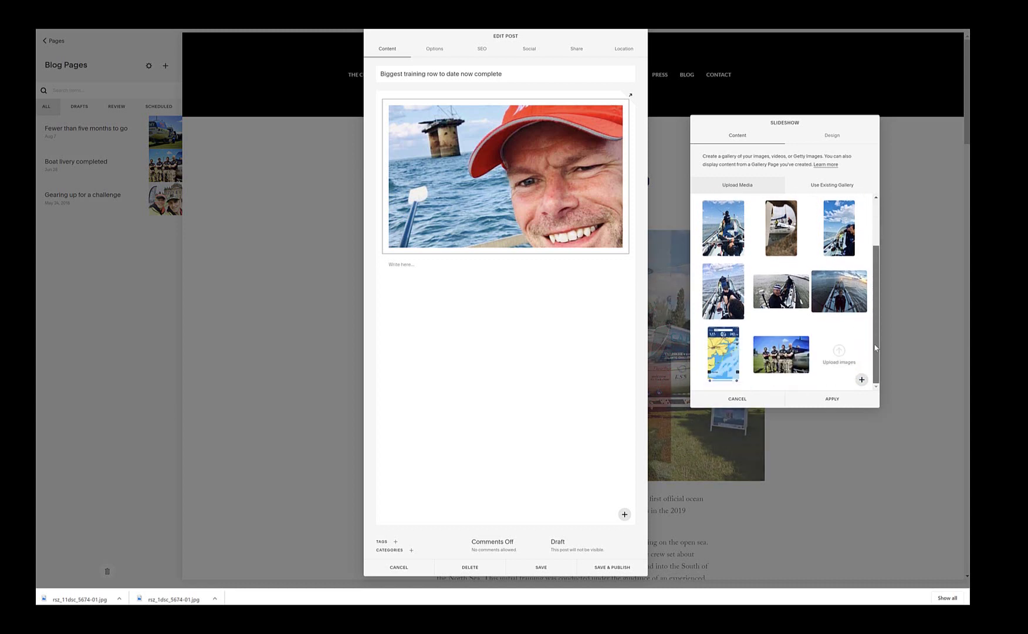
drag(875, 331, 877, 223)
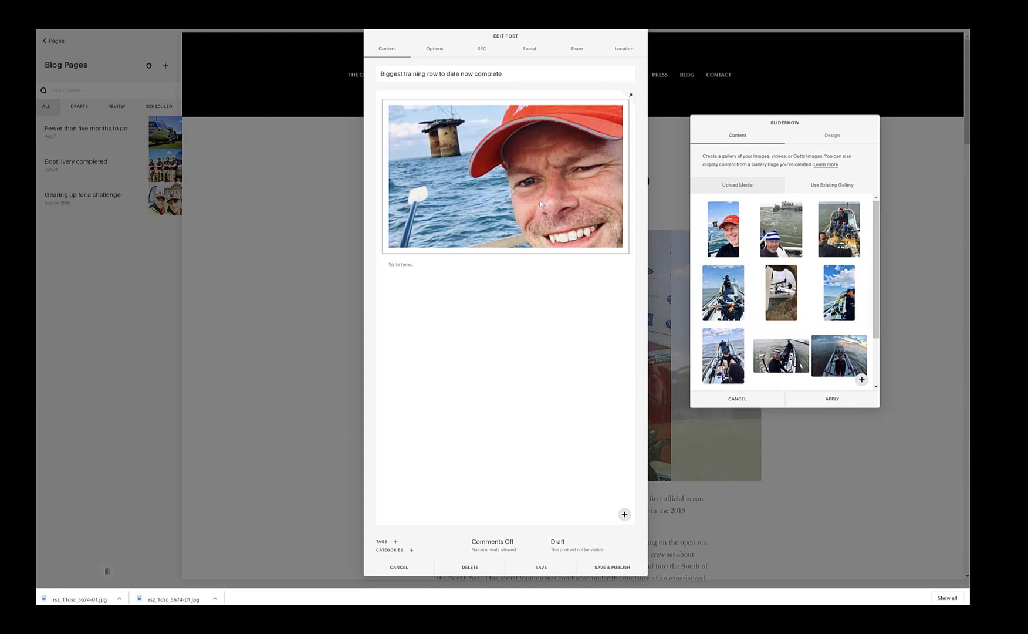
mouse_move(745, 243)
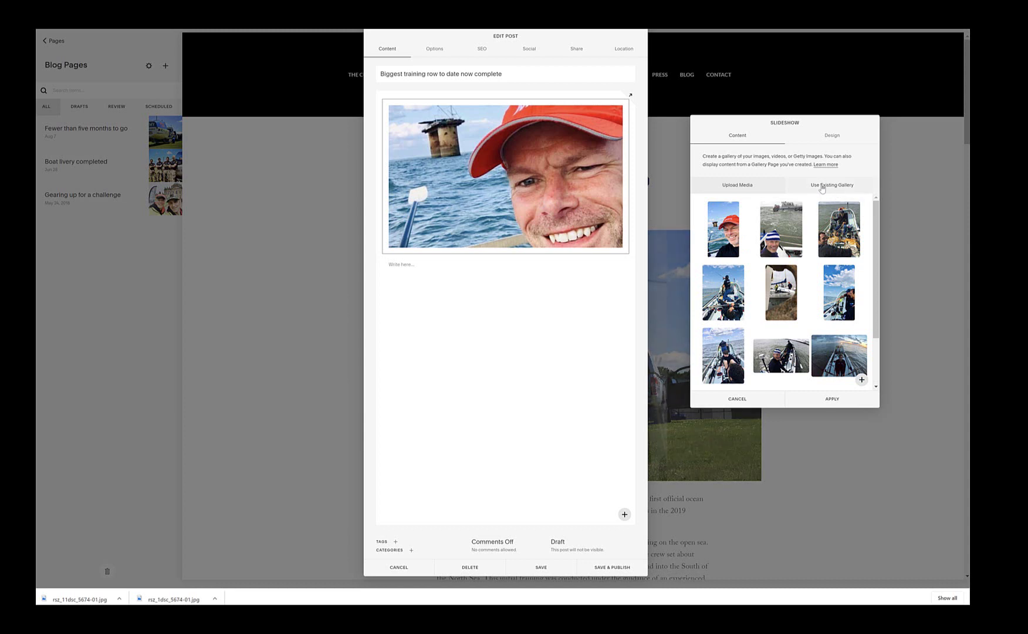
click(831, 136)
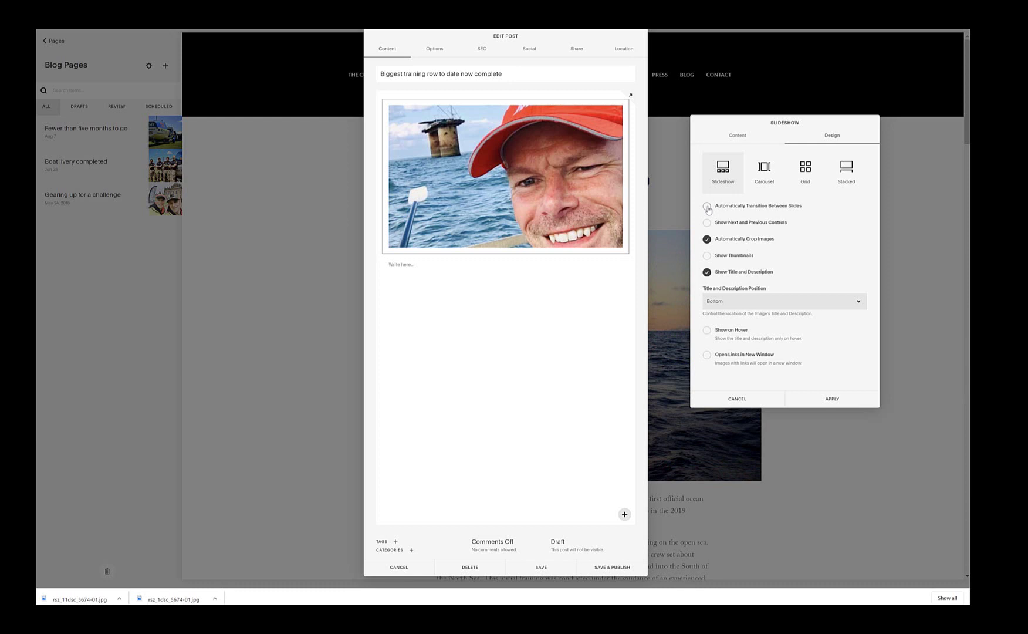
click(707, 207)
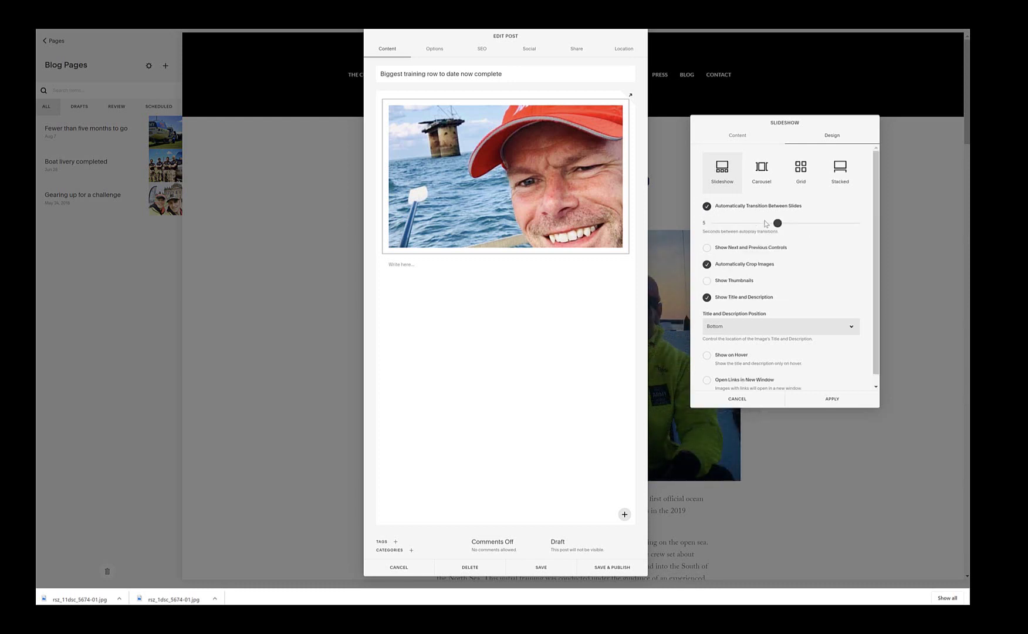
drag(770, 223, 756, 223)
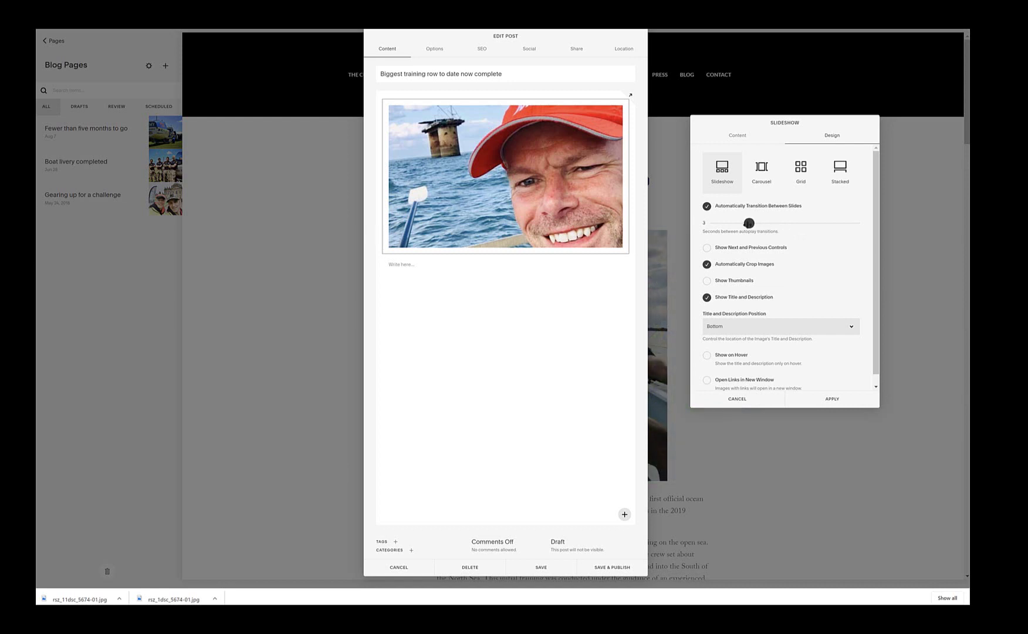
drag(753, 223, 762, 223)
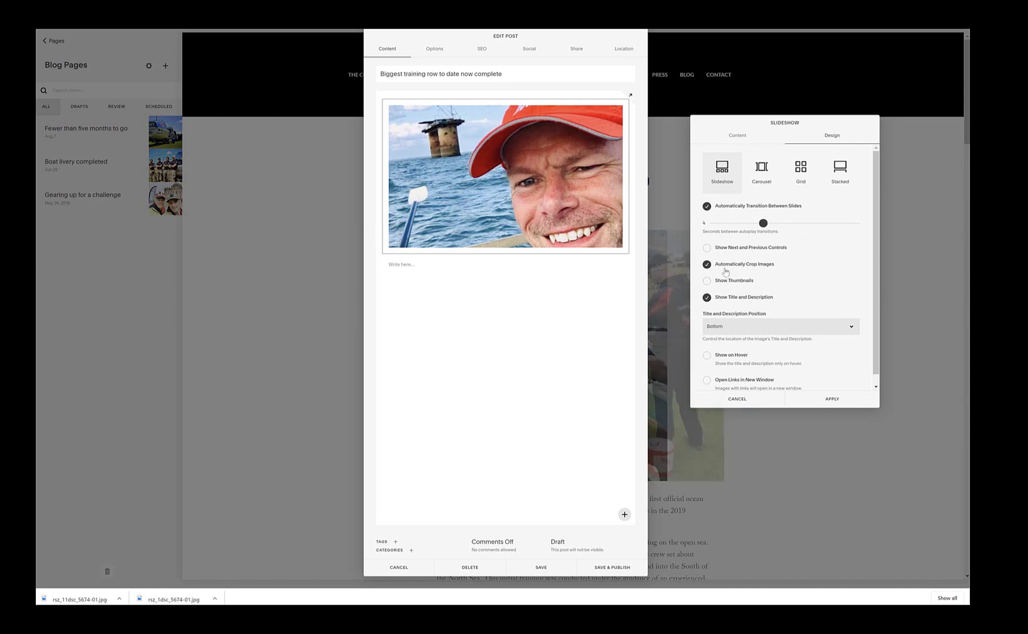
Step: Show next/previous arrows, turn off cropping and titles, use a transparent background, and apply
click(706, 249)
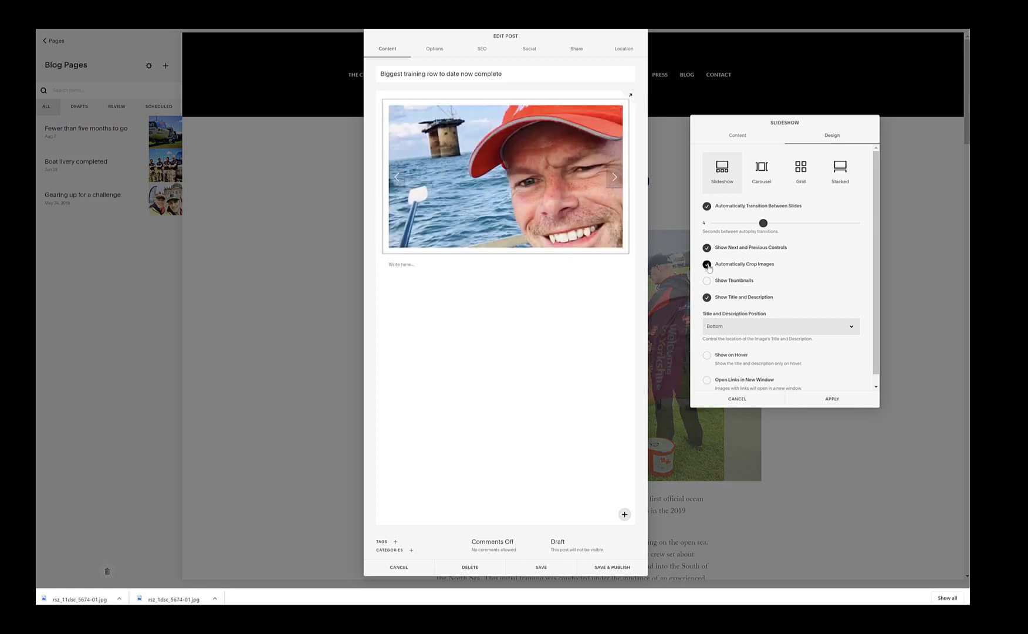
click(707, 265)
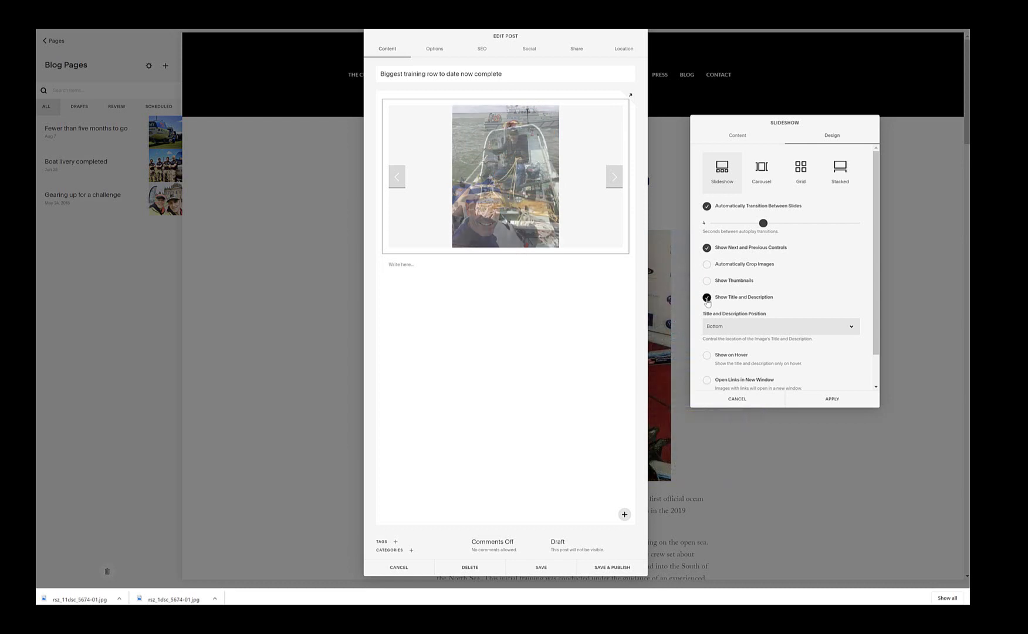
click(707, 300)
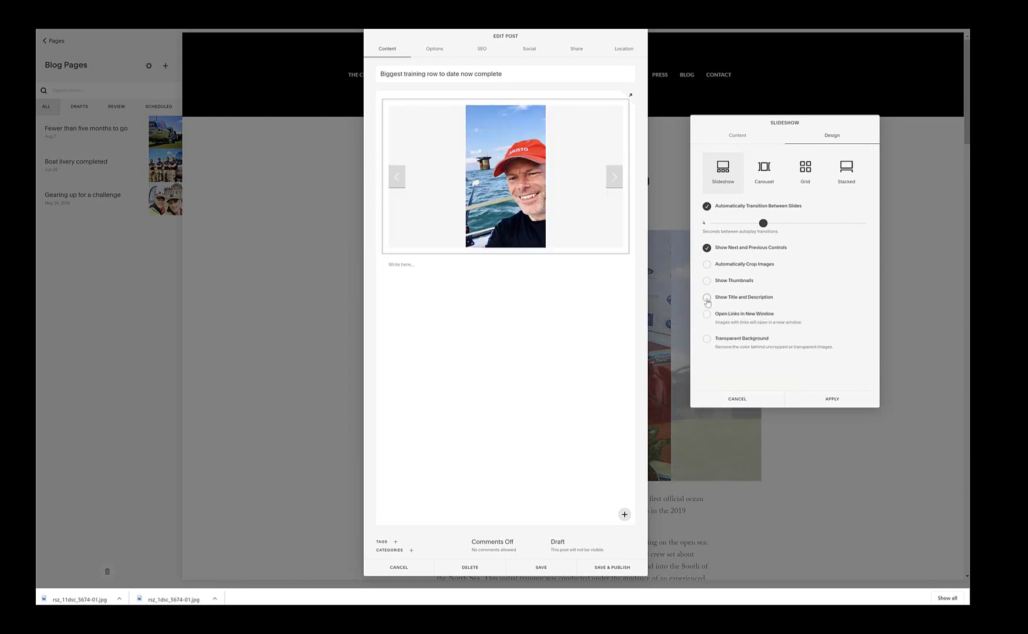
click(707, 340)
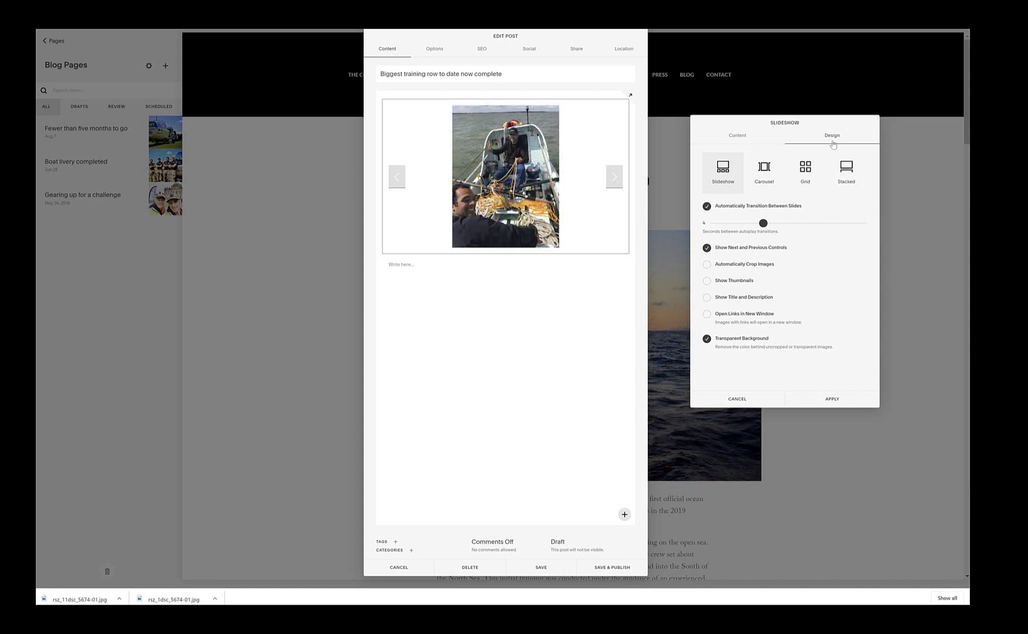
click(832, 399)
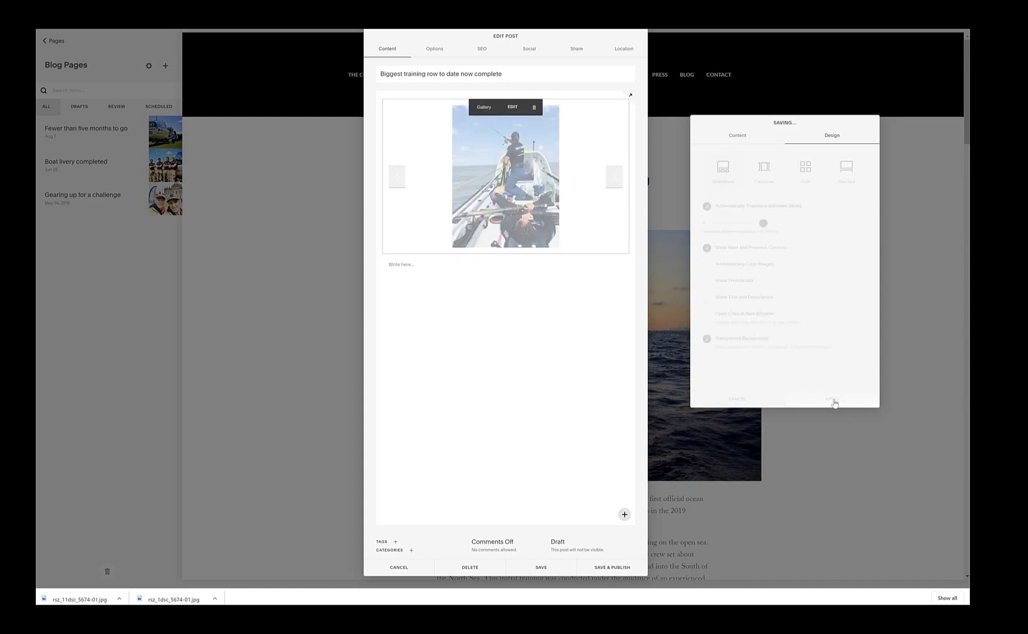
click(401, 266)
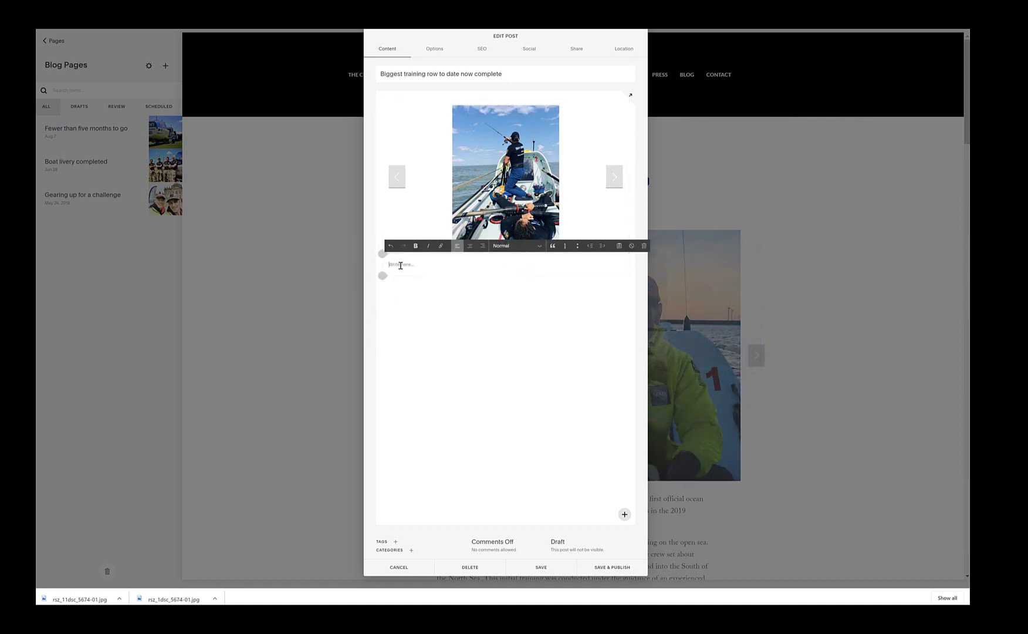
Step: Select the Word blog text from the opening line through the Charity paragraph, then return to the post's body block
key(alt+Tab)
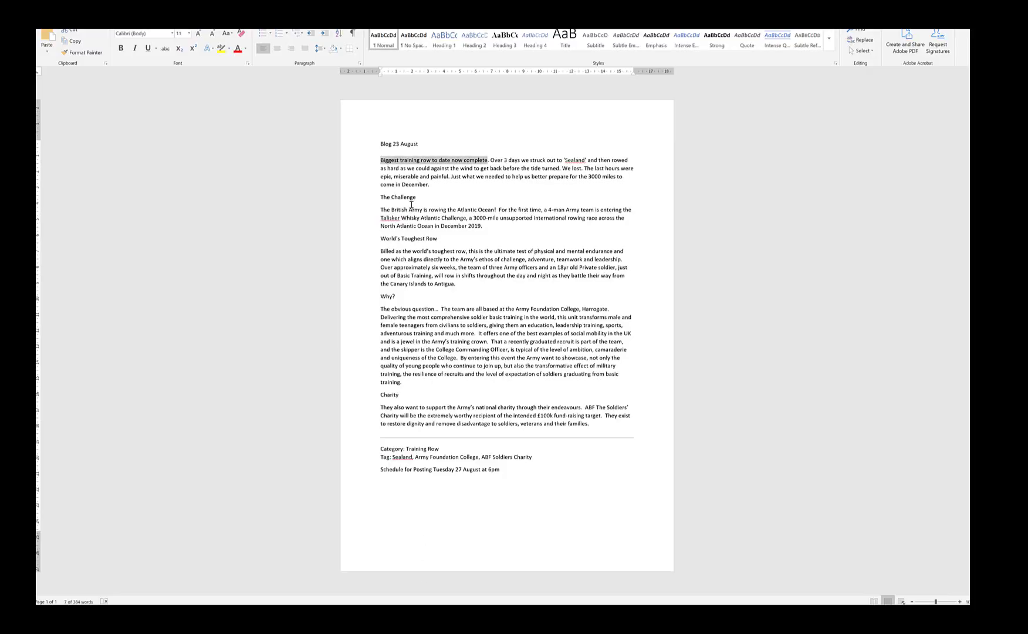
click(472, 169)
drag(379, 161, 587, 423)
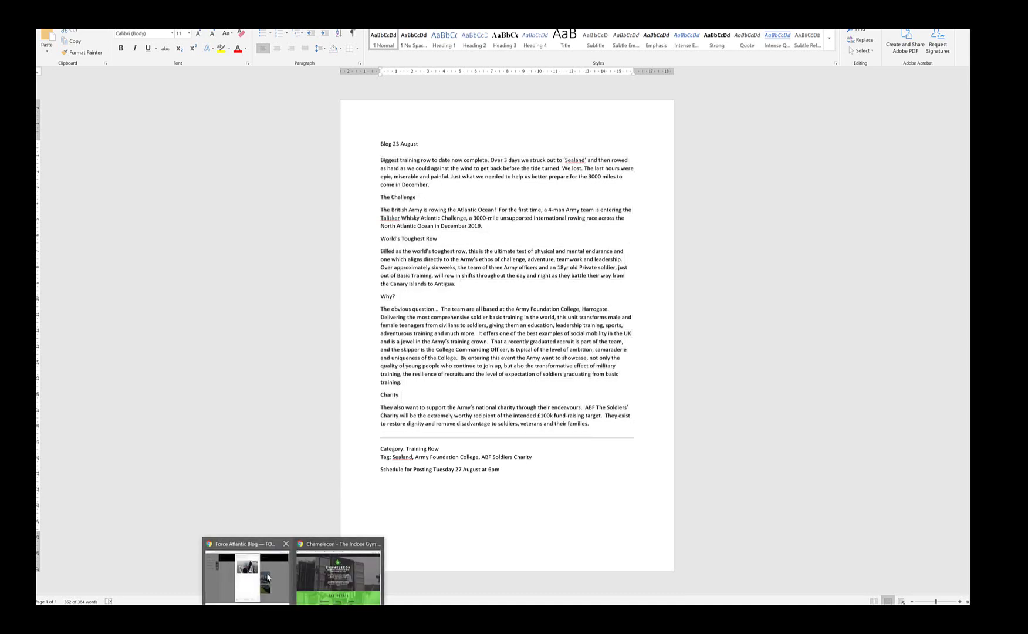
click(265, 581)
click(402, 266)
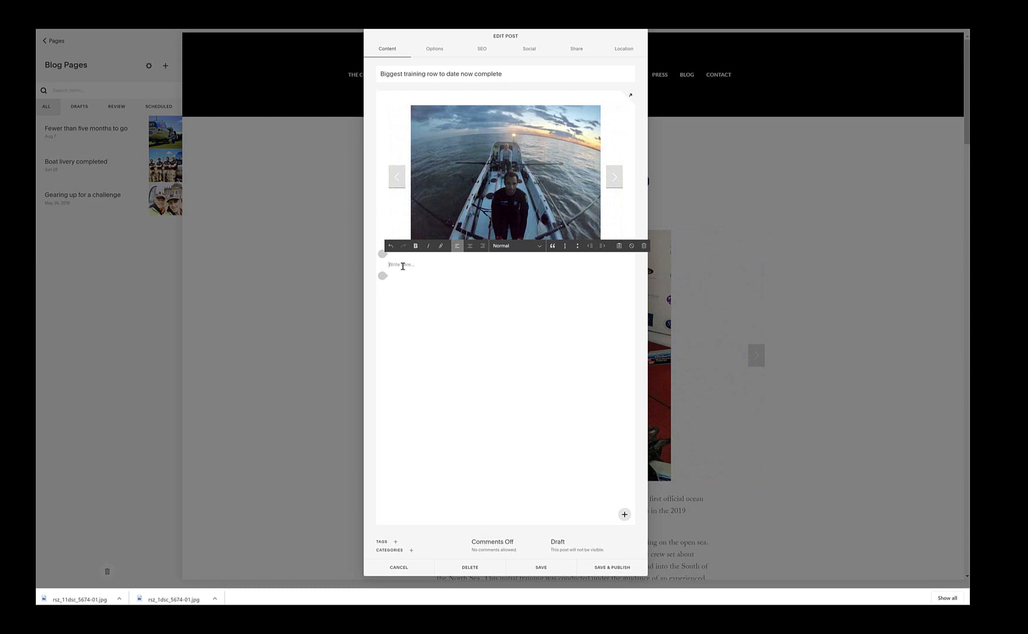
Step: Paste the Word text into the post body and make The Challenge and World's Toughest Row Heading 3
key(ctrl+v)
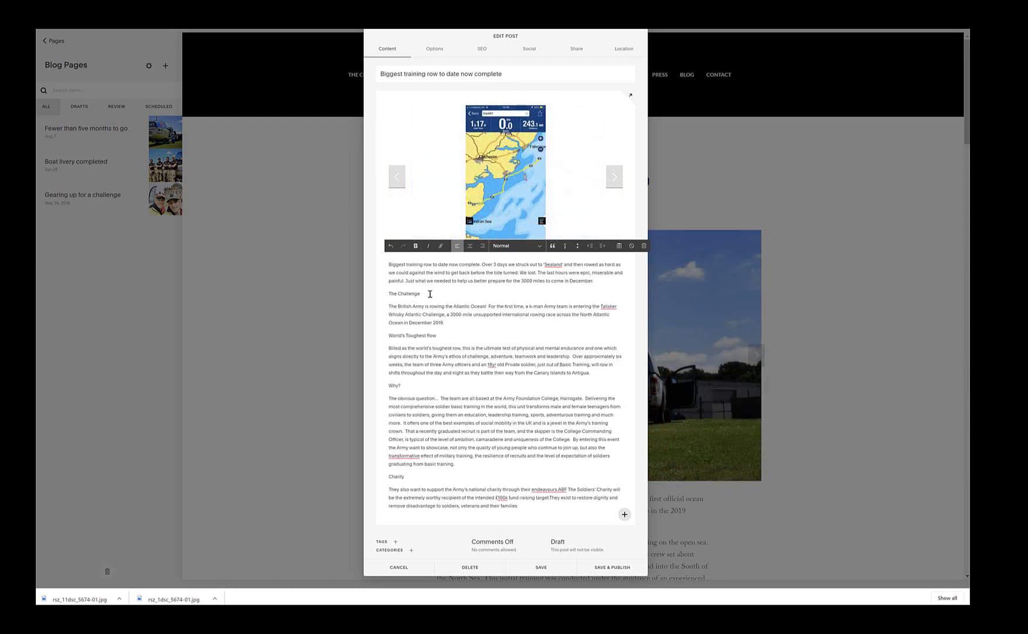
drag(430, 293, 380, 295)
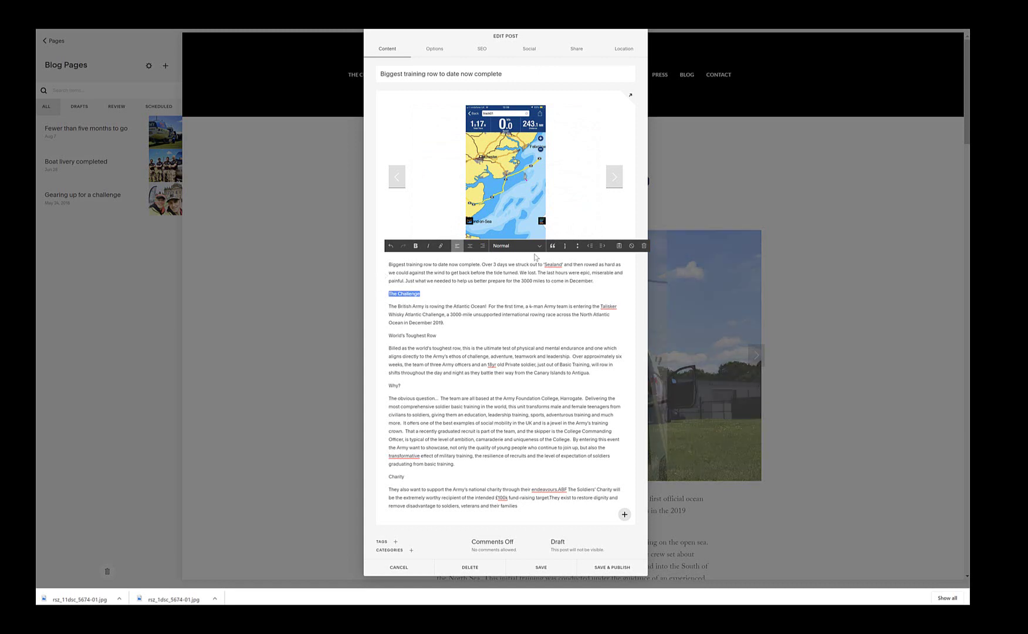
click(540, 246)
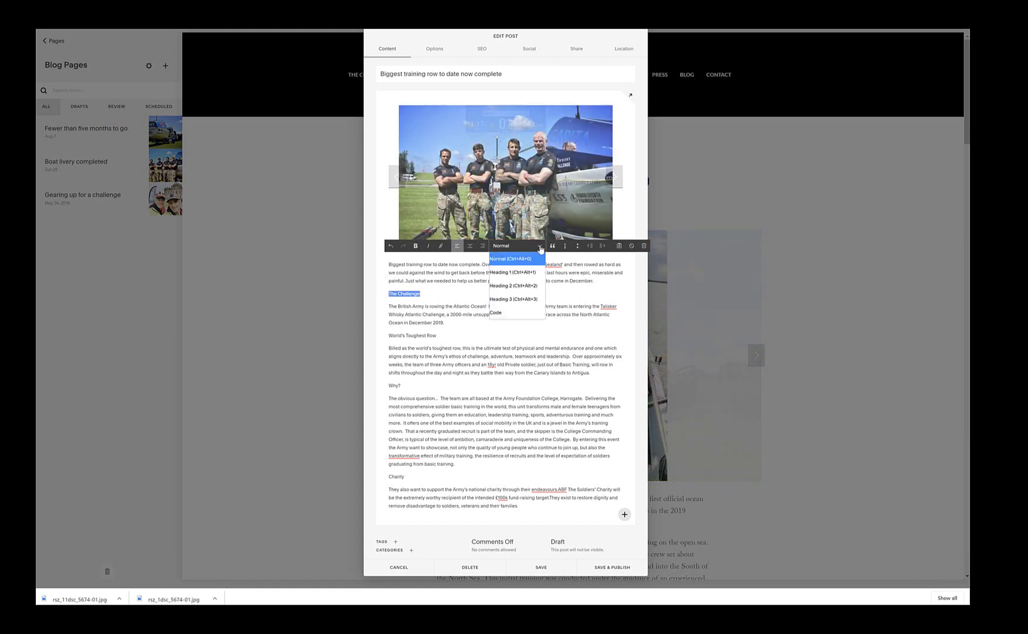
click(513, 298)
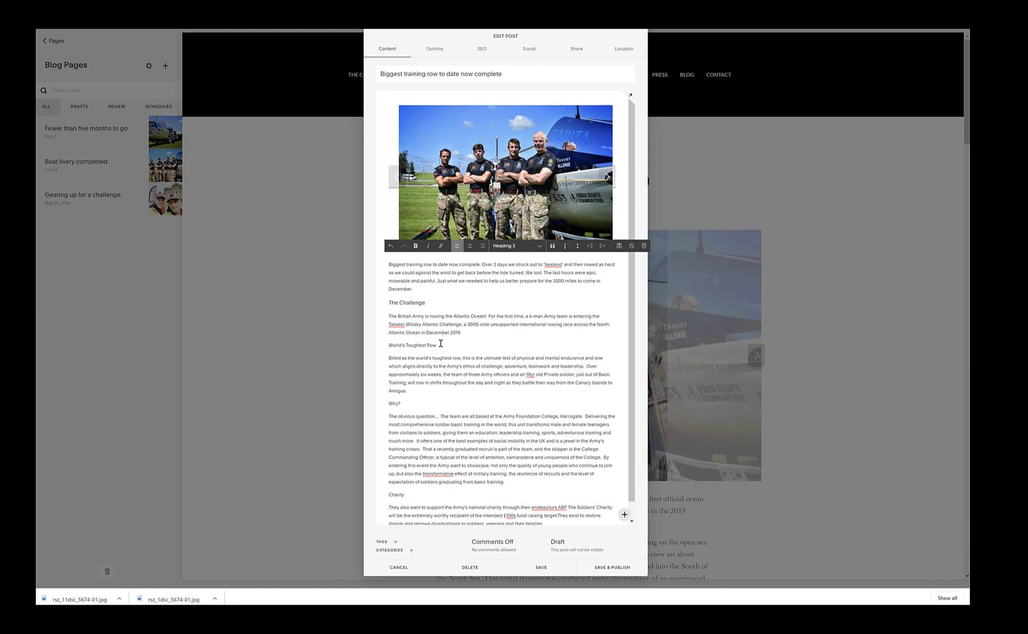
drag(440, 345, 385, 346)
click(539, 246)
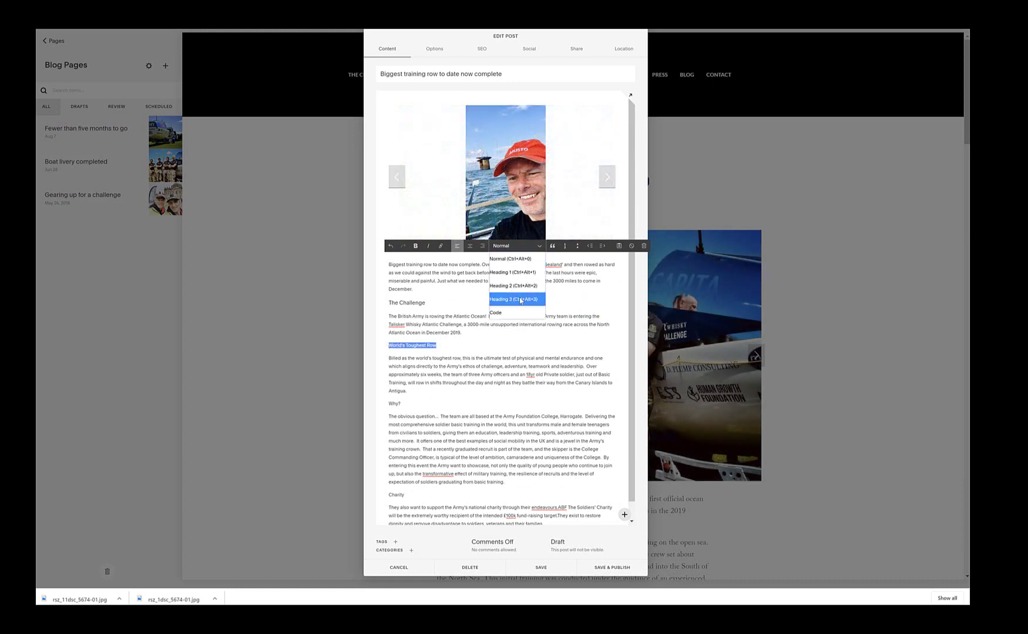
click(519, 298)
Step: Set the Why? and Charity subheadings to Heading 3 as well
drag(402, 405, 386, 405)
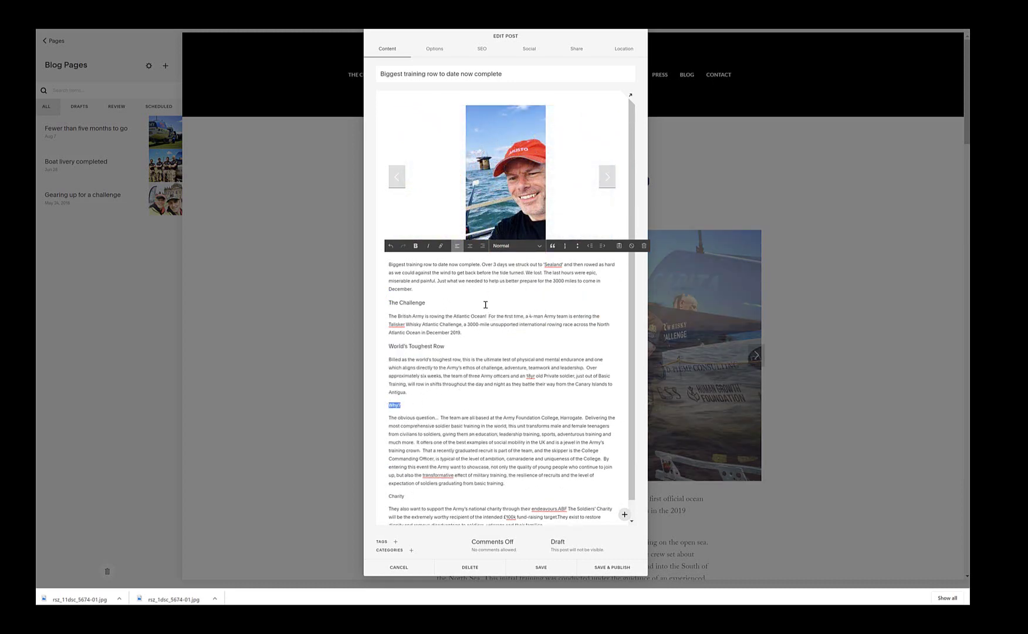
click(539, 246)
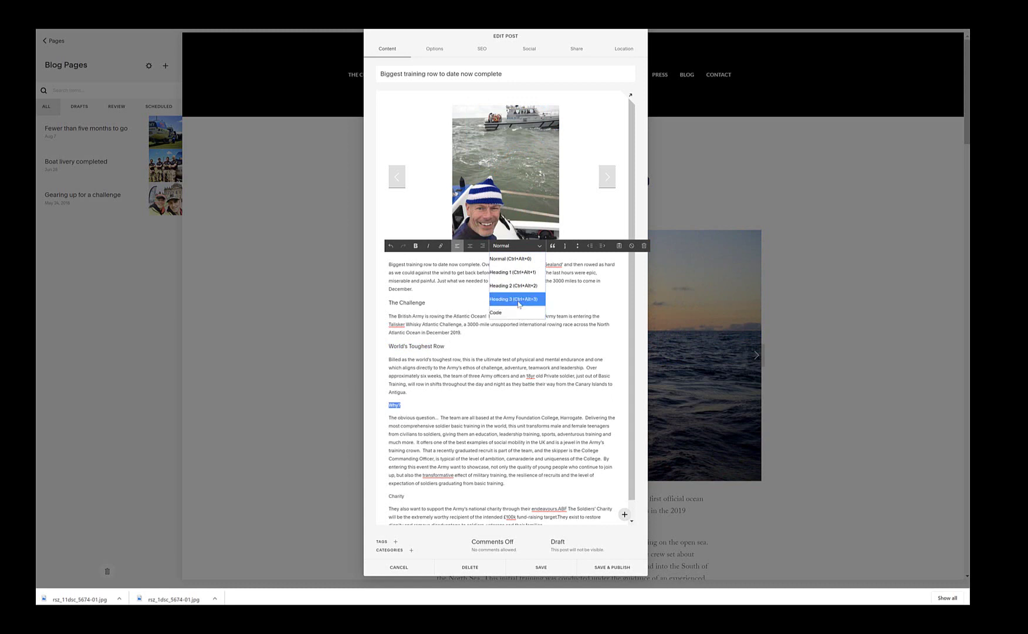
click(516, 298)
drag(413, 497, 386, 498)
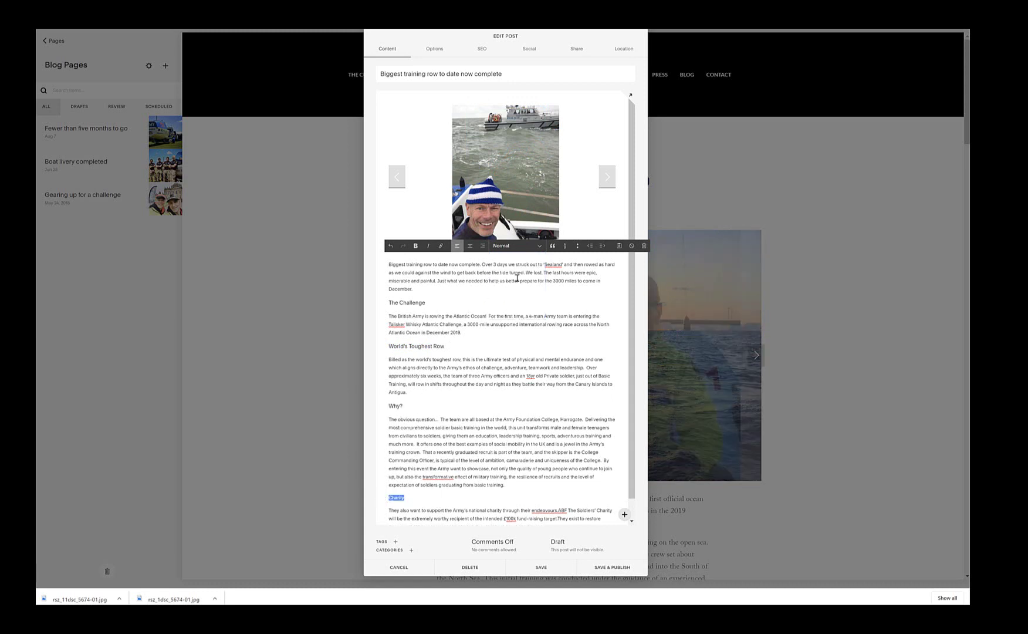
click(540, 246)
click(516, 299)
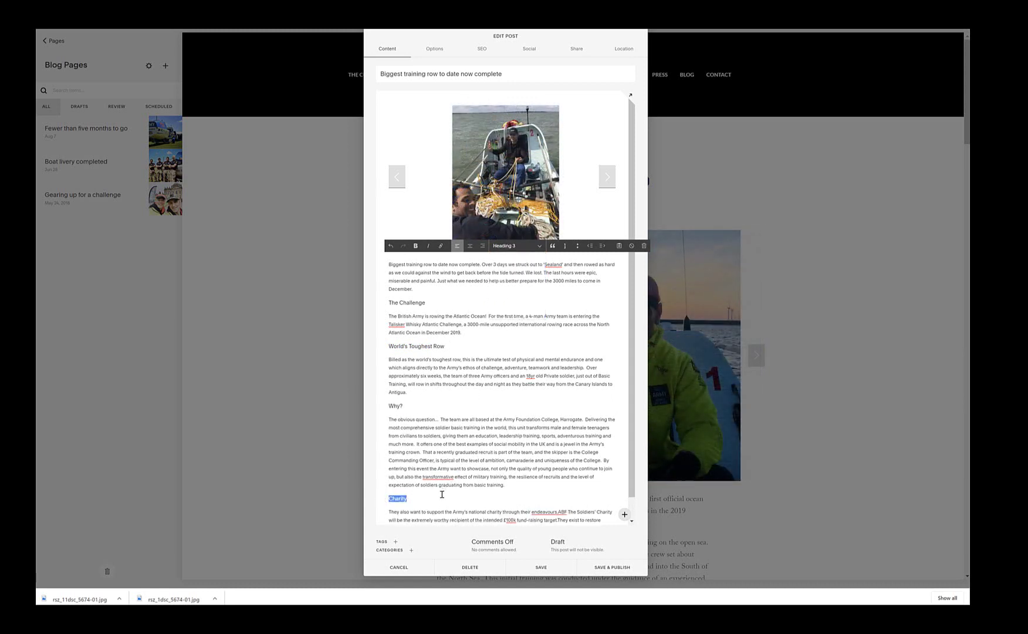
scroll(443, 490, down, 1)
scroll(442, 494, up, 1)
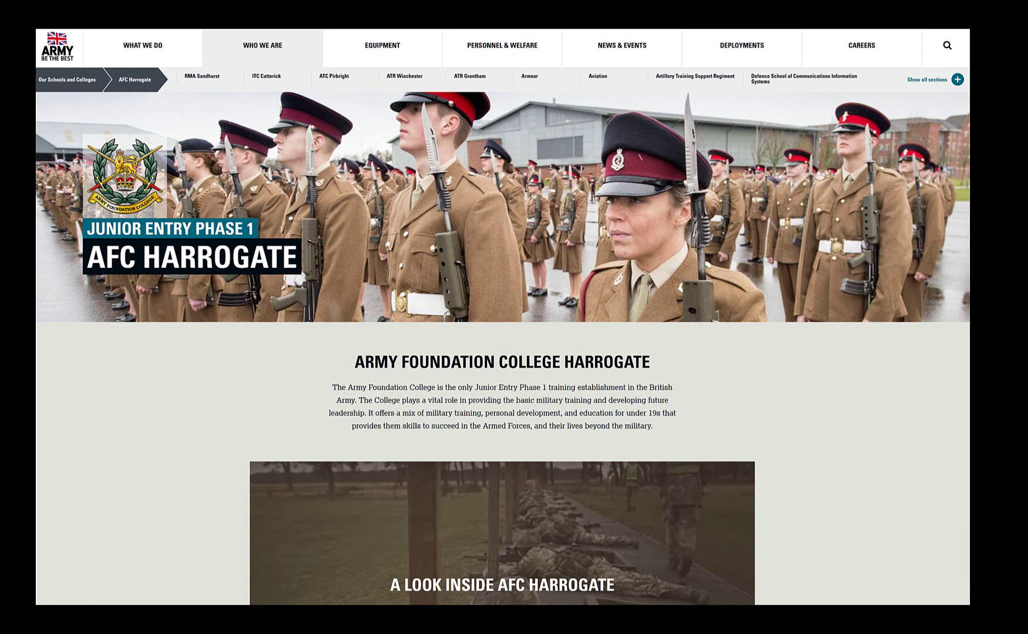
Step: Link 'Army Foundation College, Harrogate' in the Why? paragraph to the college's Army website page
key(ctrl+l)
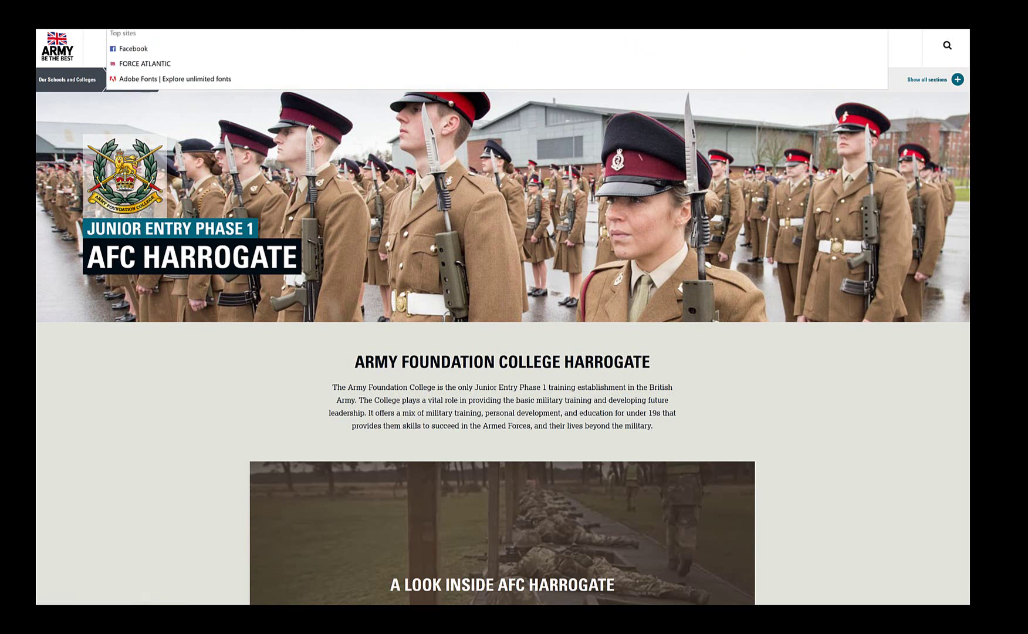
click(293, 615)
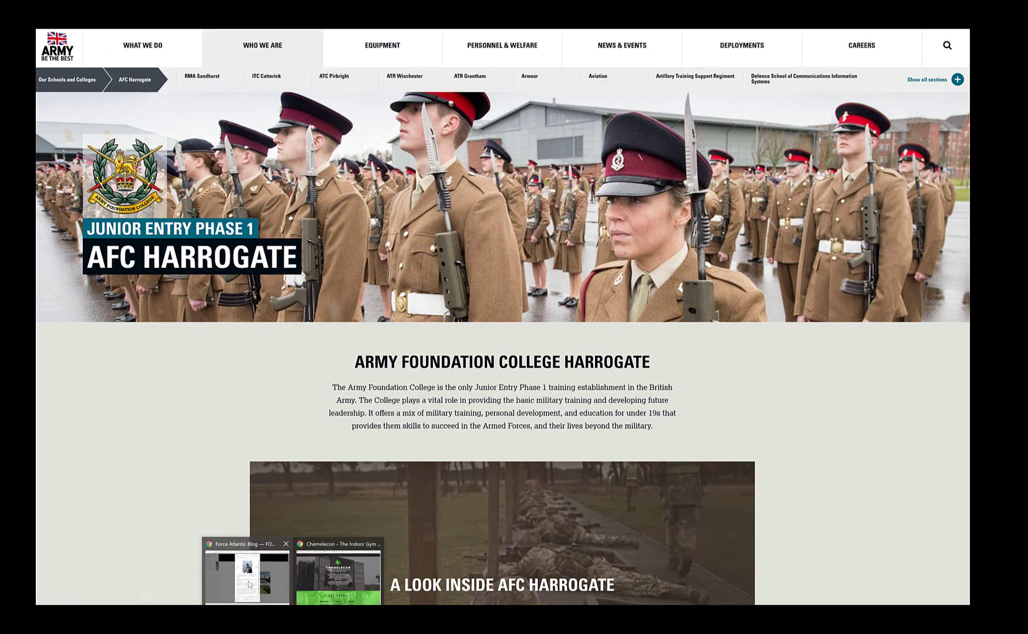
click(249, 581)
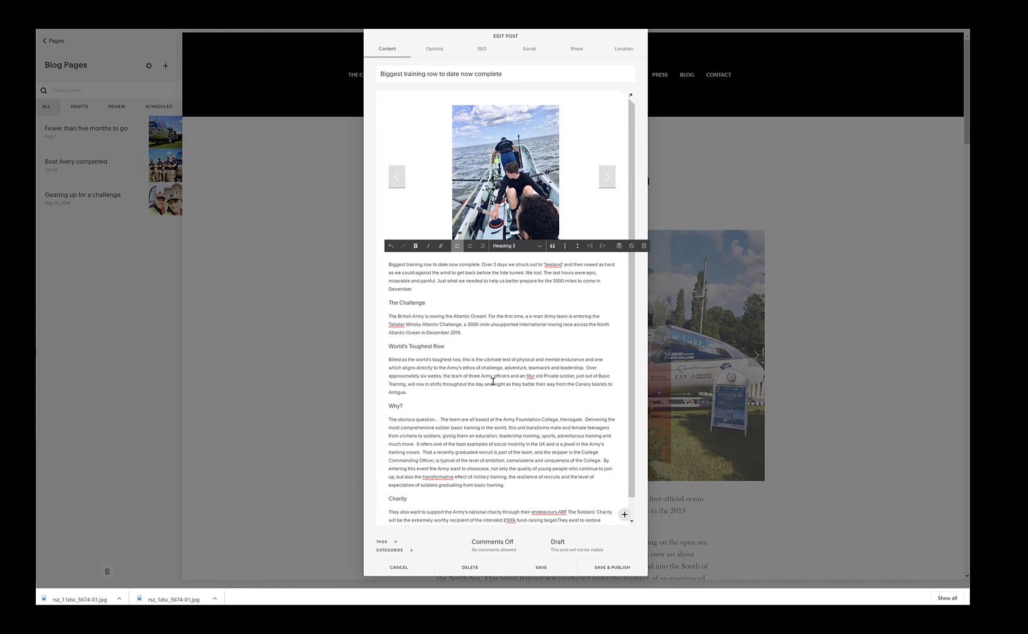
scroll(493, 381, down, 1)
drag(503, 397, 578, 397)
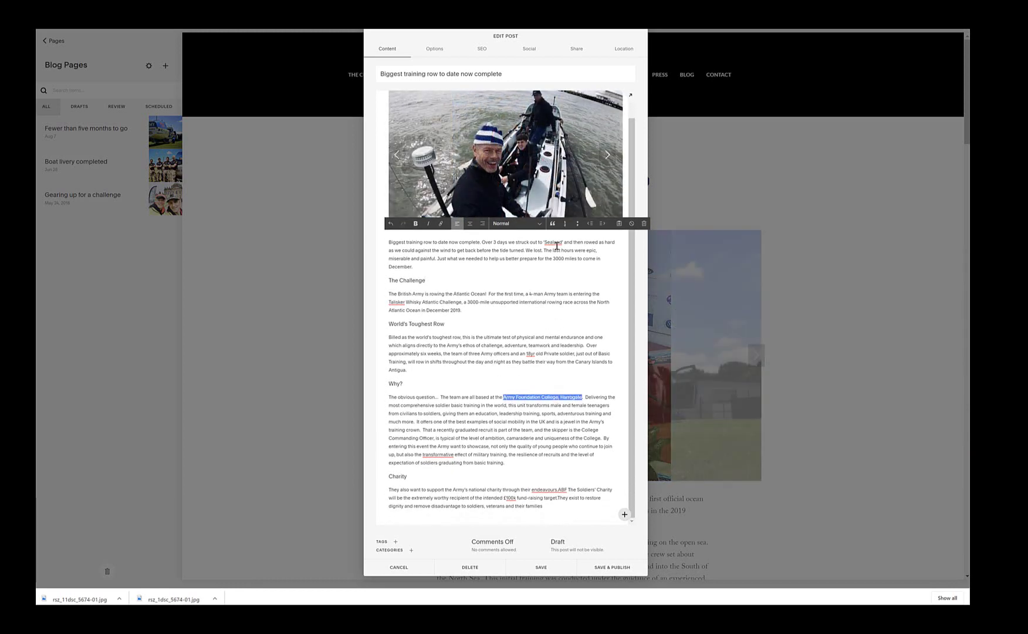
click(442, 226)
click(542, 426)
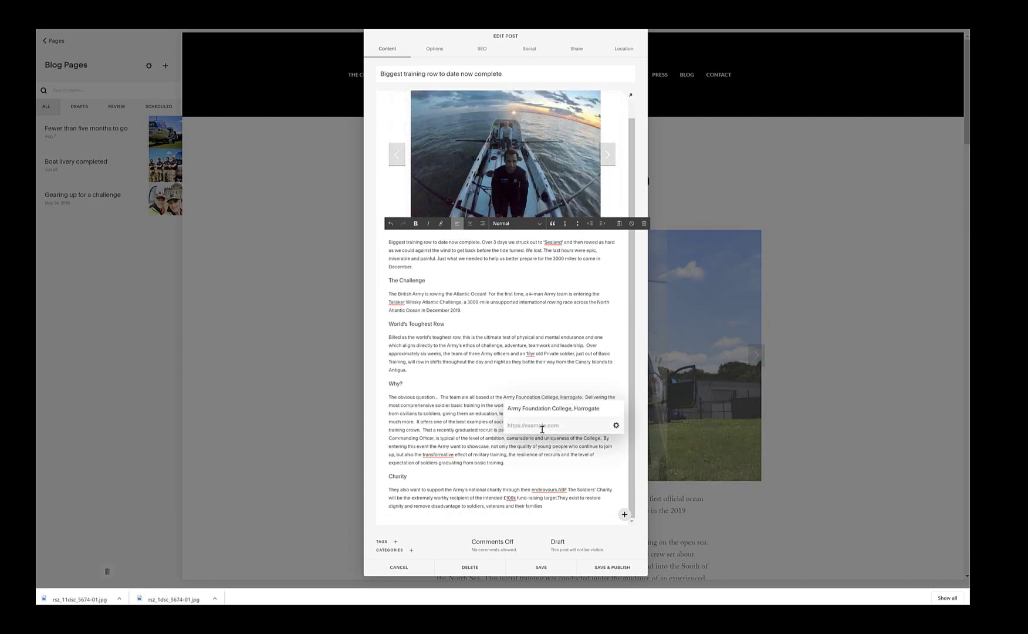
key(ctrl+v)
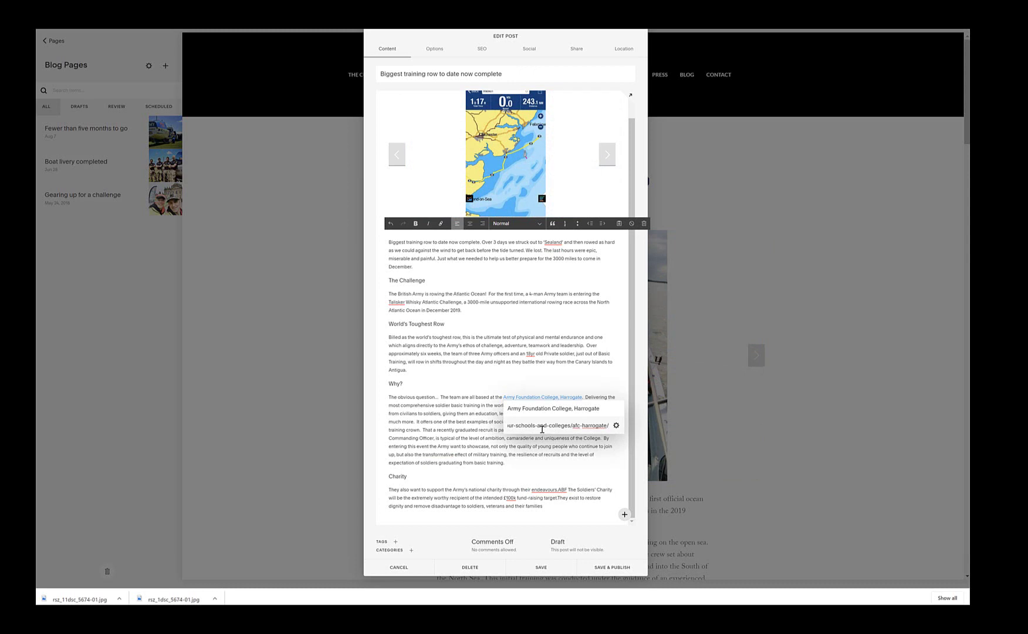
click(512, 390)
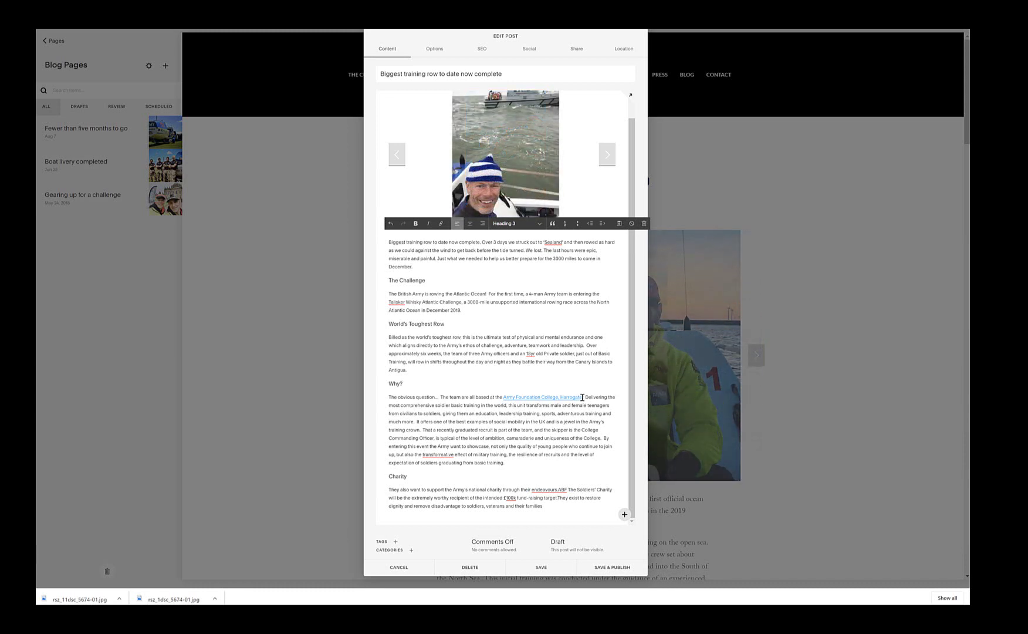
click(557, 489)
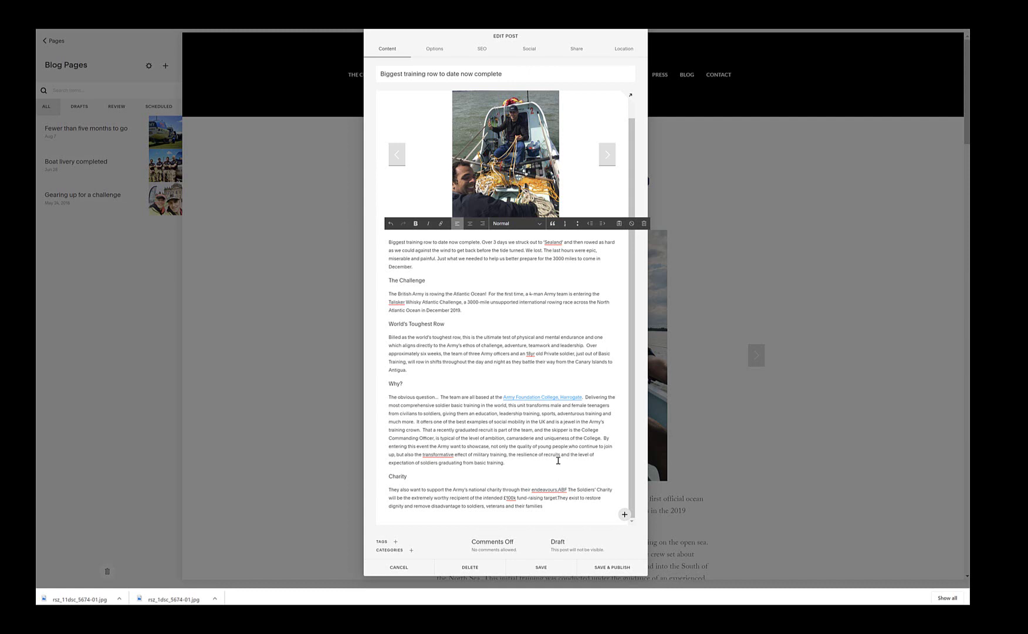
text(.)
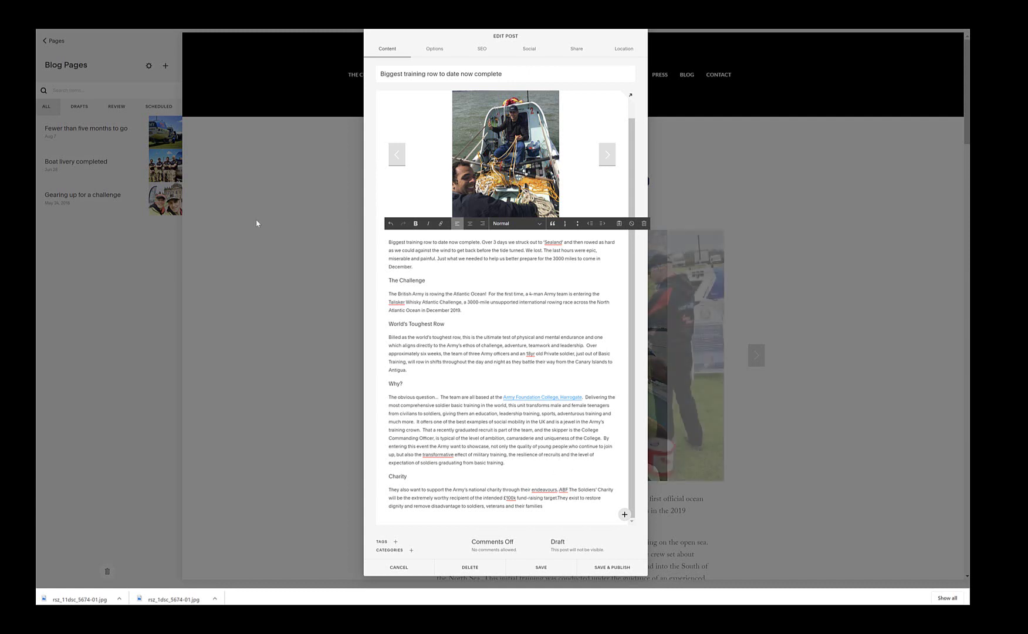
mouse_move(292, 619)
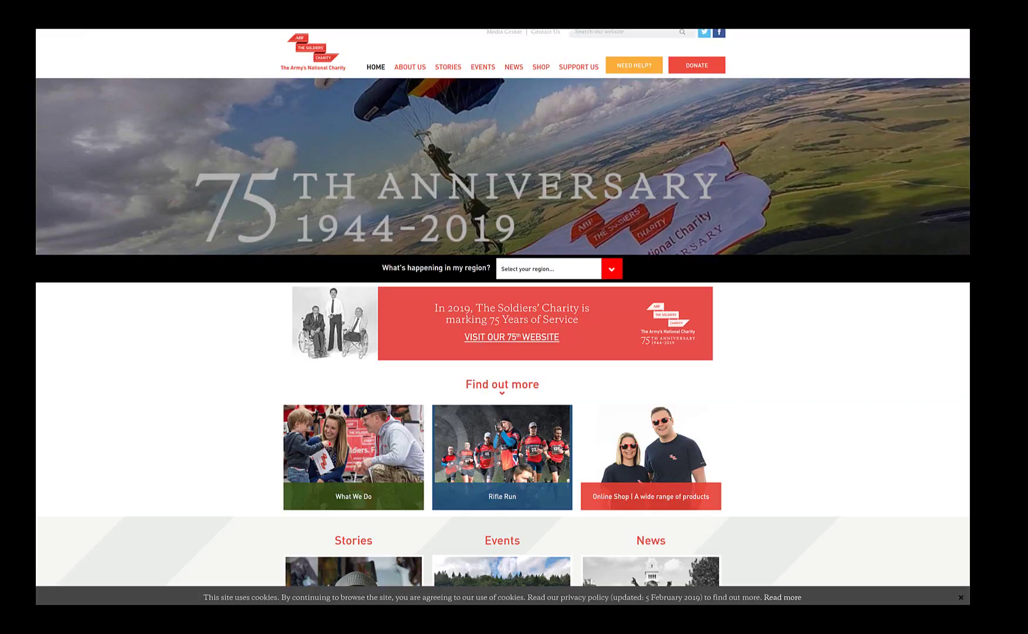
key(ctrl+l)
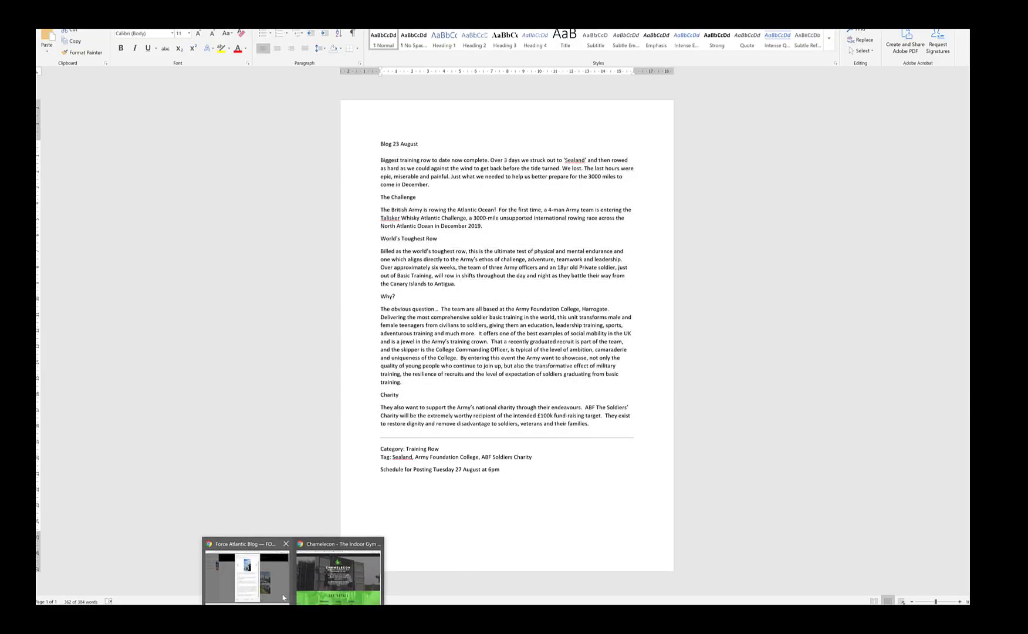
click(258, 578)
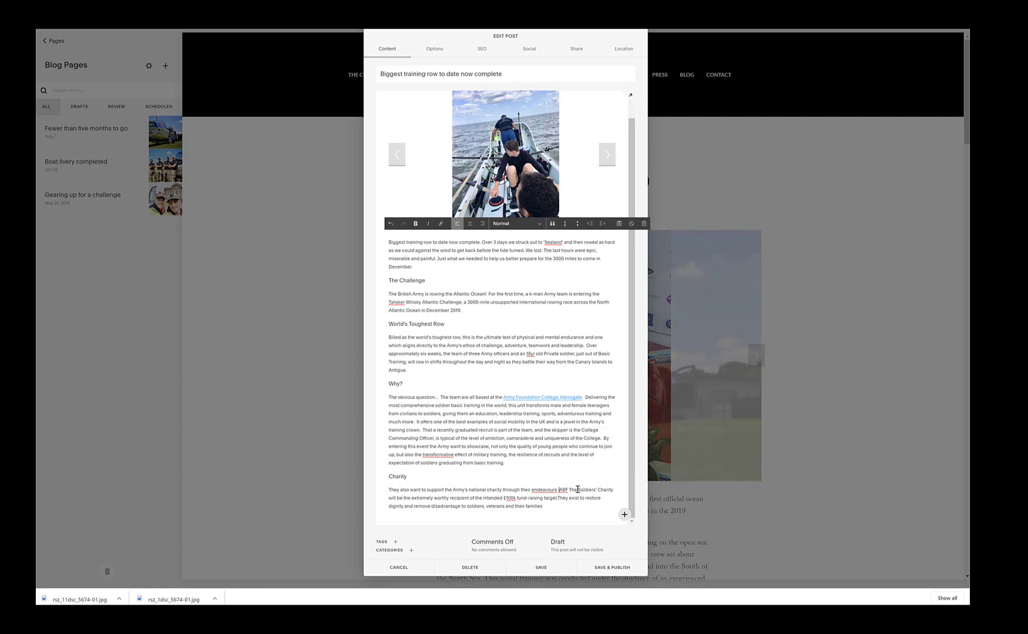
drag(561, 489, 612, 489)
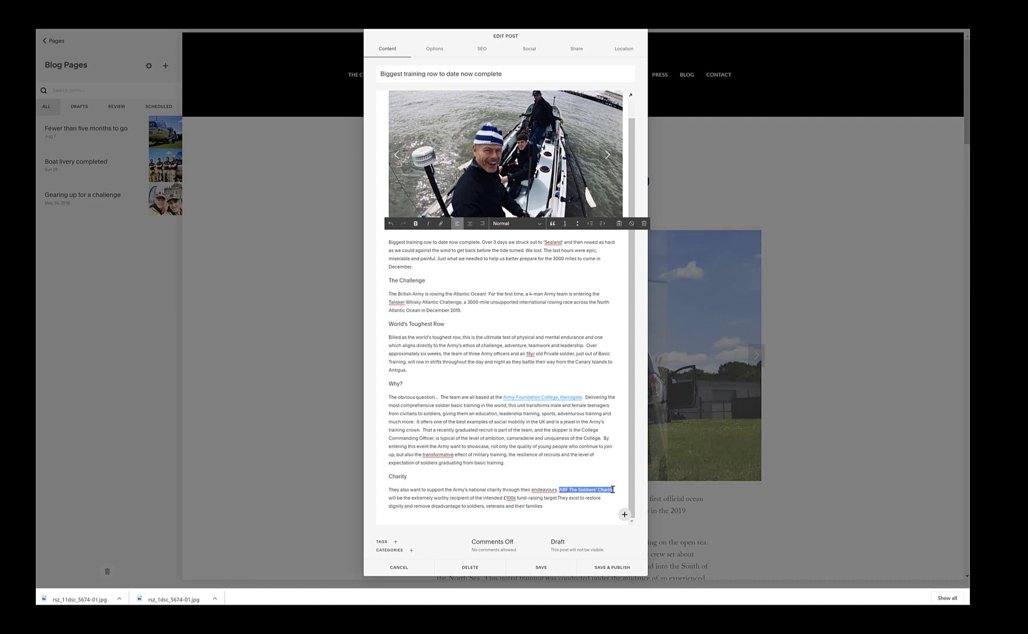
click(440, 223)
text(https://soldierscharity.org/)
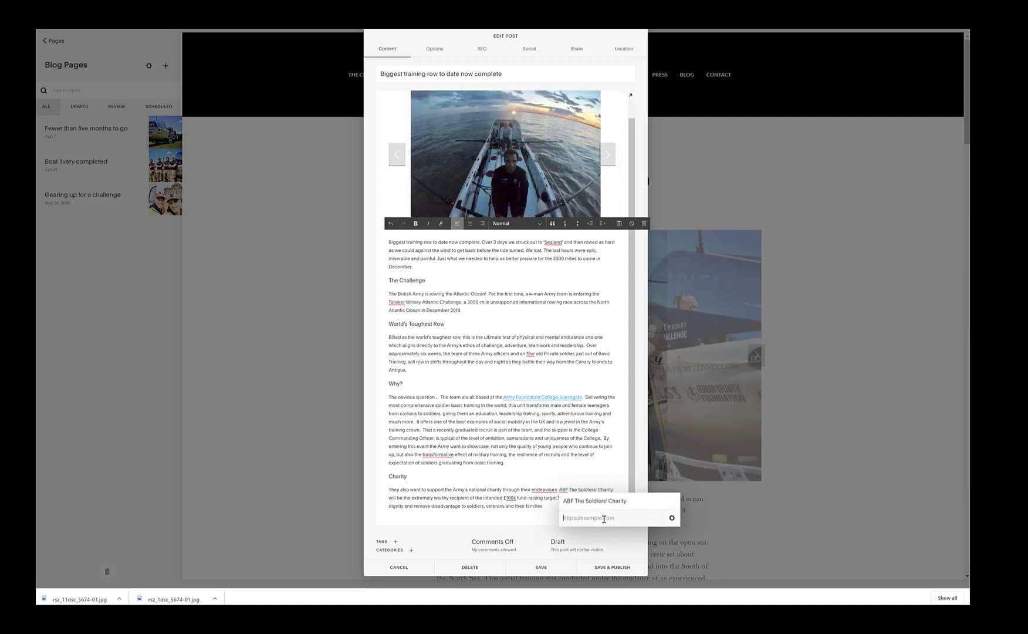
click(612, 459)
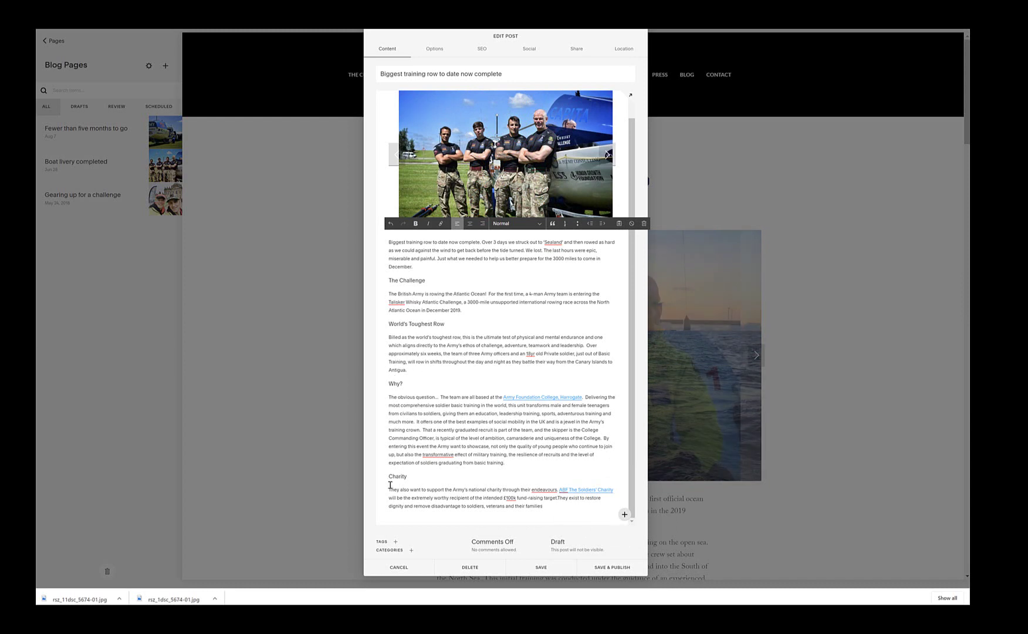
Step: Insert two spacer blocks and then an empty image block below the Charity paragraph
click(416, 476)
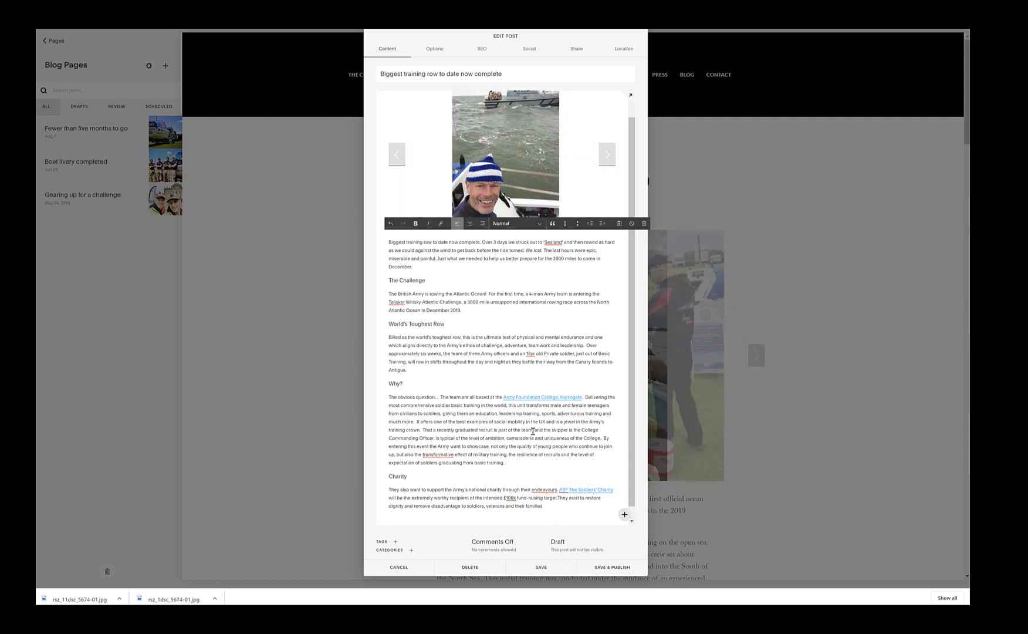
scroll(534, 434, down, 1)
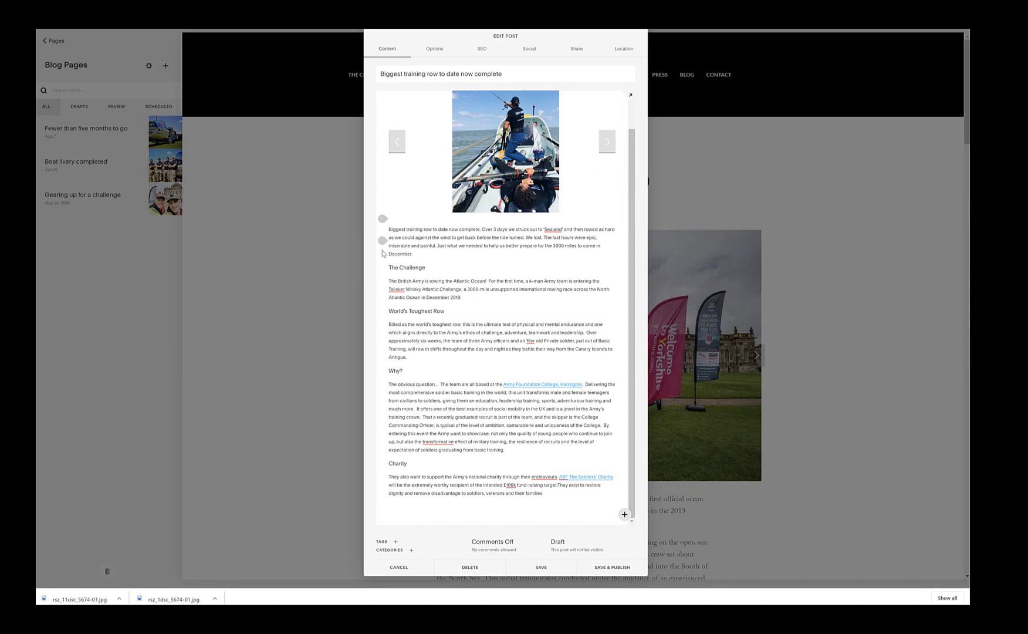
mouse_move(382, 500)
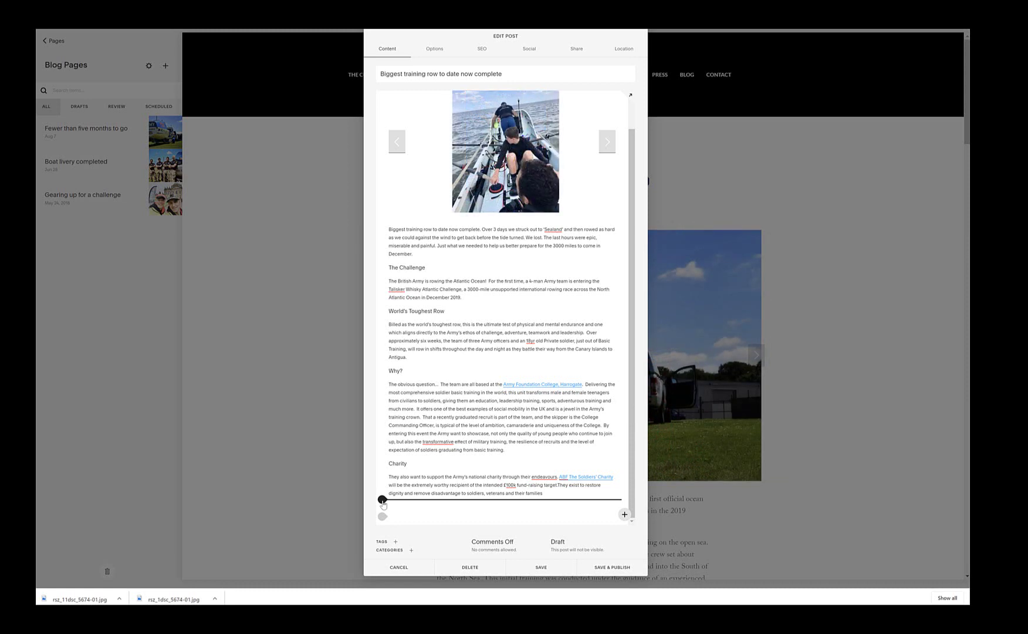
click(382, 500)
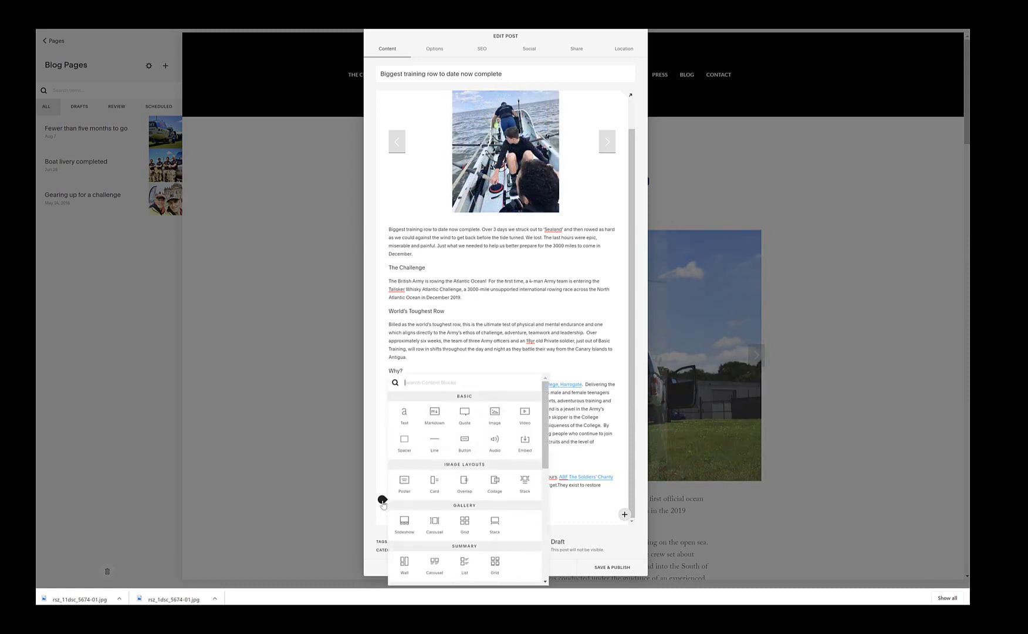
click(401, 449)
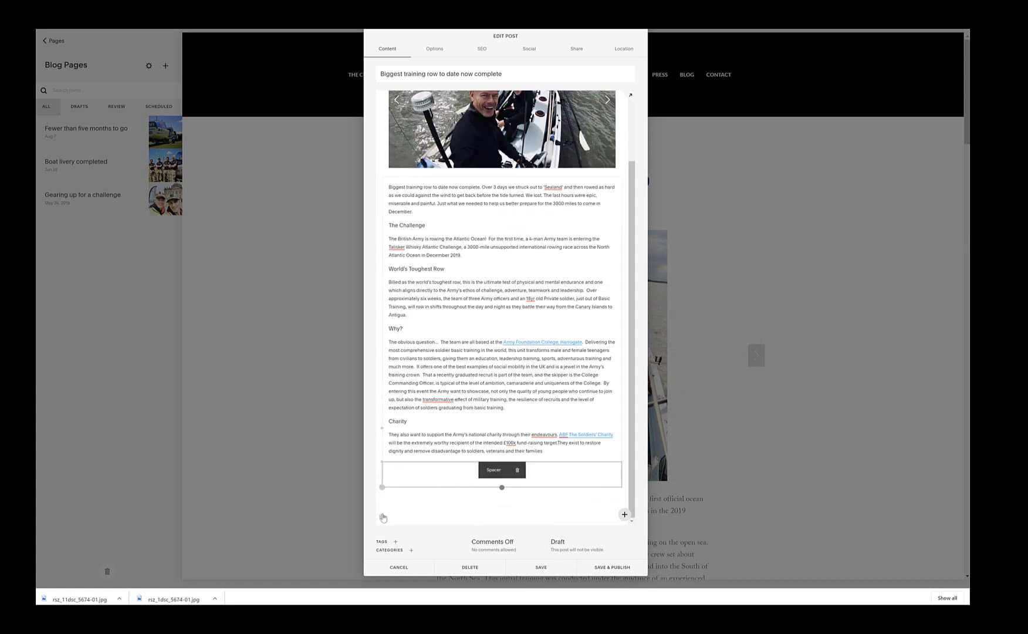
click(382, 487)
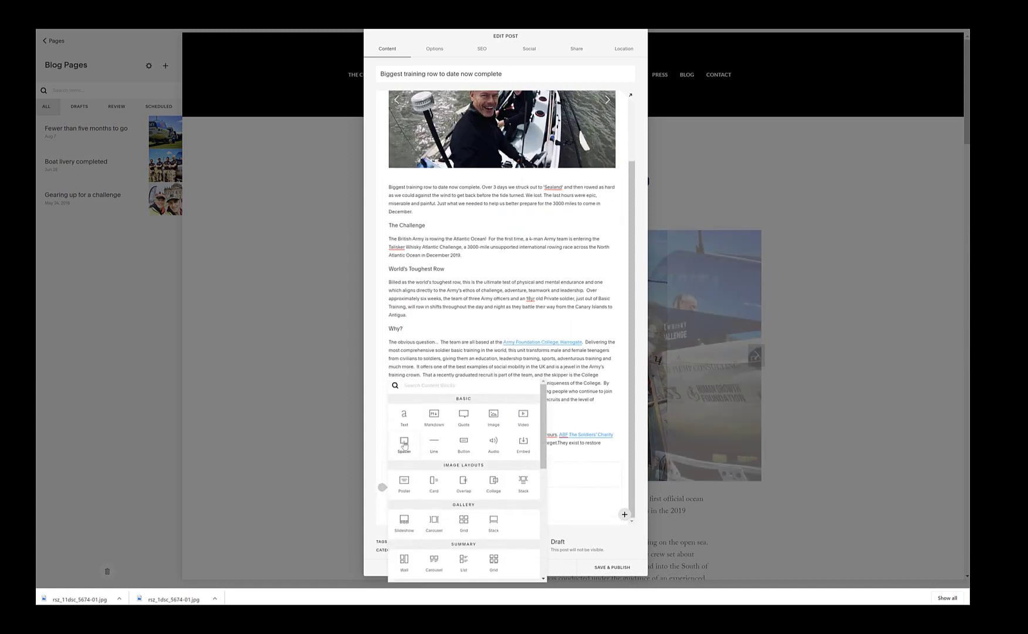
click(403, 446)
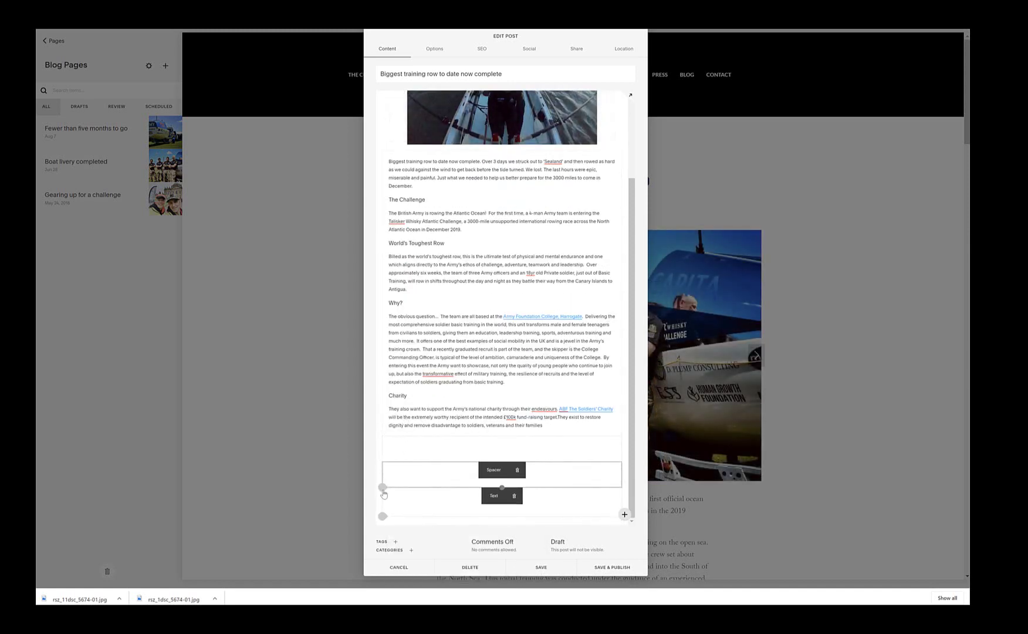
click(383, 516)
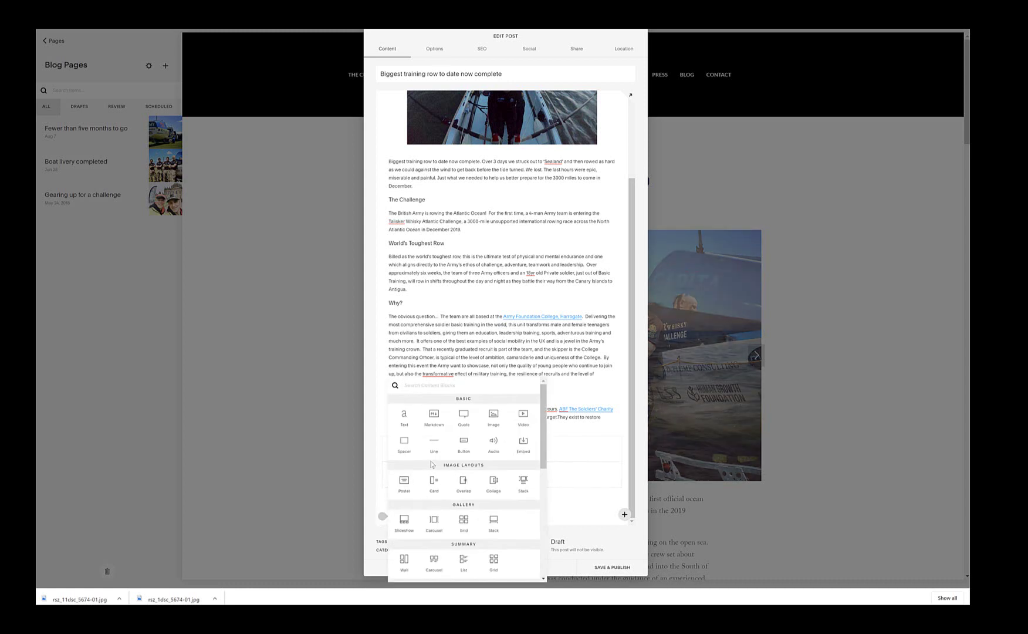
click(494, 415)
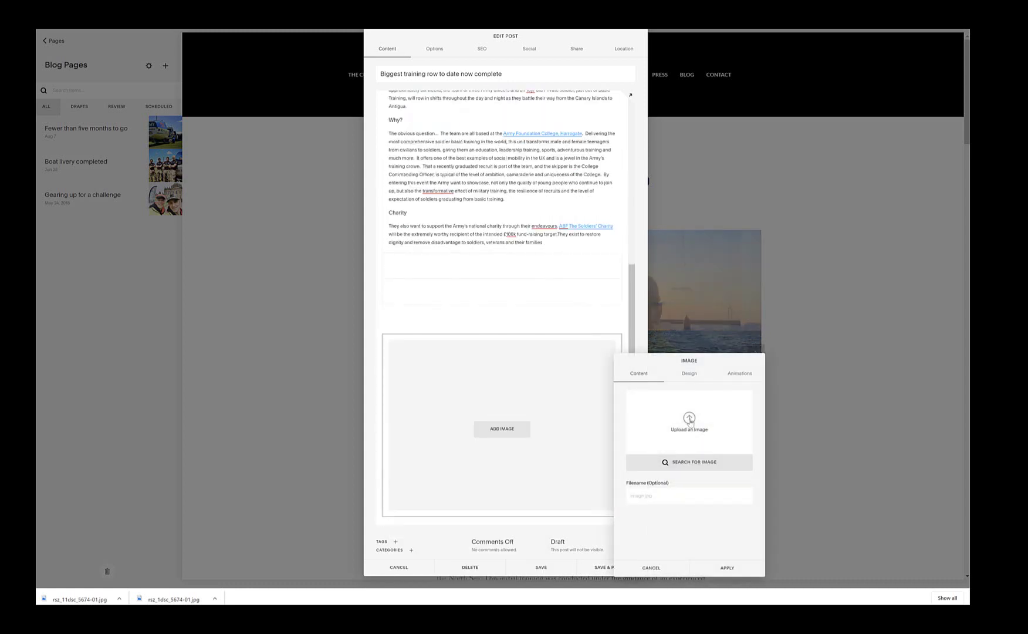
Step: Upload the rsz_11dsc_5674-01 team photo into the closing image block
click(690, 421)
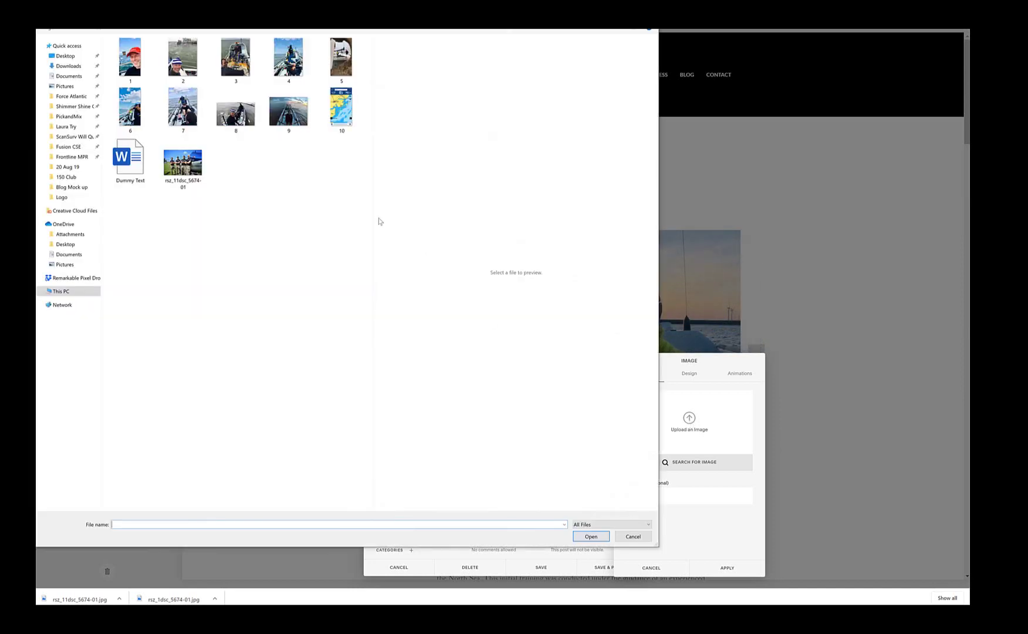
click(183, 164)
click(590, 537)
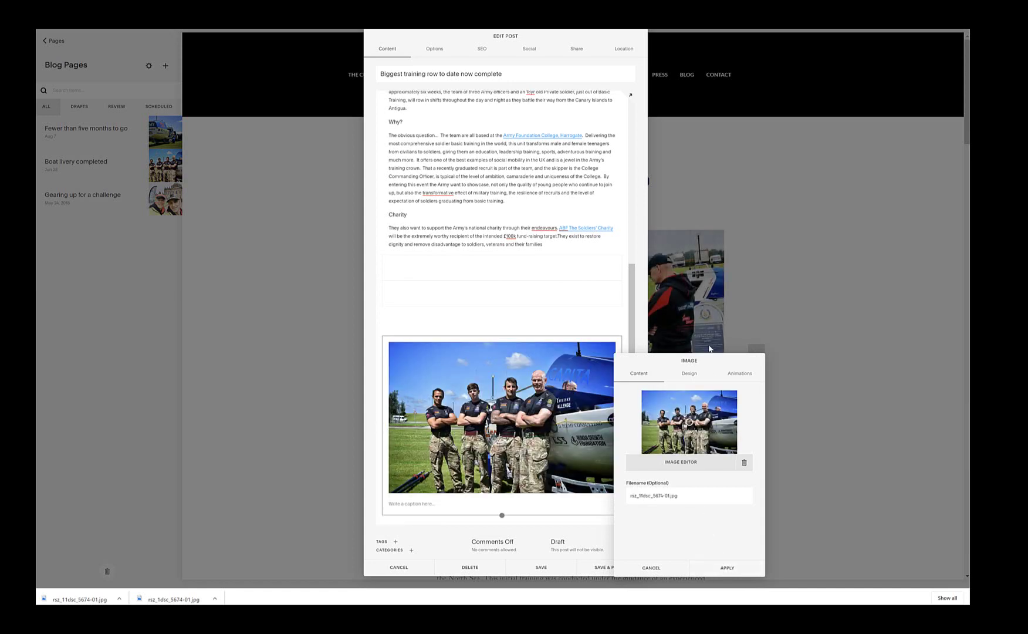
Step: Set the team photo's caption to Do Not Display Caption and apply
click(690, 375)
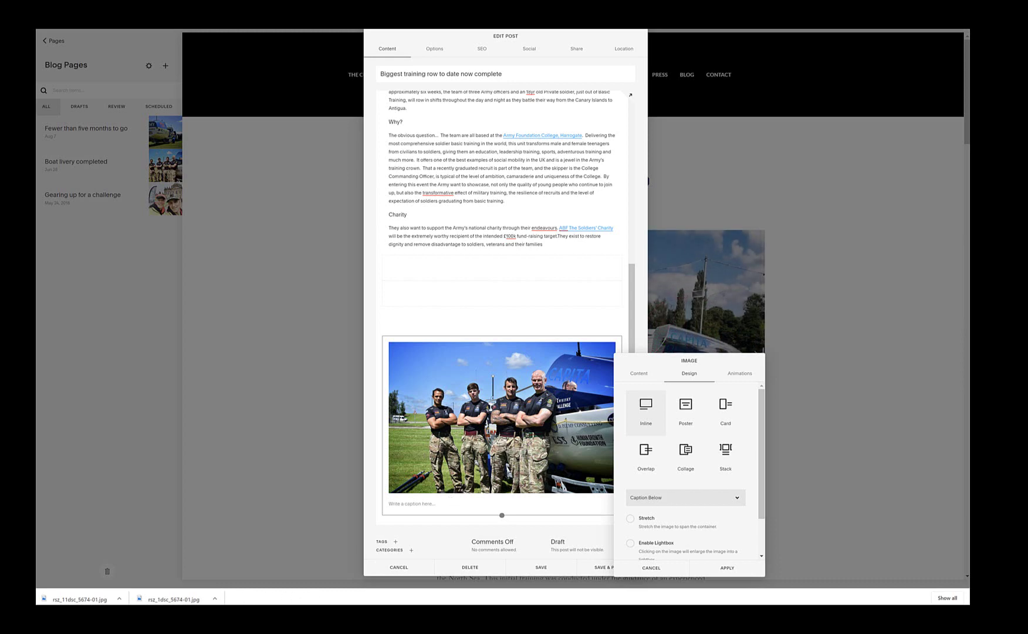
click(202, 594)
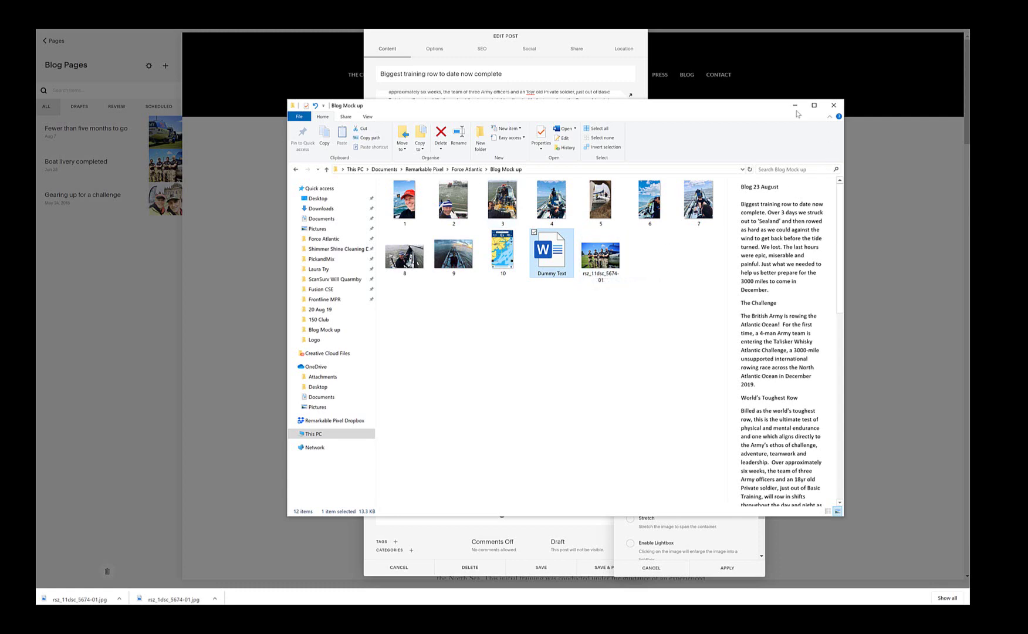
click(794, 105)
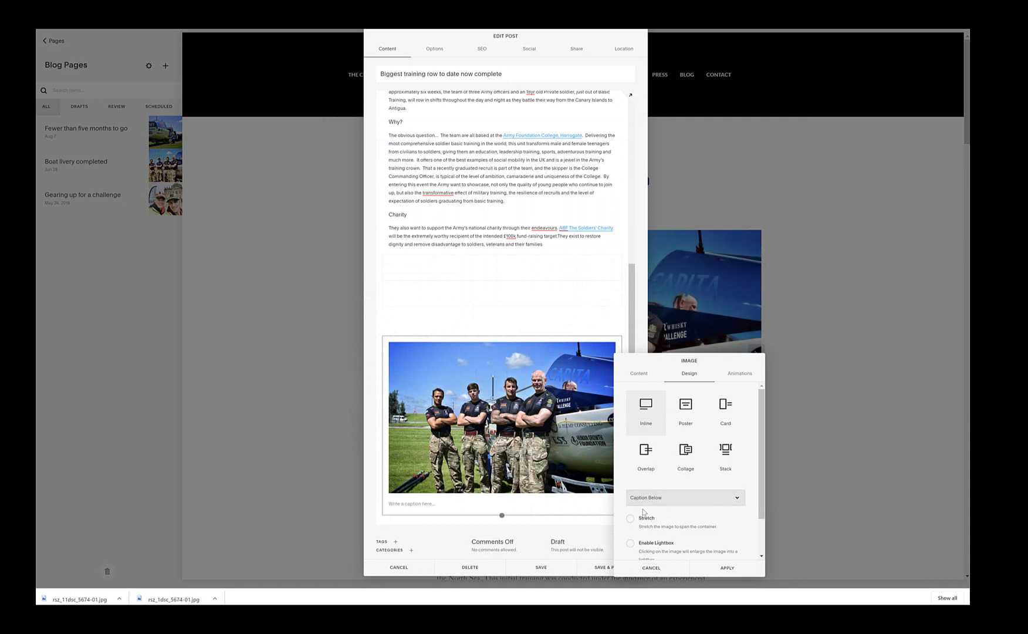
click(665, 500)
click(665, 508)
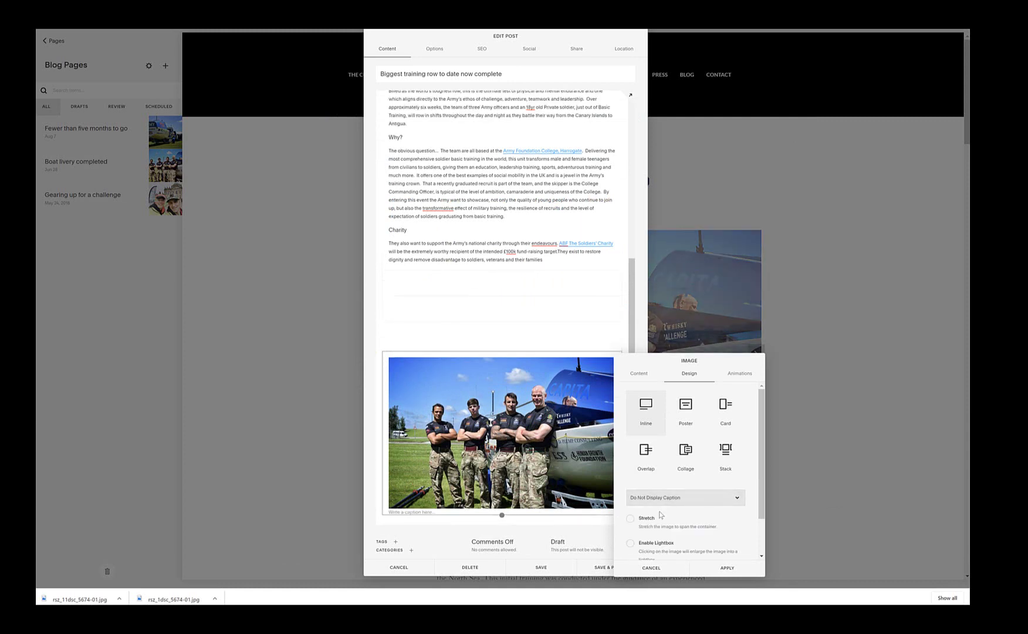
click(725, 570)
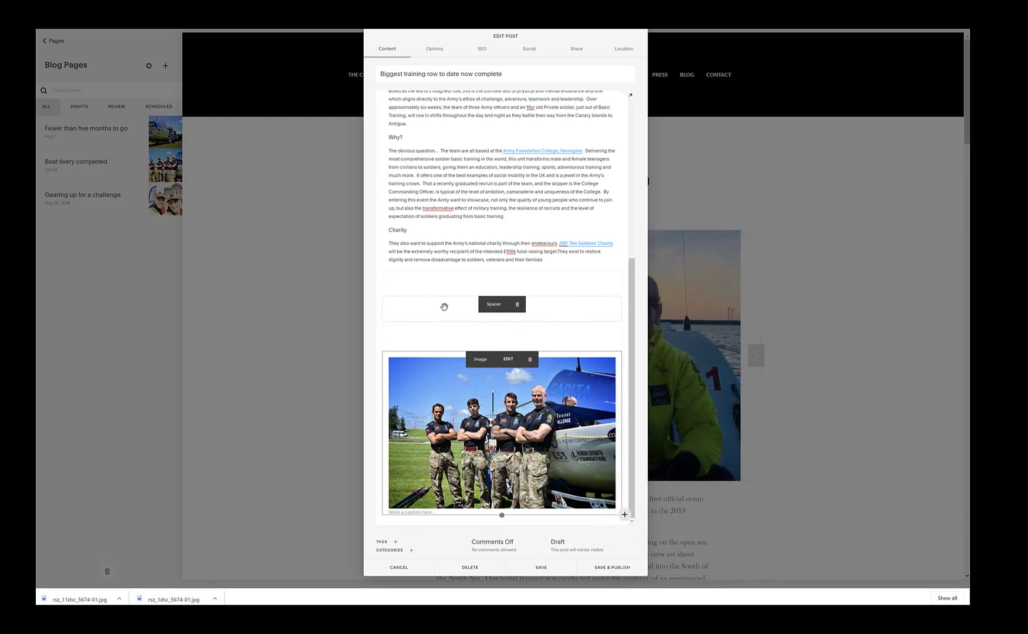
Step: Flank the team photo with spacer blocks and resize it so it sits centred at a narrower width
drag(444, 306, 505, 508)
drag(395, 410, 420, 440)
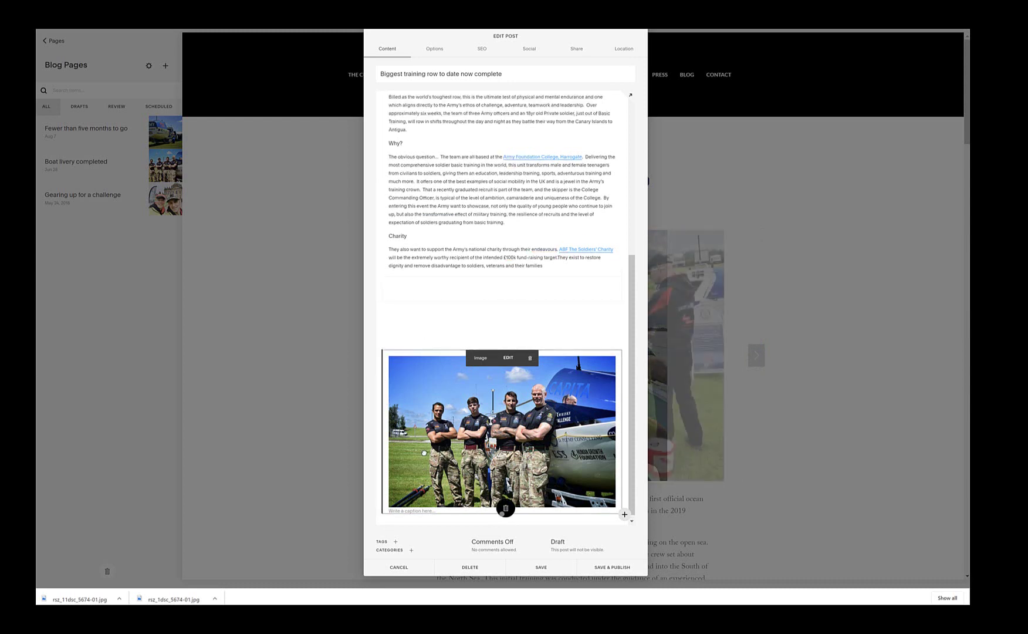
drag(424, 452, 424, 452)
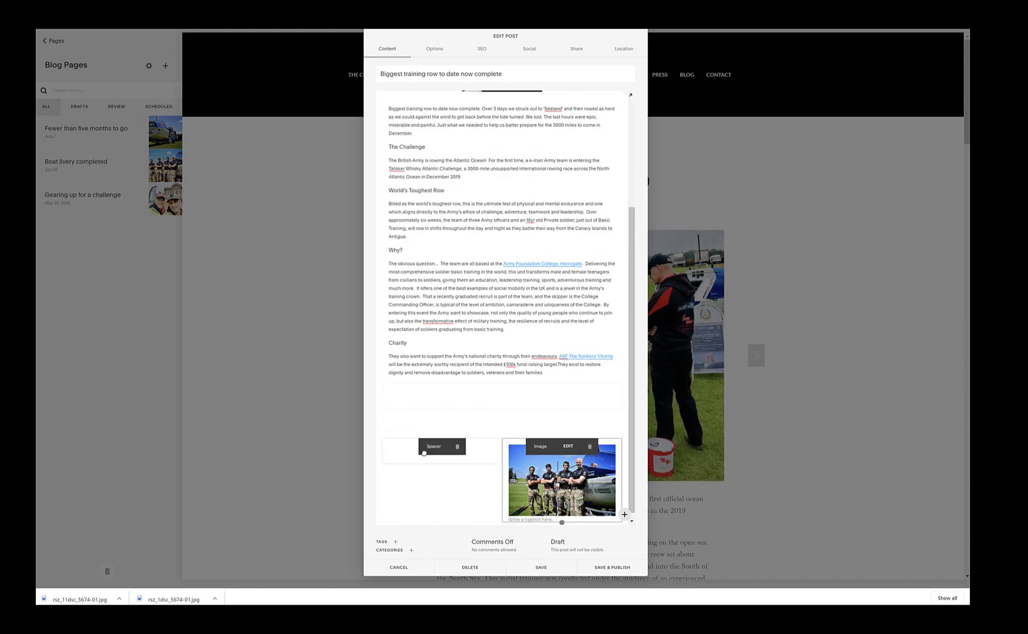
drag(468, 409, 619, 465)
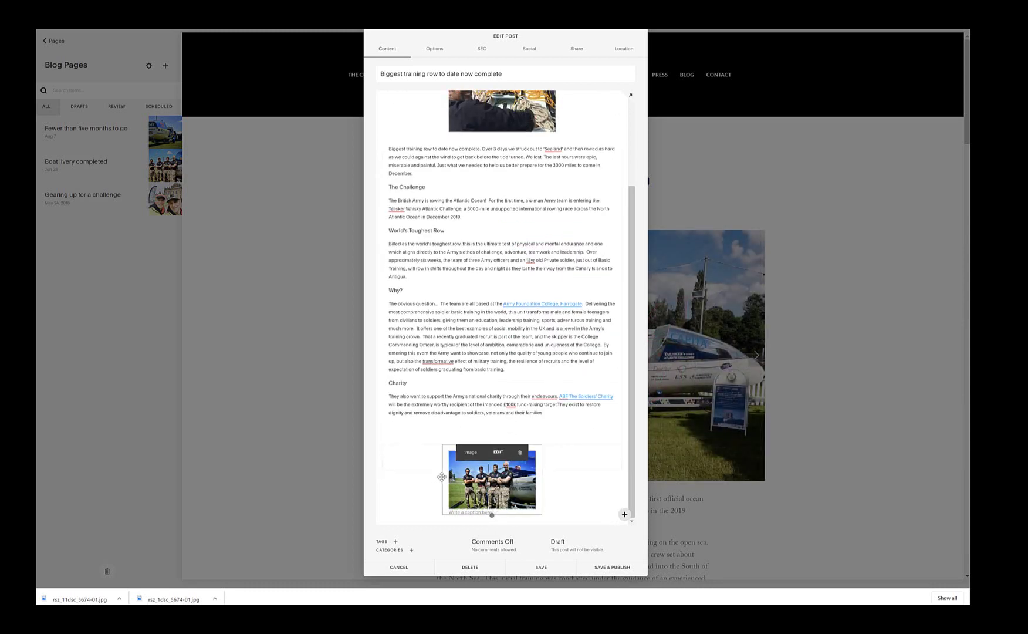
drag(550, 457, 584, 456)
drag(441, 431, 424, 432)
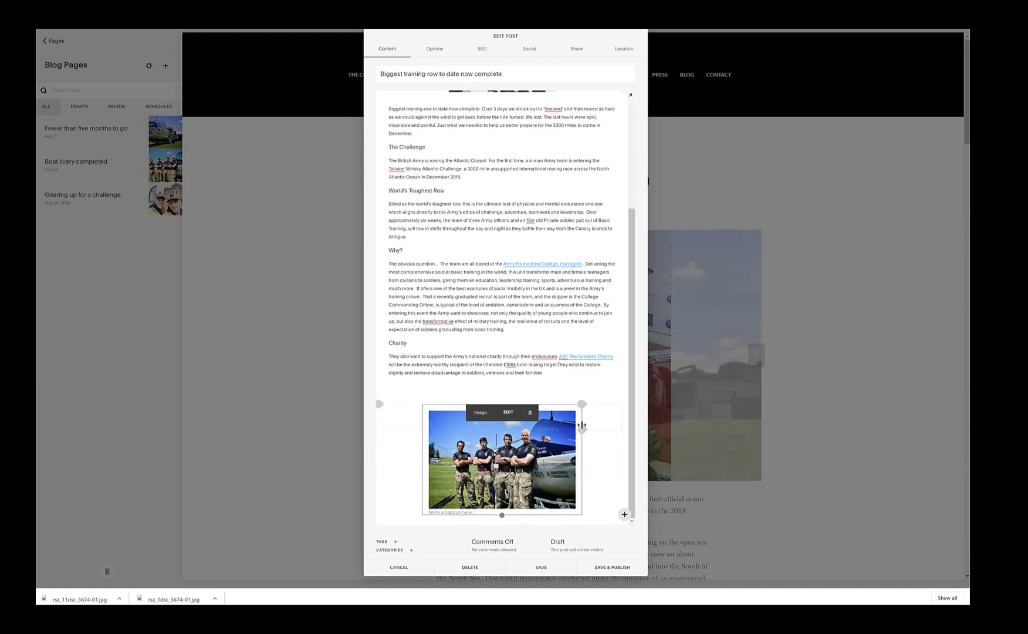
Step: Delete the empty line between the Charity paragraph and the team photo
click(432, 390)
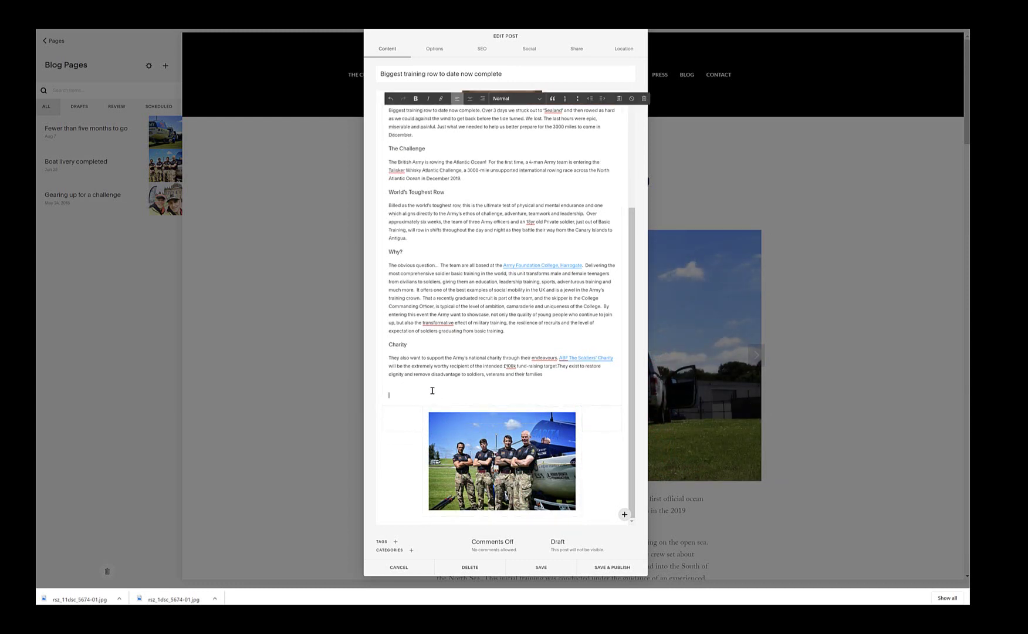
key(BackSpace)
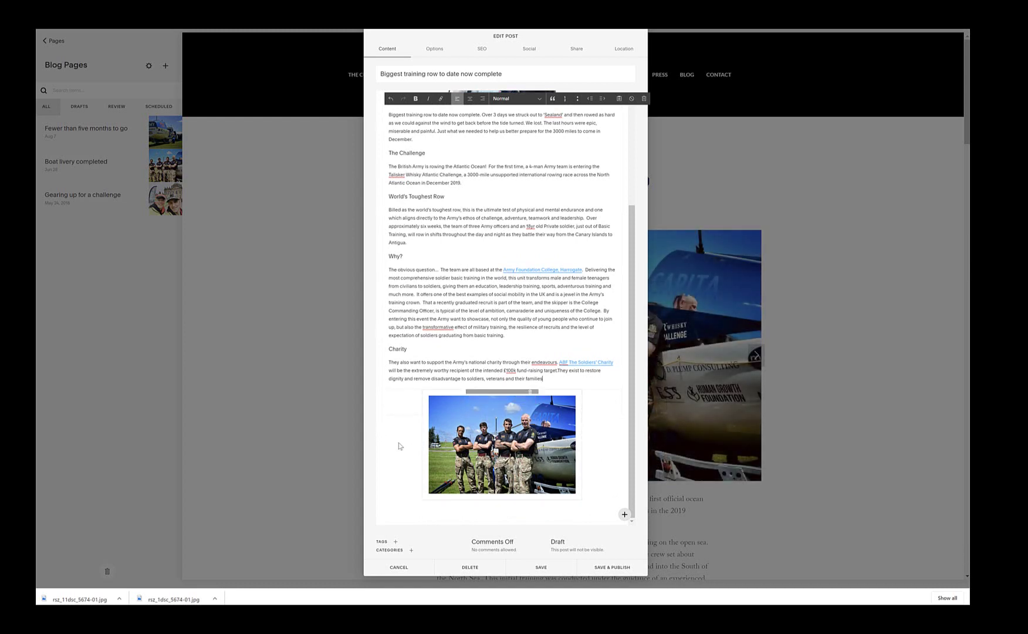
scroll(405, 512, down, 1)
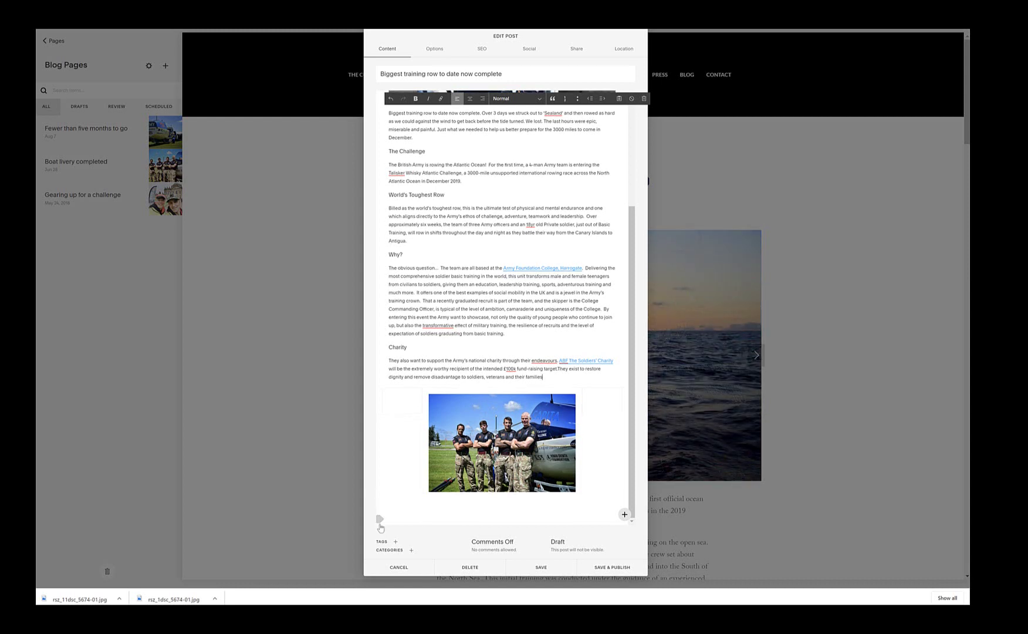
Step: Add an image block below the team photo containing the track01 map screenshot (file 10)
click(380, 521)
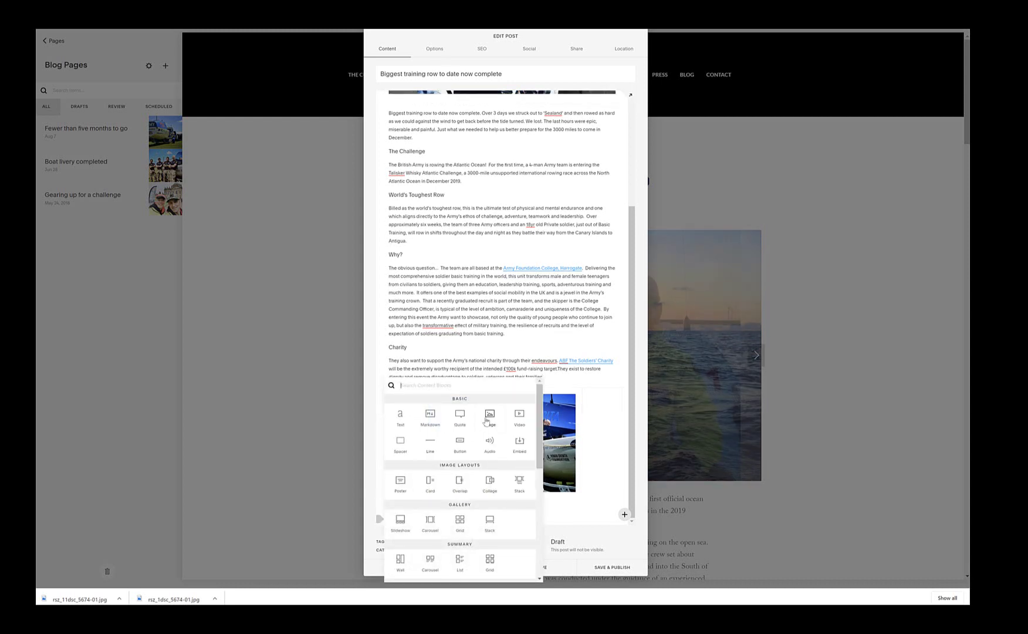
click(488, 416)
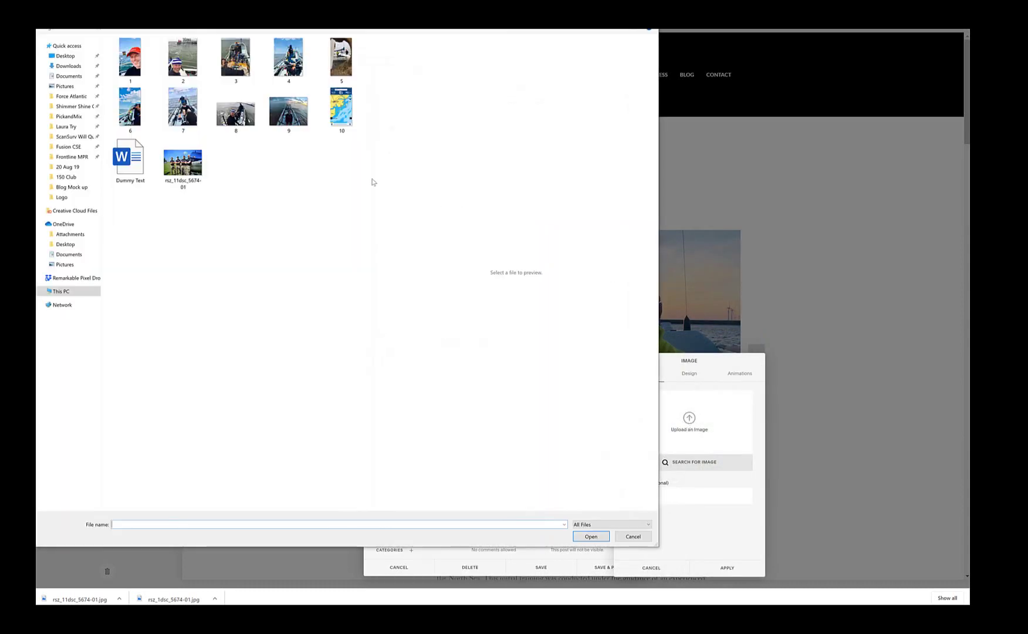
click(342, 108)
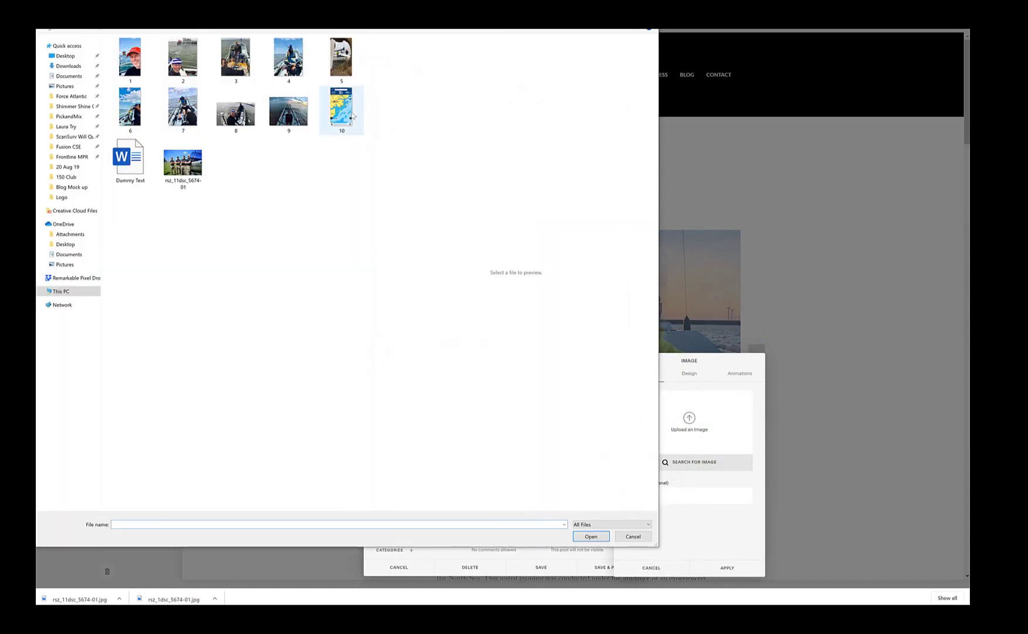
click(582, 536)
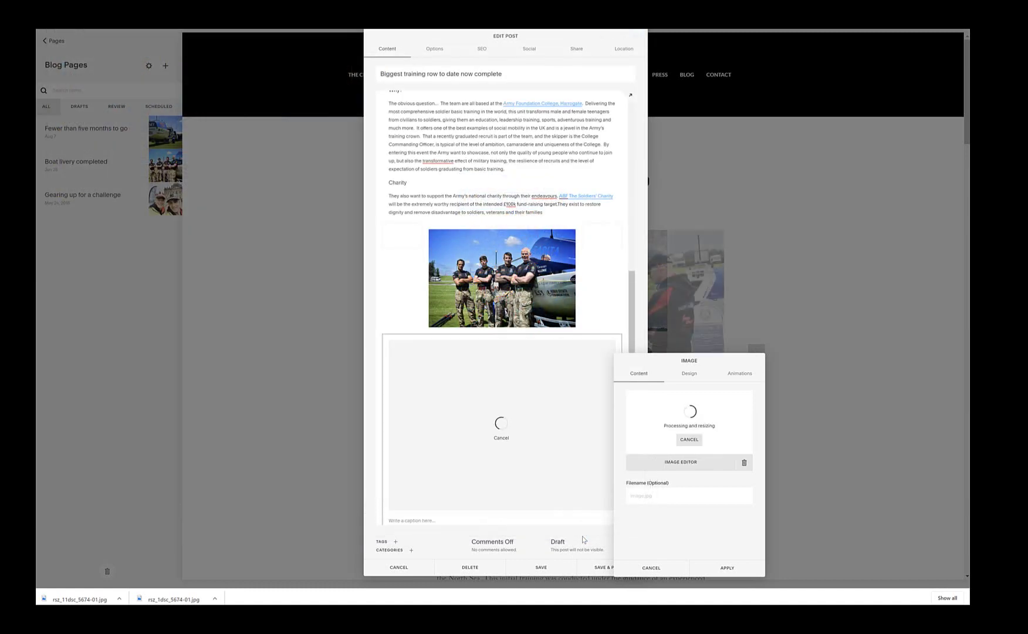
click(724, 567)
scroll(608, 321, down, 4)
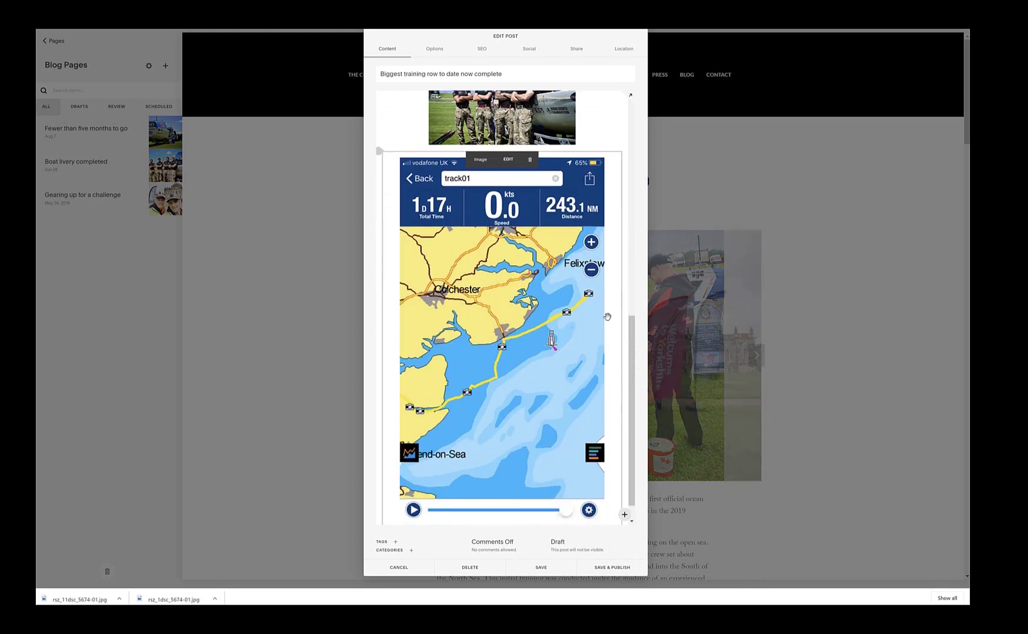
scroll(607, 317, up, 8)
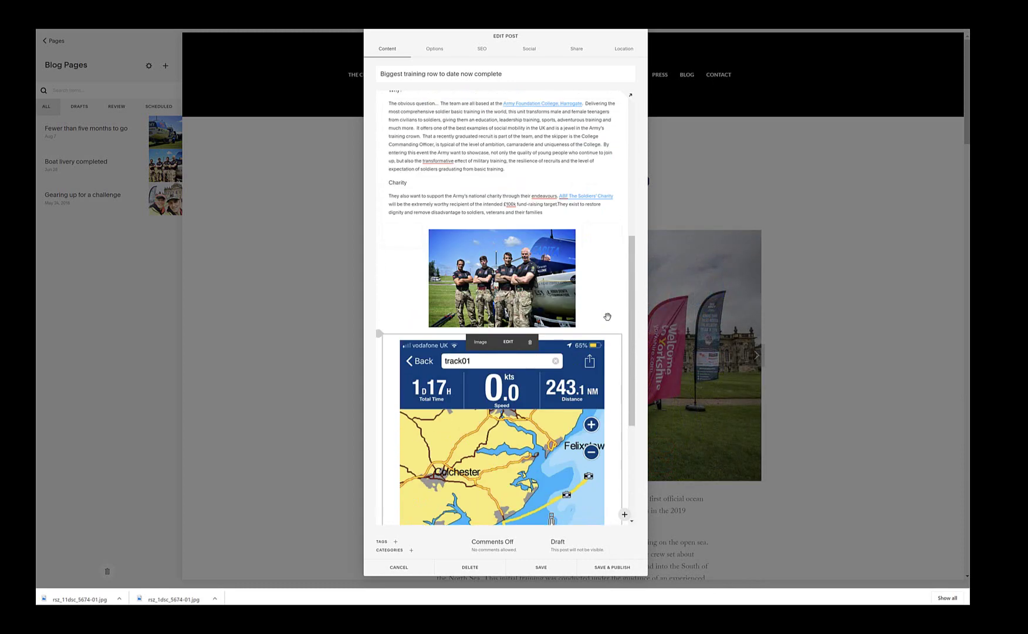
scroll(608, 317, down, 7)
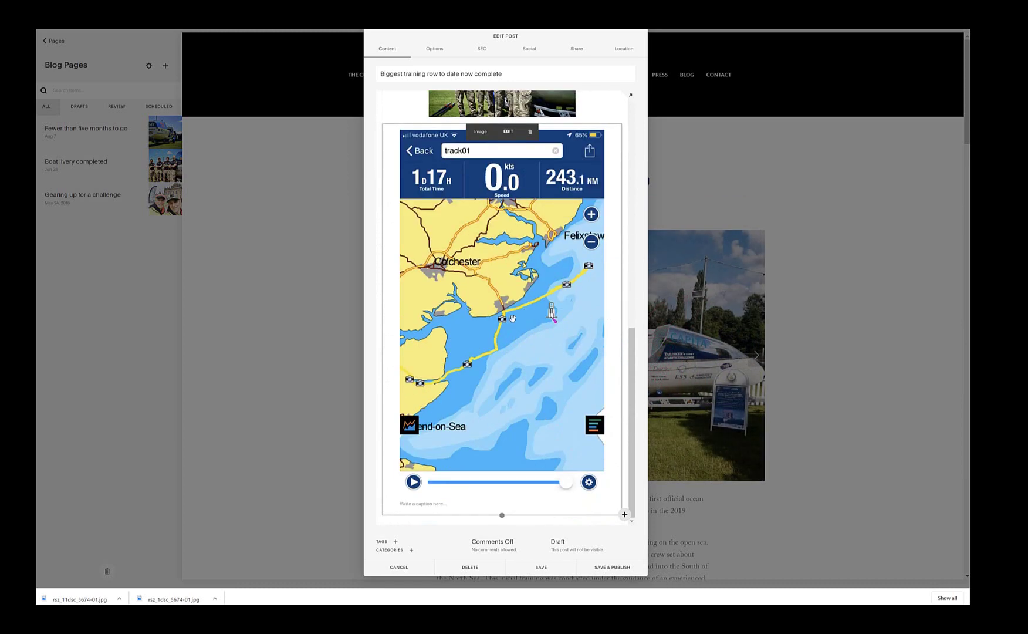
scroll(504, 392, up, 6)
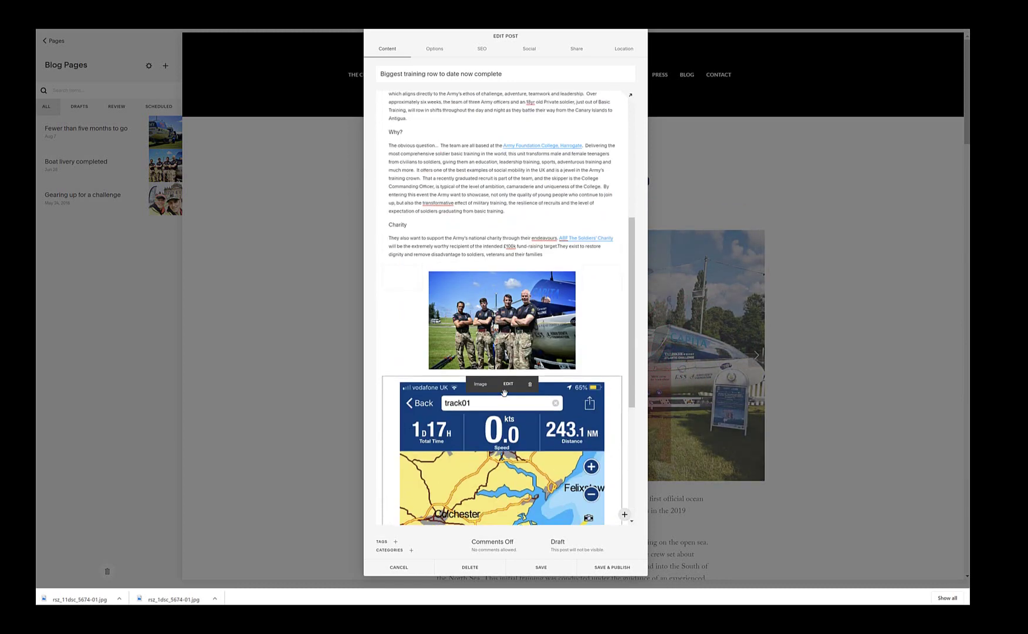
scroll(411, 234, down, 1)
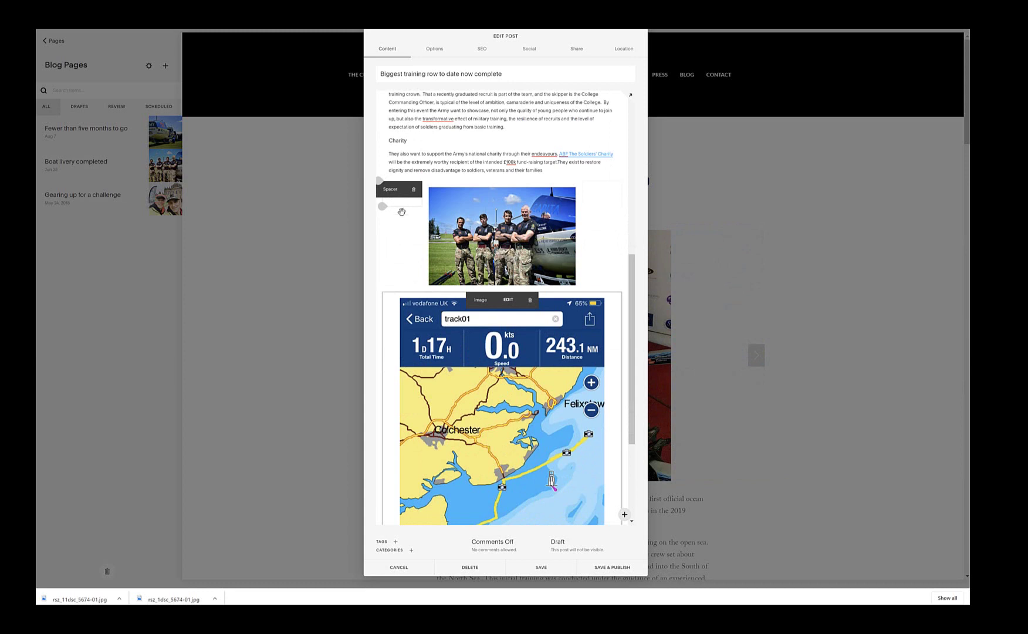
Step: Move the spacer blocks beside the team photo so it spans the full post width
drag(401, 211, 429, 355)
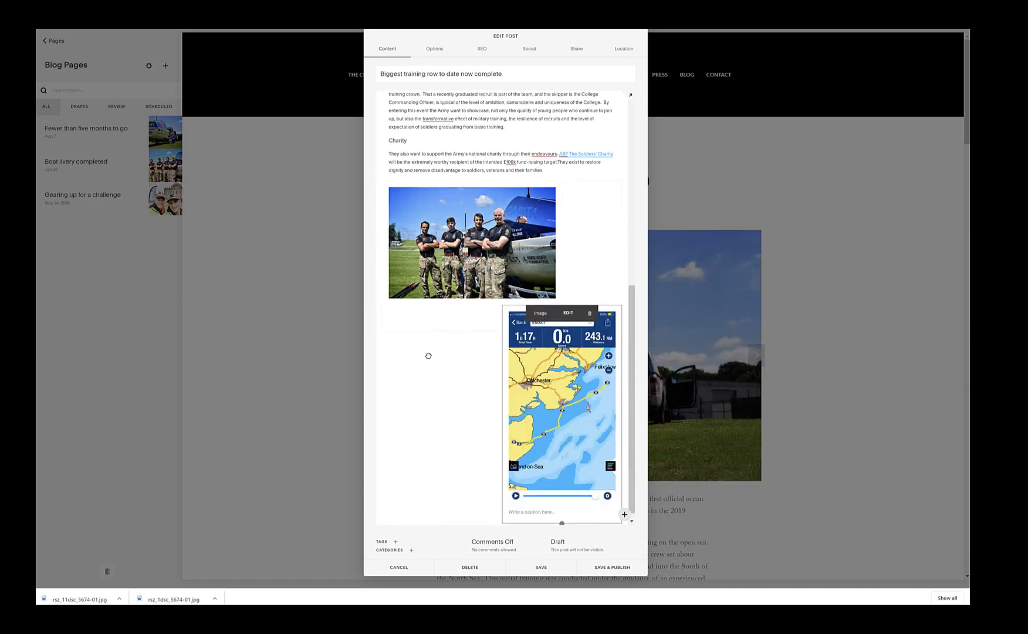
mouse_move(577, 201)
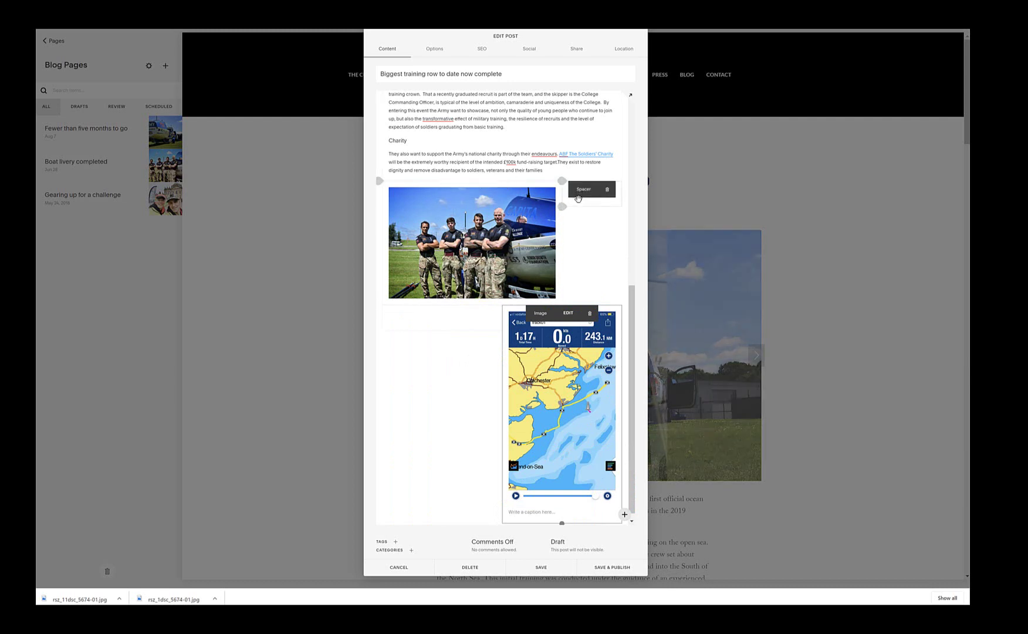
drag(577, 202, 600, 349)
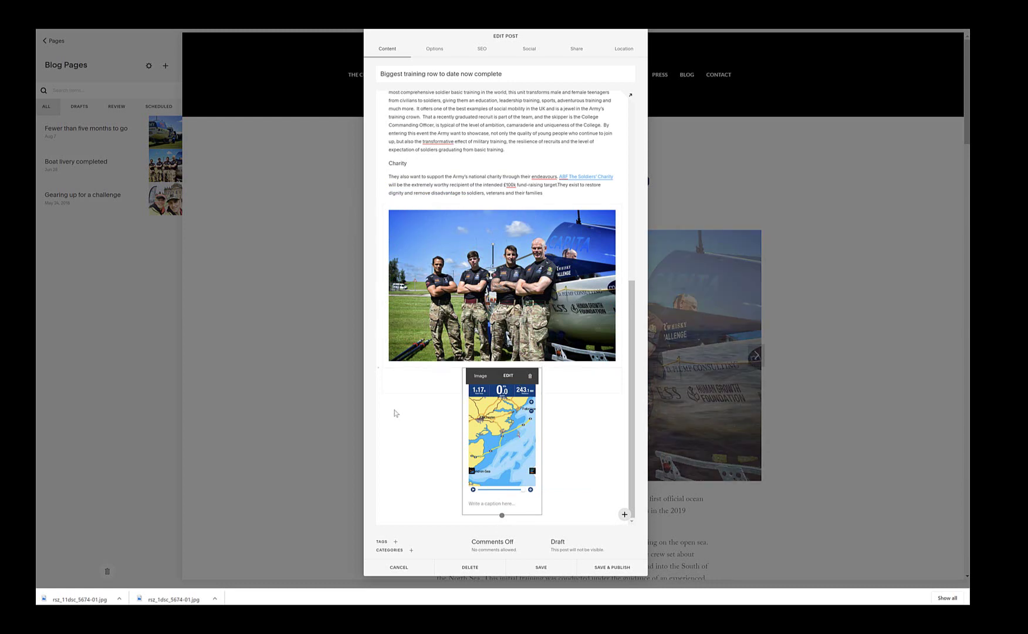
Step: Narrow the map image and centre it beneath the team photo
drag(461, 380, 408, 380)
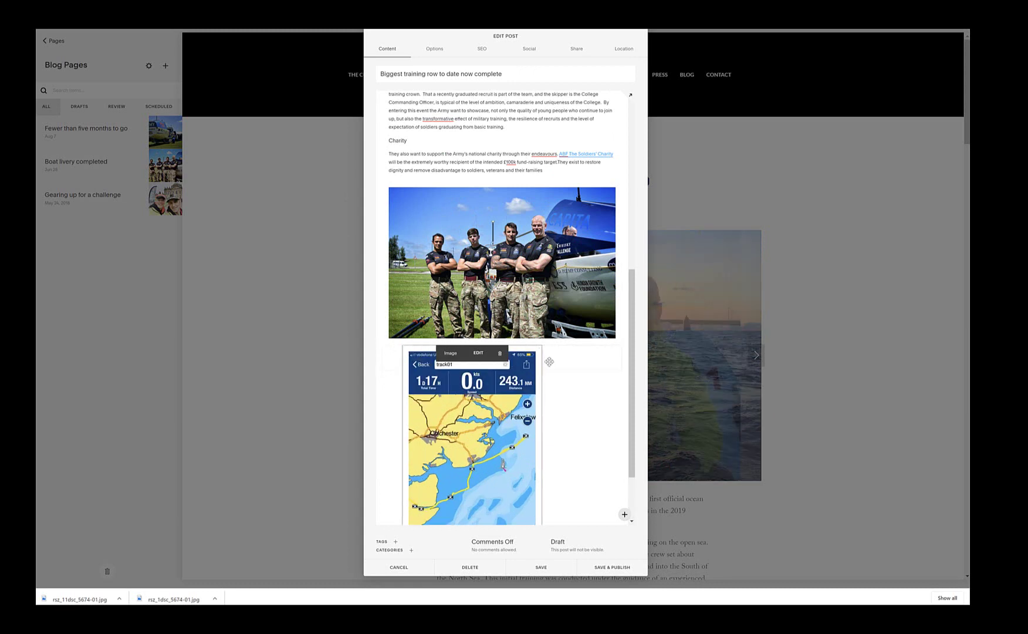
drag(542, 364, 596, 365)
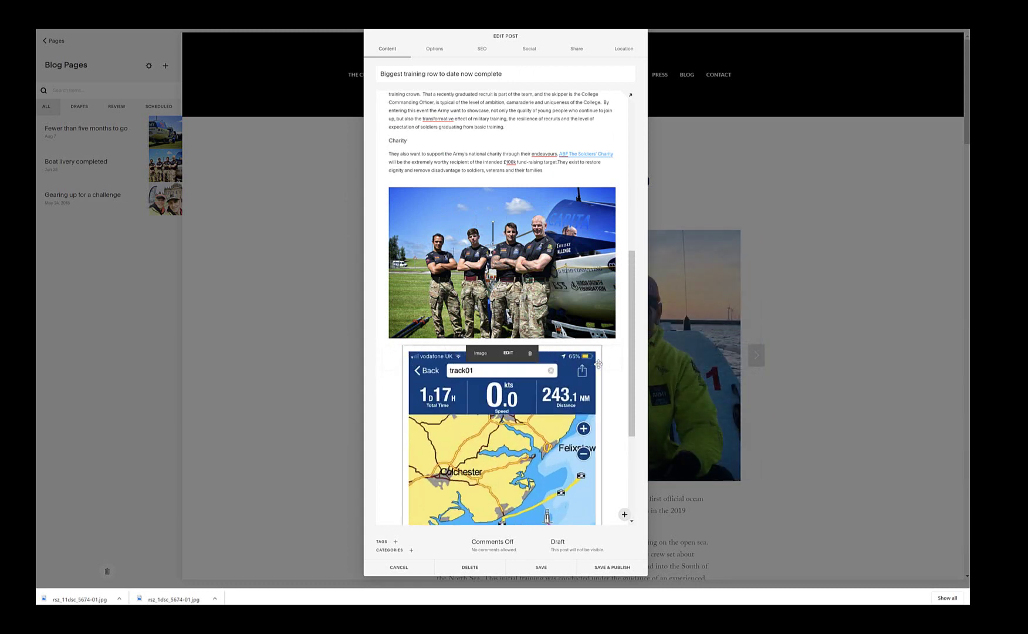
scroll(614, 437, down, 3)
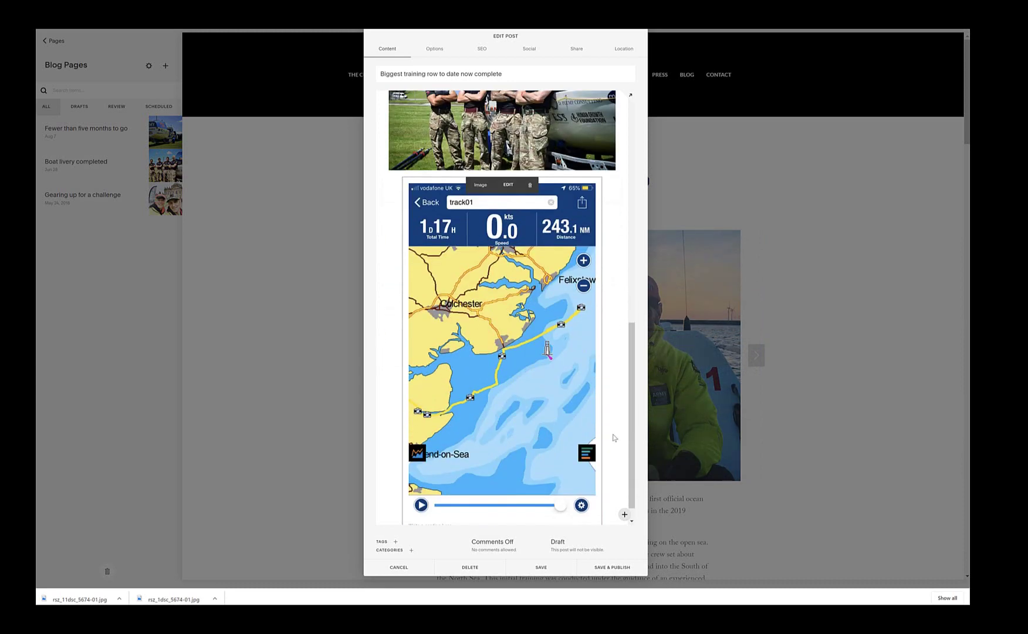
drag(402, 169, 422, 170)
scroll(611, 176, up, 1)
drag(602, 203, 562, 204)
scroll(416, 258, up, 2)
drag(422, 274, 437, 278)
scroll(437, 278, up, 1)
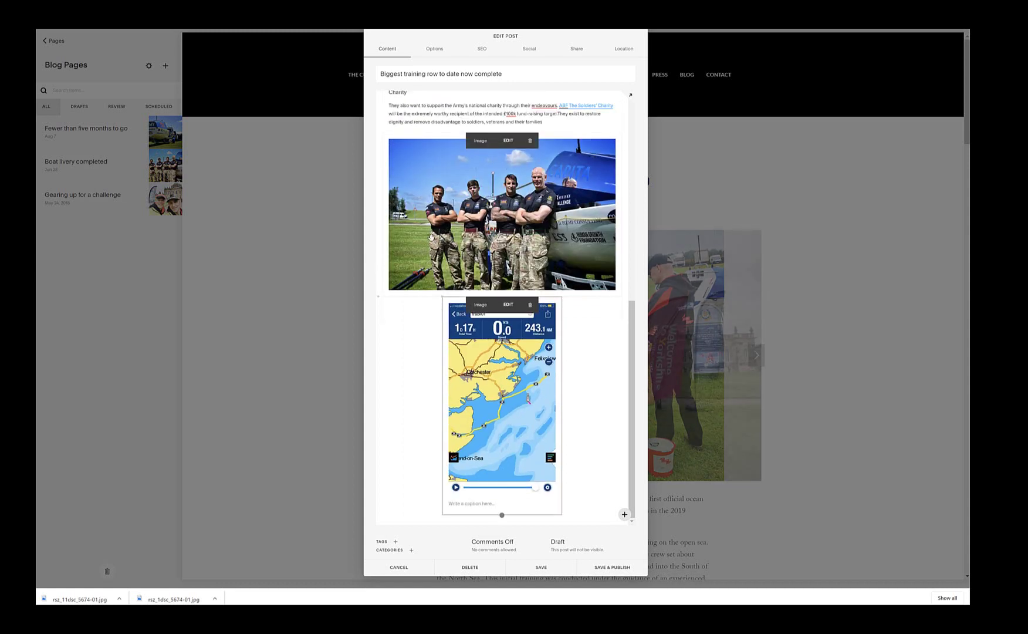
mouse_move(380, 296)
mouse_down()
mouse_move(387, 340)
mouse_move(379, 298)
mouse_up()
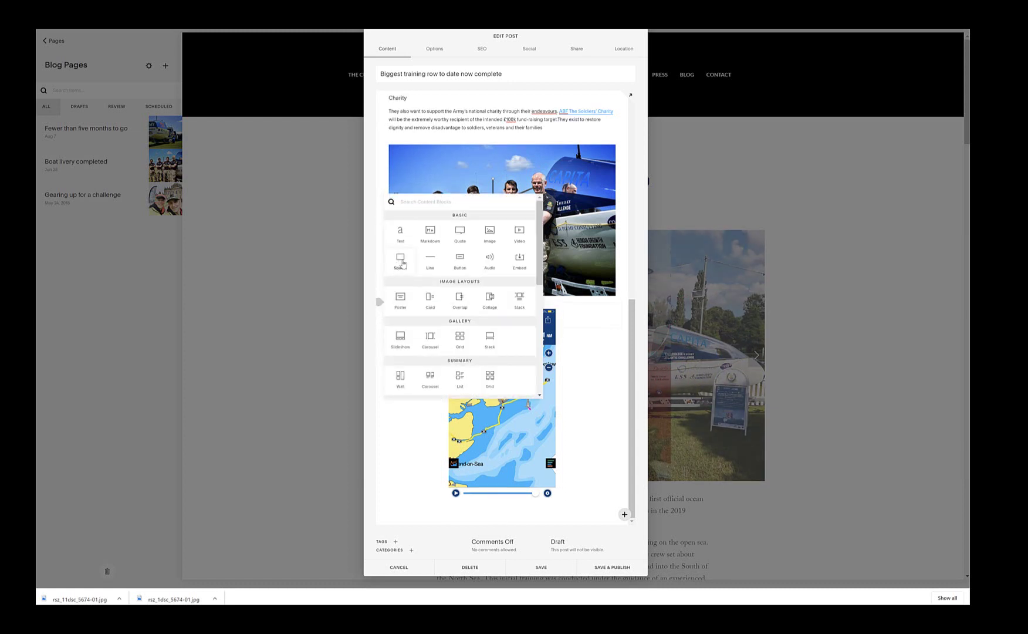
Step: Add spacer blocks between the photo and map, deleting the extra one and adjusting the other's height
click(401, 261)
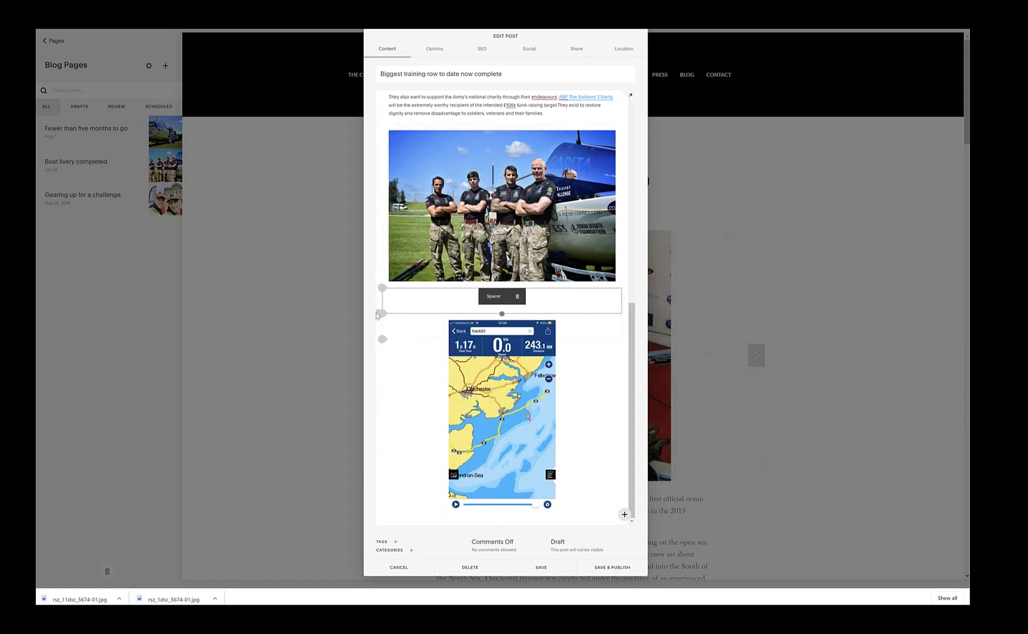
drag(377, 314, 379, 322)
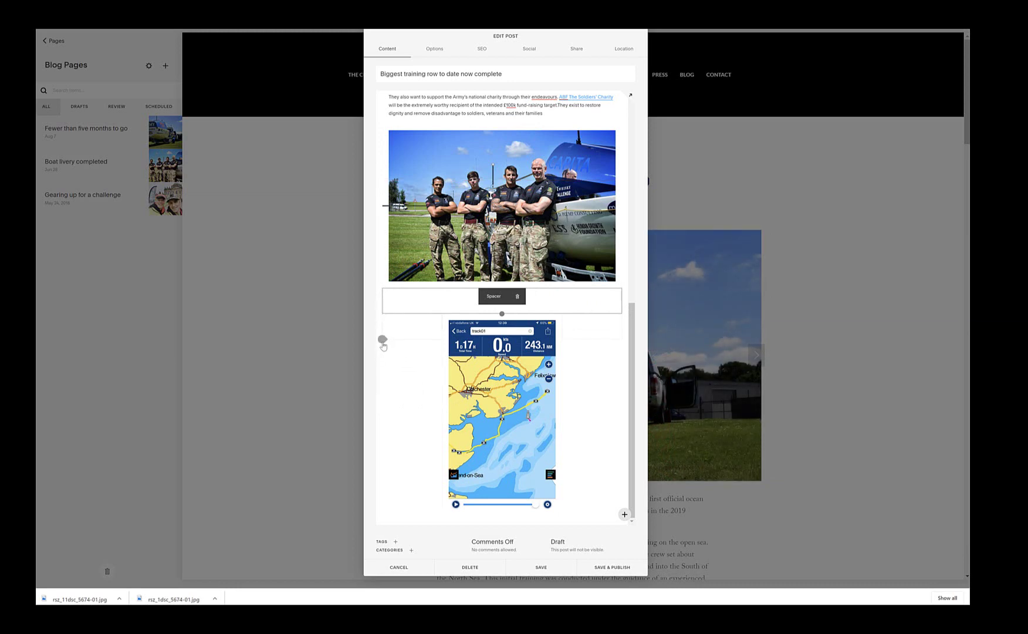
click(382, 338)
click(405, 305)
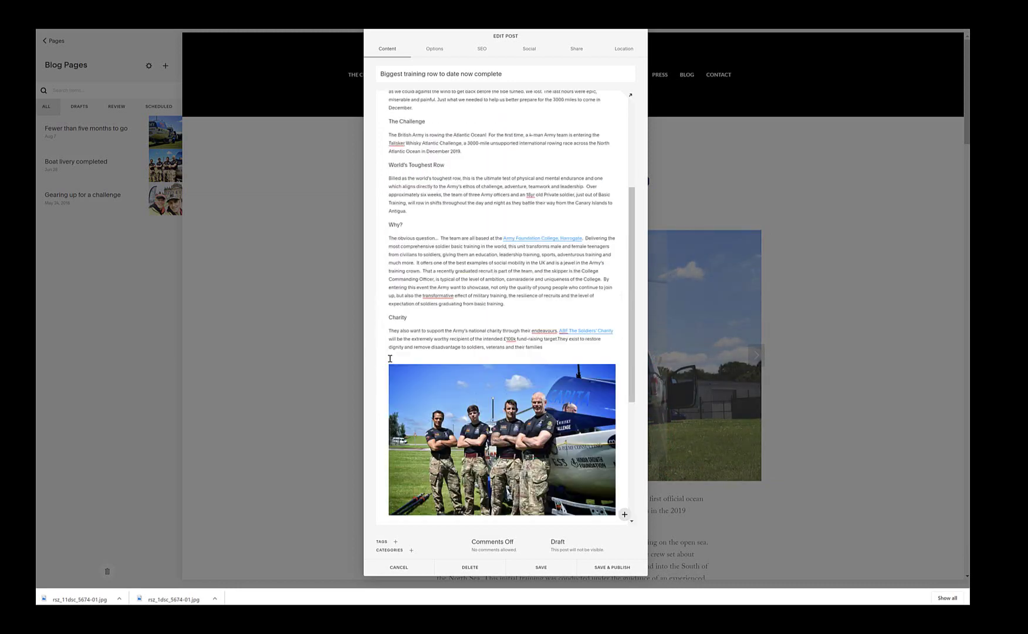
scroll(421, 360, down, 3)
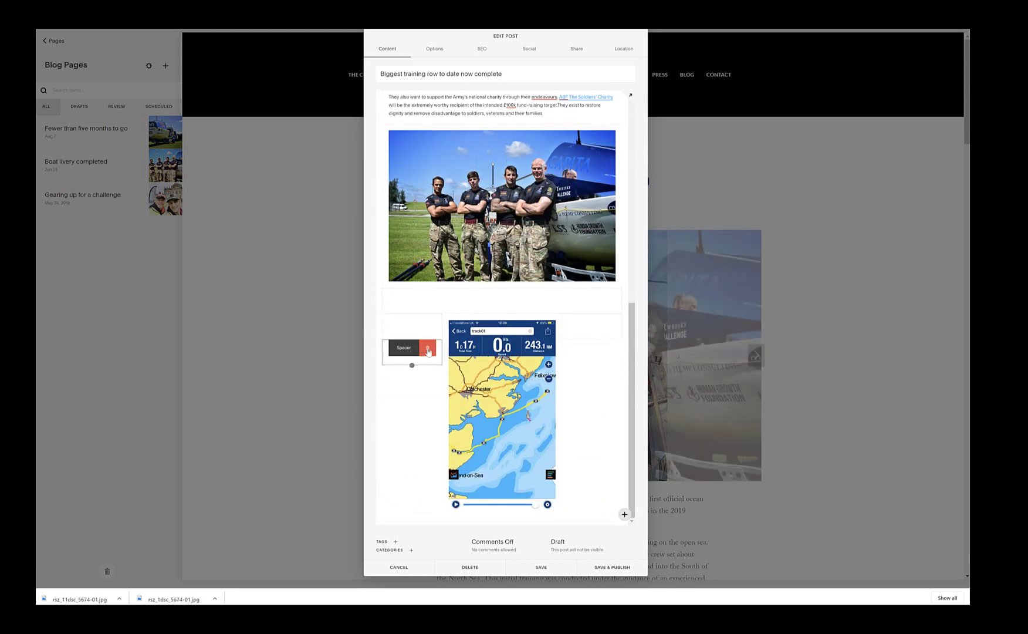
click(428, 351)
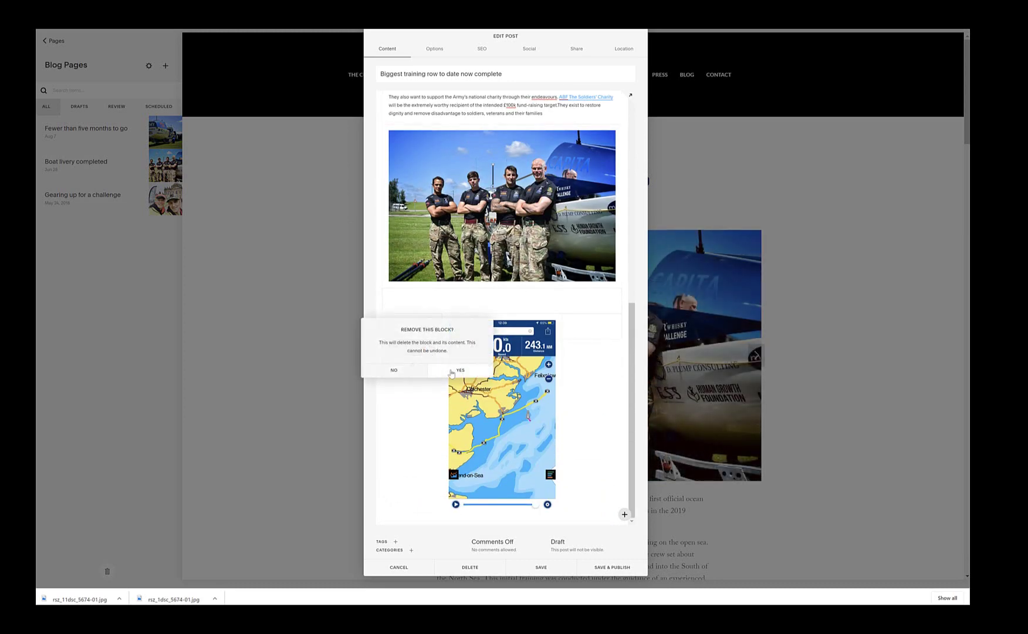
click(476, 371)
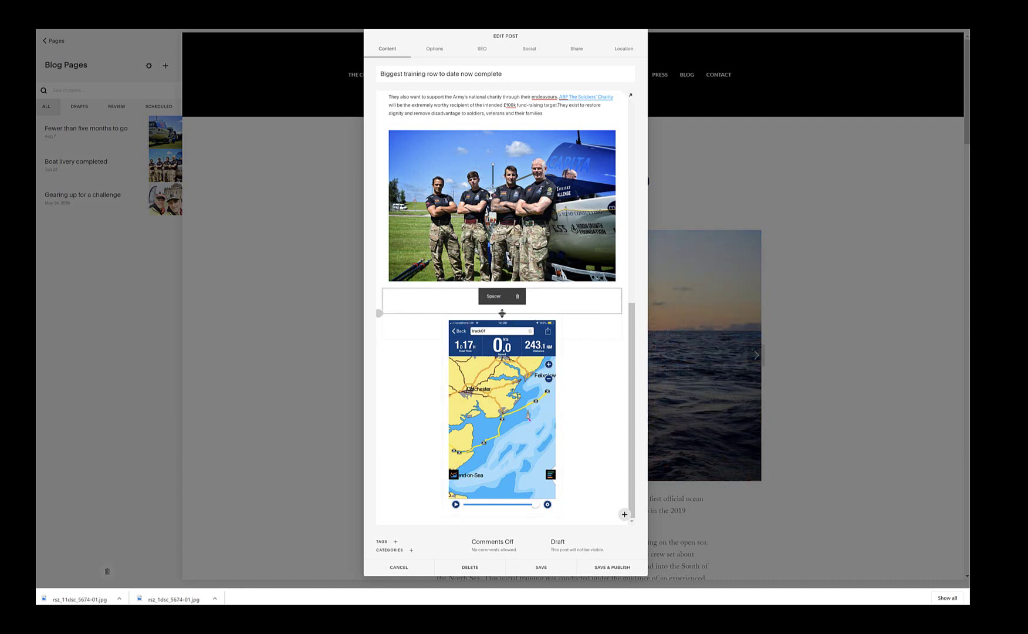
mouse_move(502, 313)
mouse_down()
mouse_move(502, 373)
mouse_move(491, 319)
mouse_move(501, 313)
mouse_up()
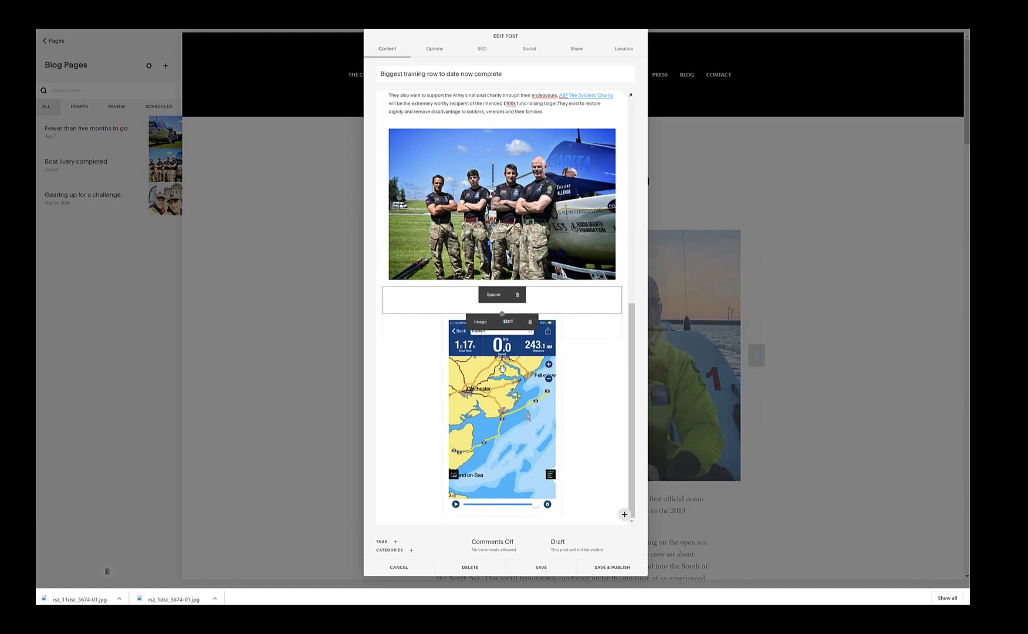
Step: Insert a Line divider above the team photo and delete the remaining spacer block
click(382, 287)
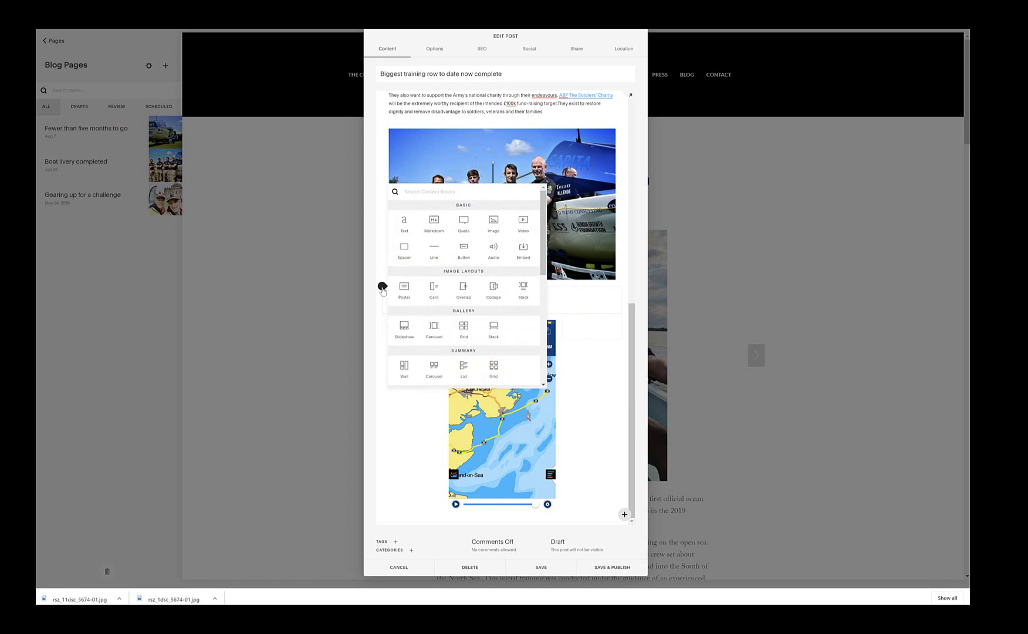
click(433, 249)
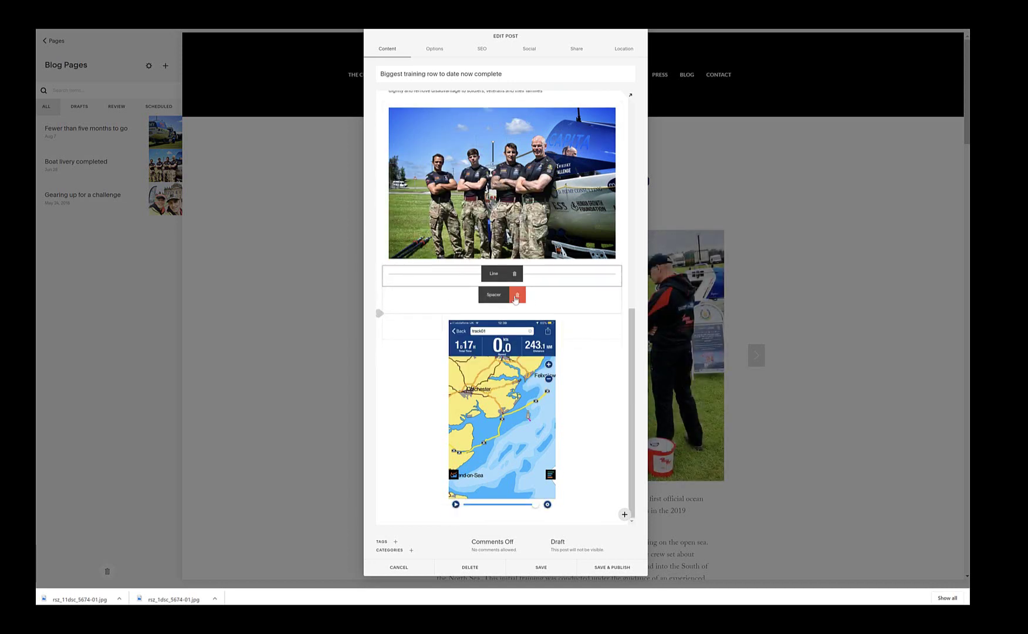
click(517, 294)
click(566, 317)
scroll(577, 374, up, 5)
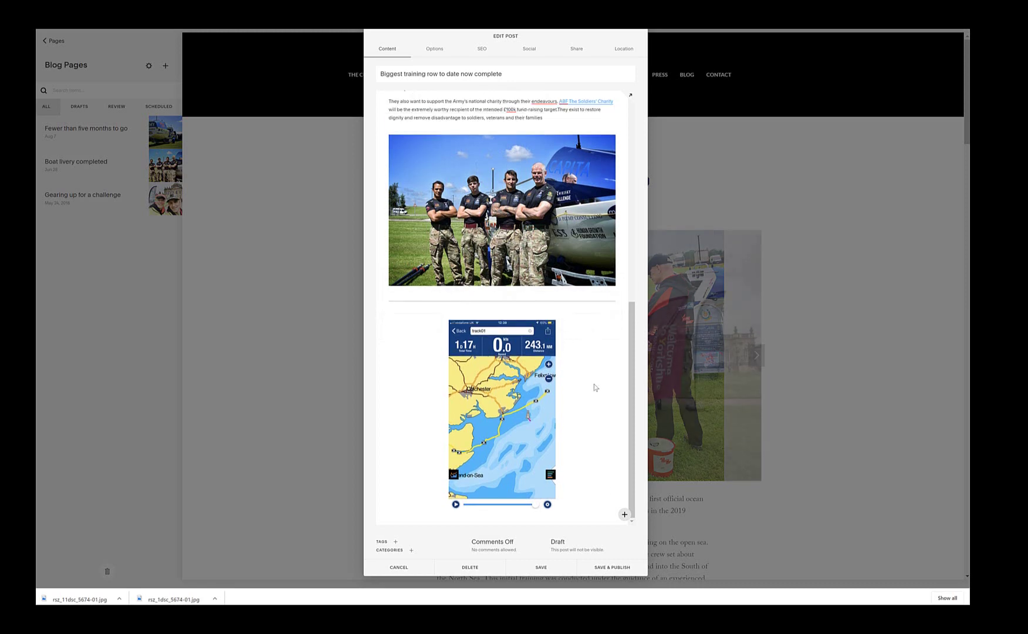
scroll(592, 383, down, 3)
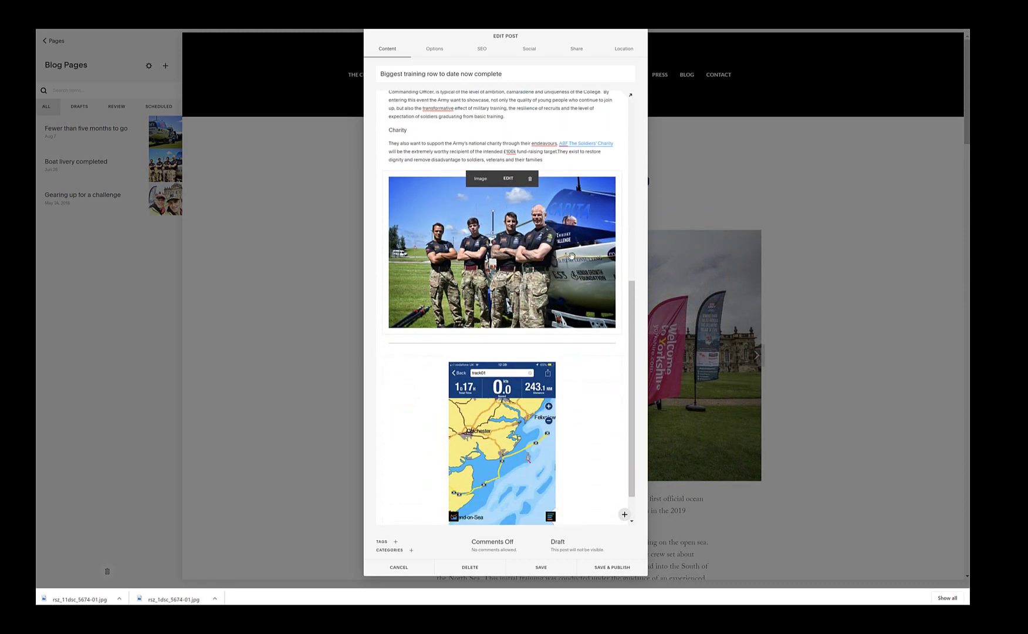
Step: Try a second divider line between the photo and map, then remove it
click(549, 162)
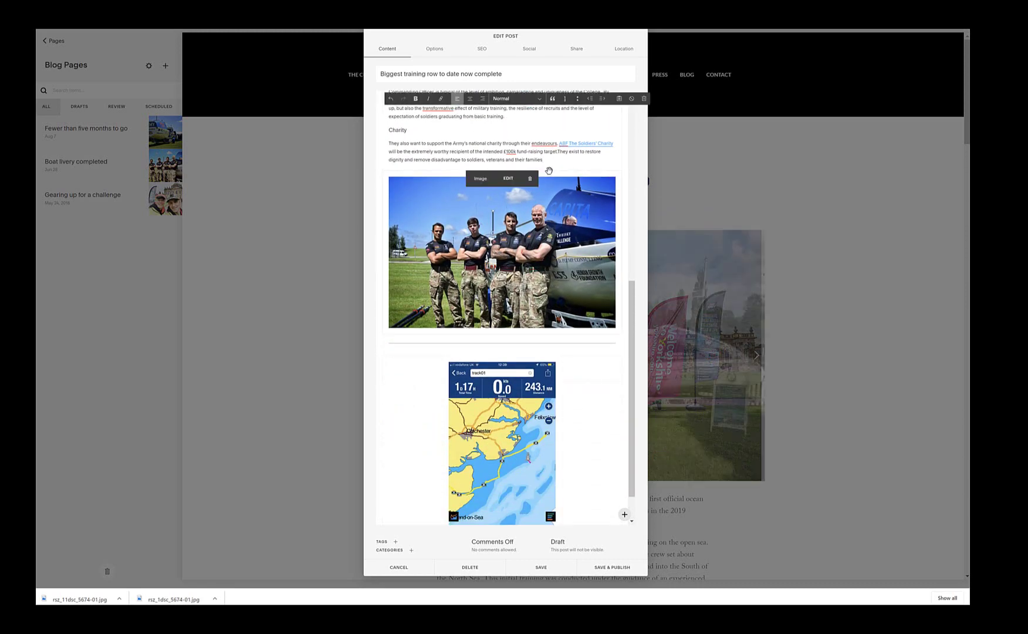
click(382, 171)
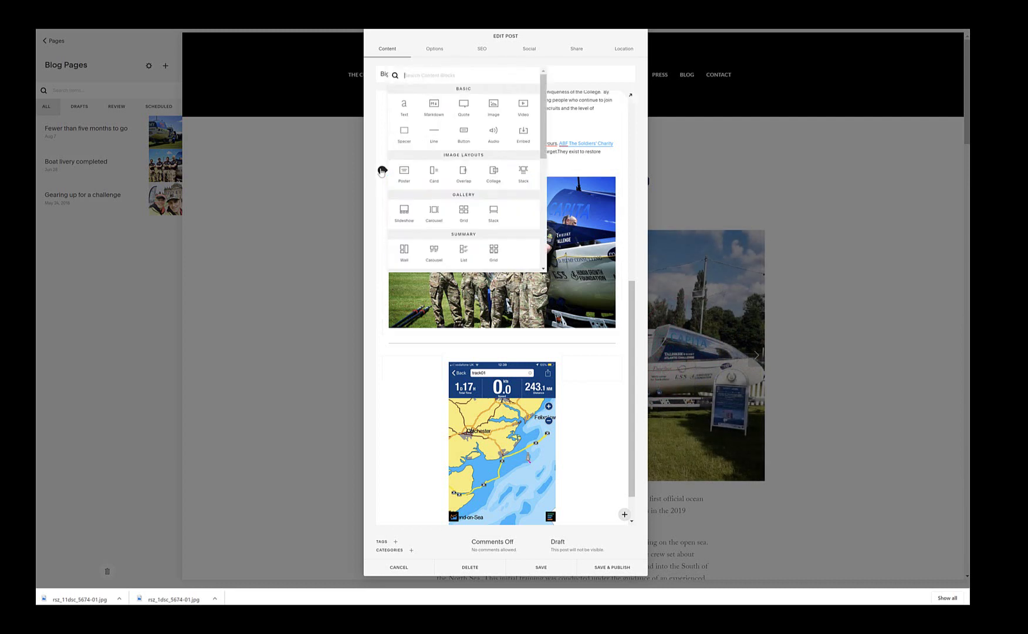
click(433, 136)
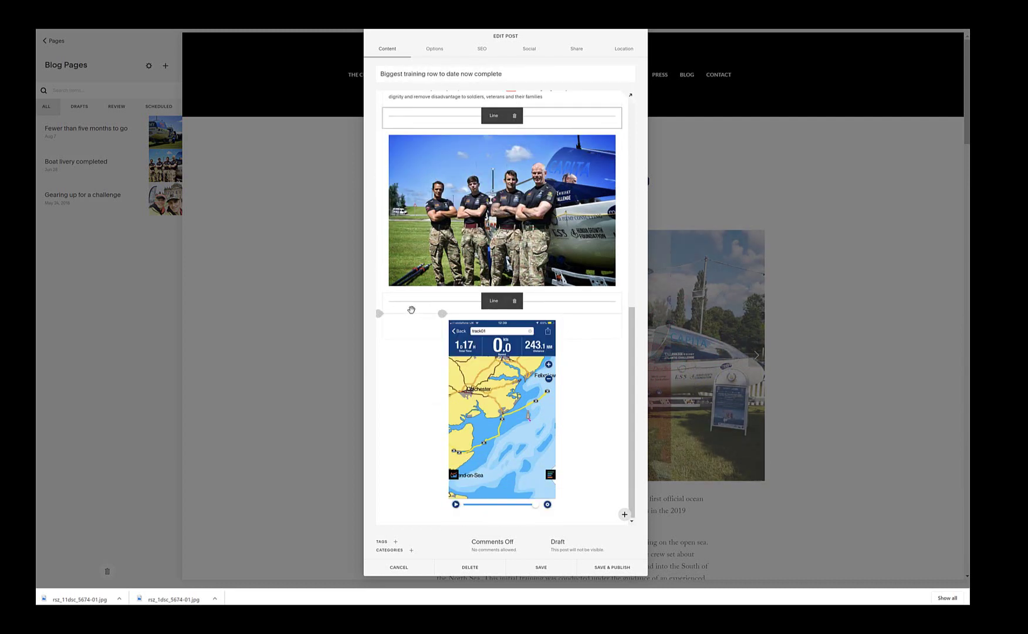
click(515, 301)
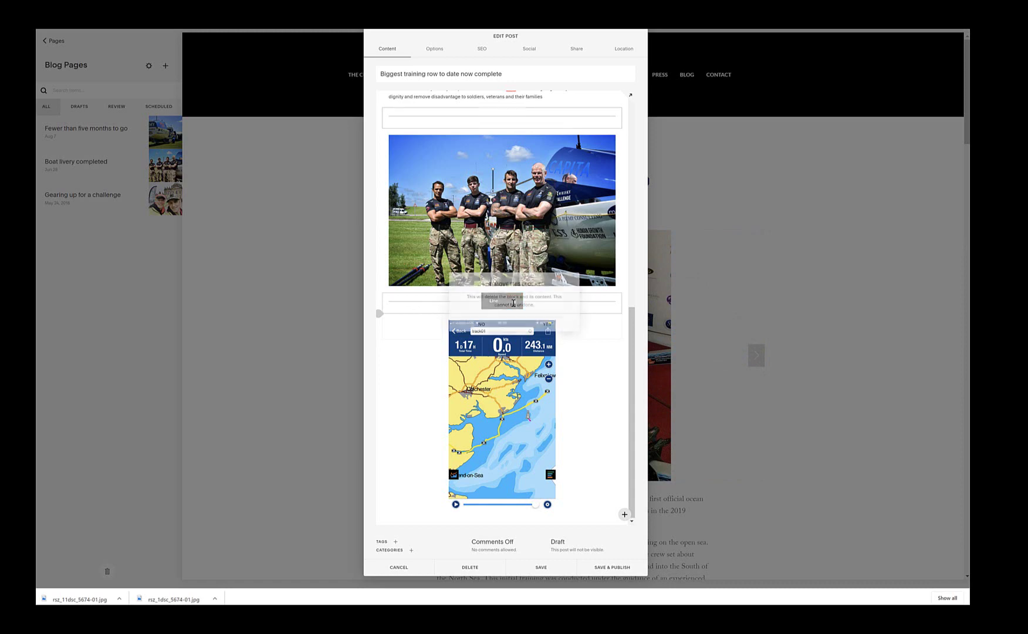
click(545, 324)
scroll(498, 264, up, 5)
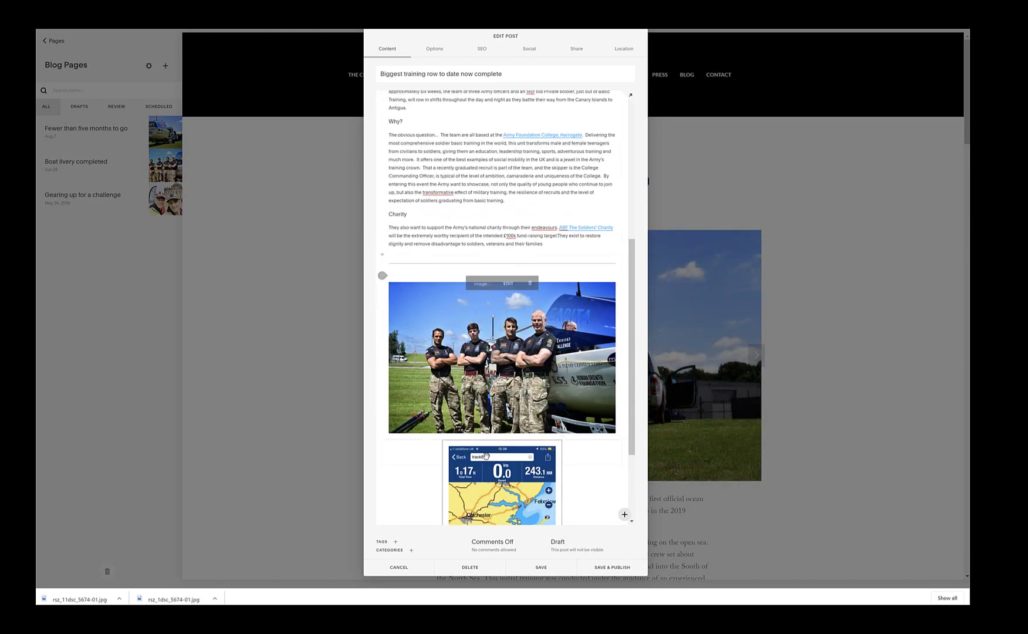
scroll(389, 282, down, 4)
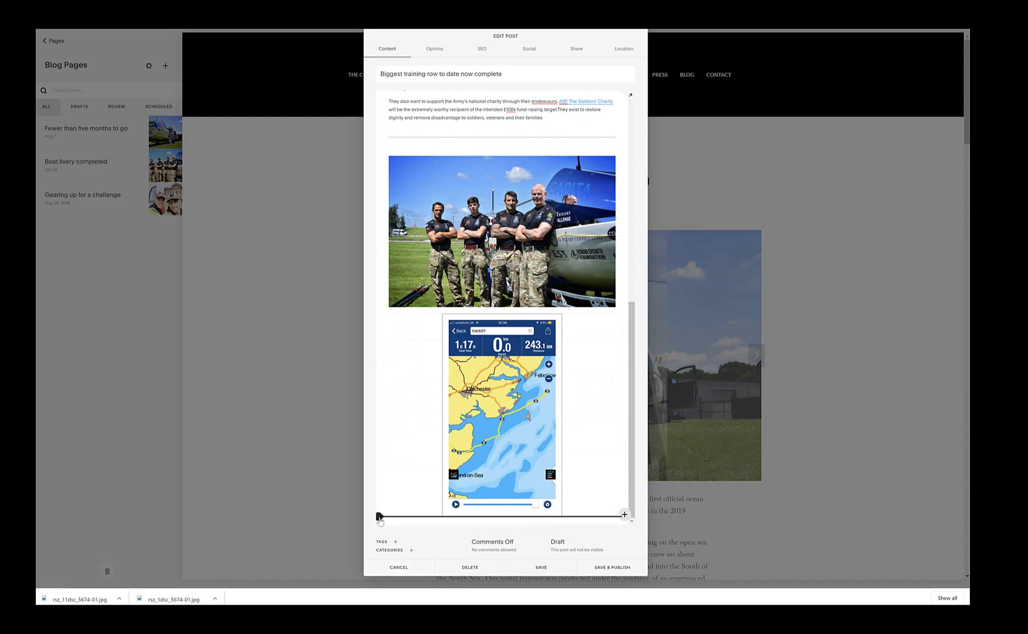
Step: Add a Quote block below the map and copy the Charity paragraph from the Word document
click(379, 516)
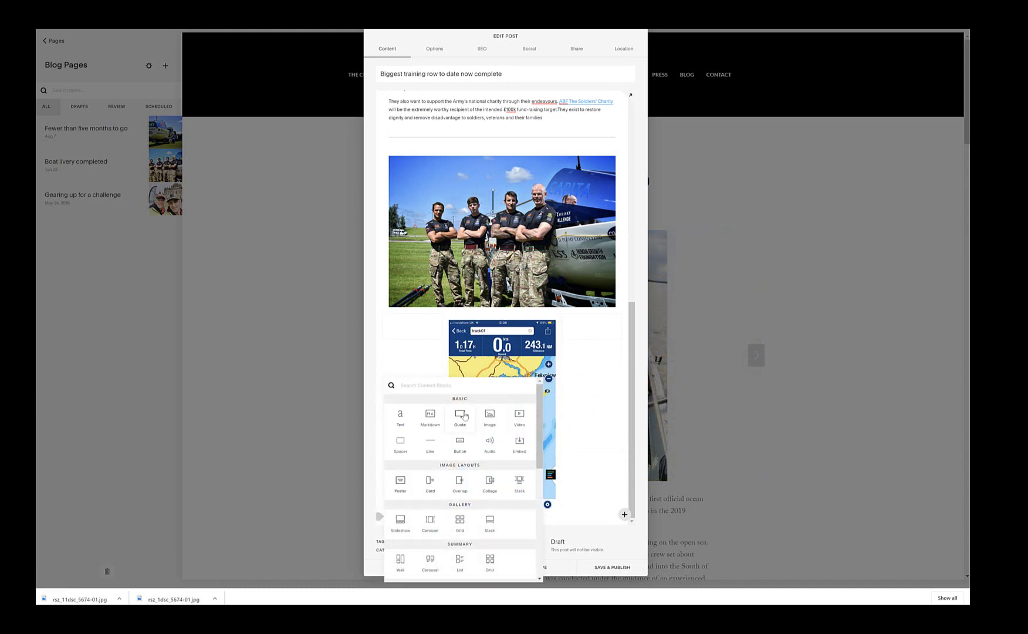
click(460, 416)
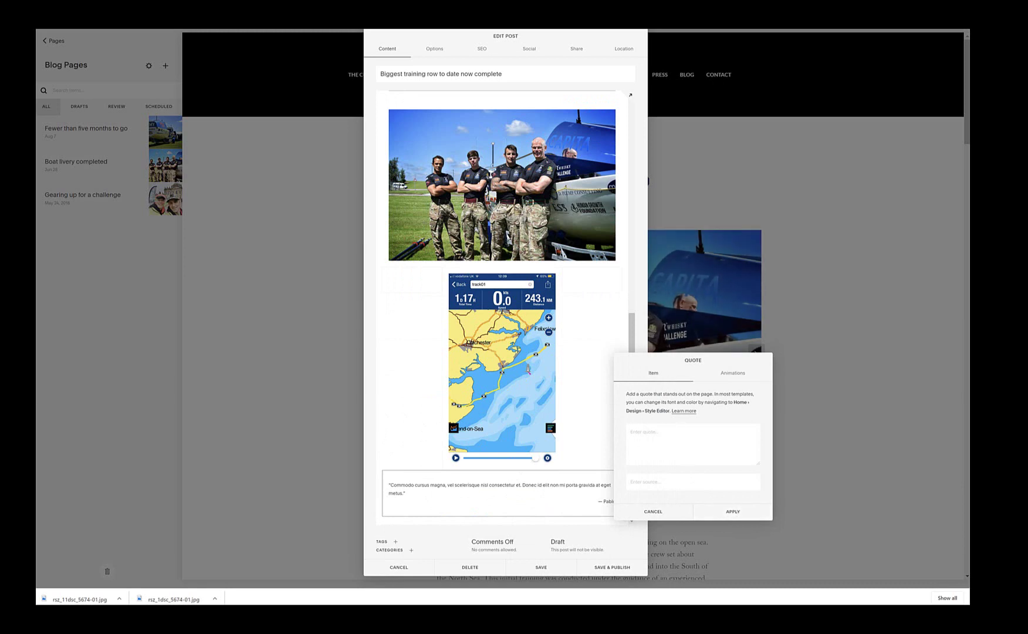
key(alt+Tab)
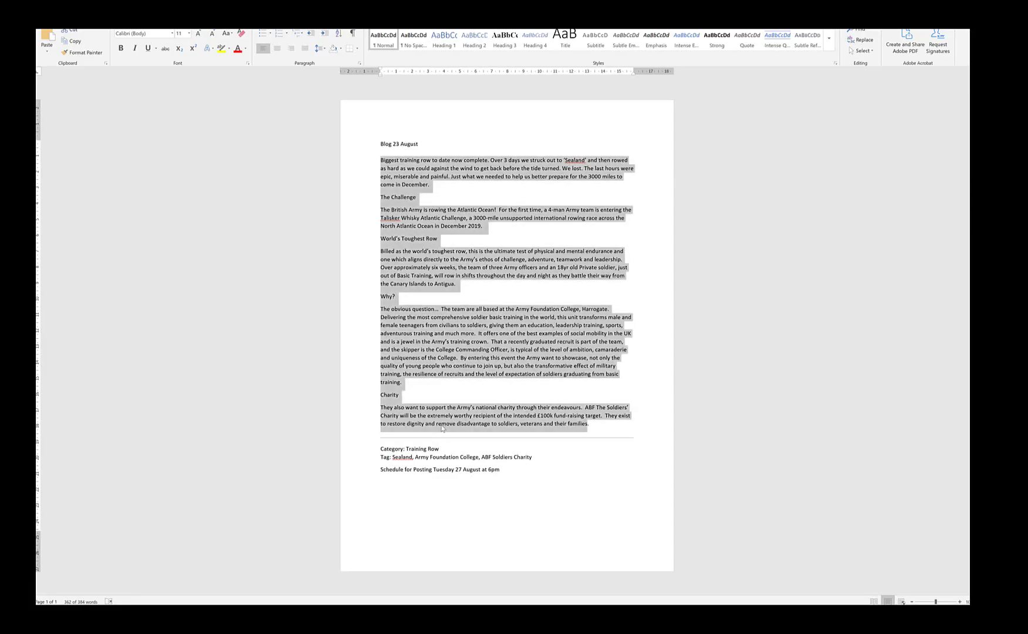
click(442, 426)
triple_click(399, 407)
key(ctrl+c)
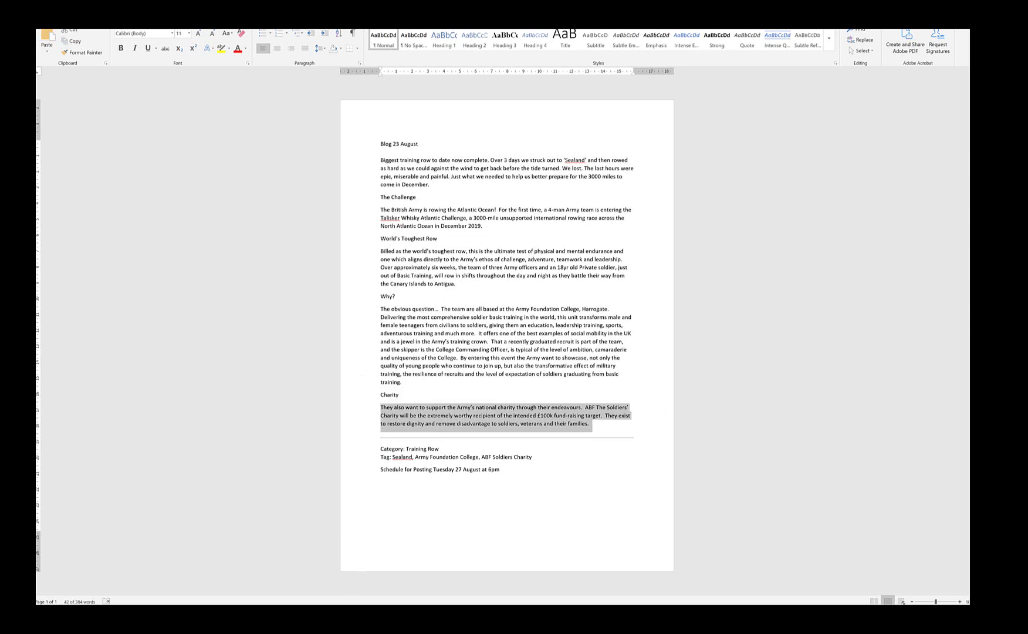
click(332, 572)
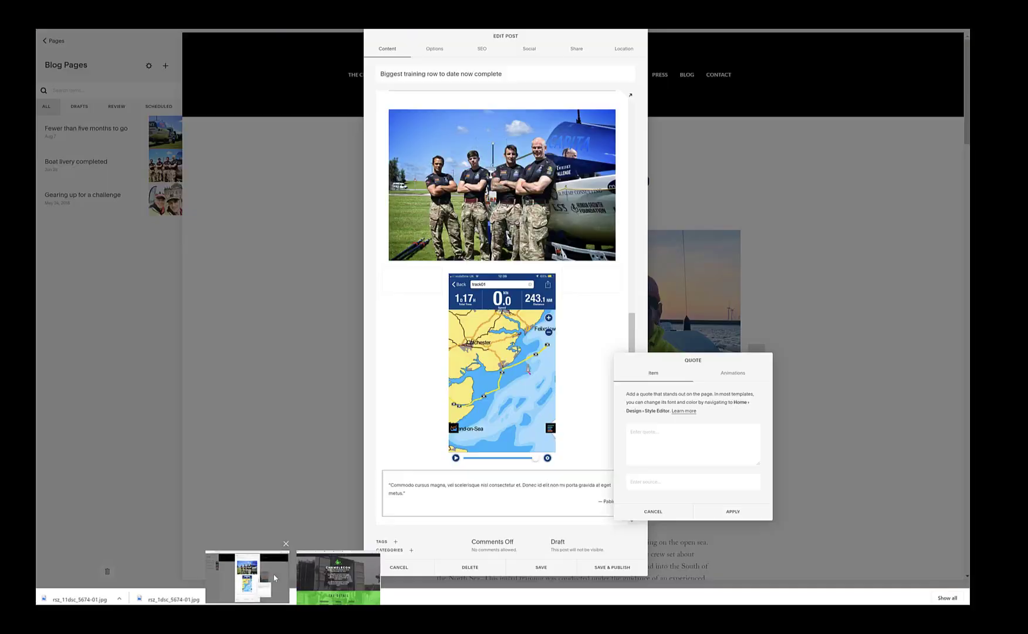
Step: Paste the Charity paragraph as the quote text, enter the source's name, and apply
click(652, 430)
key(ctrl+v)
click(650, 479)
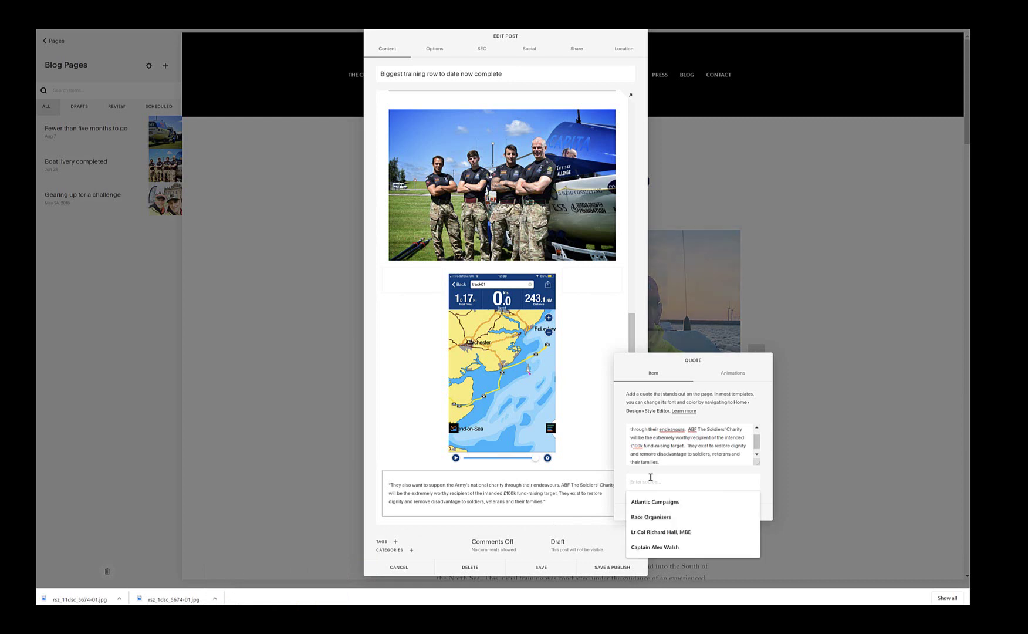
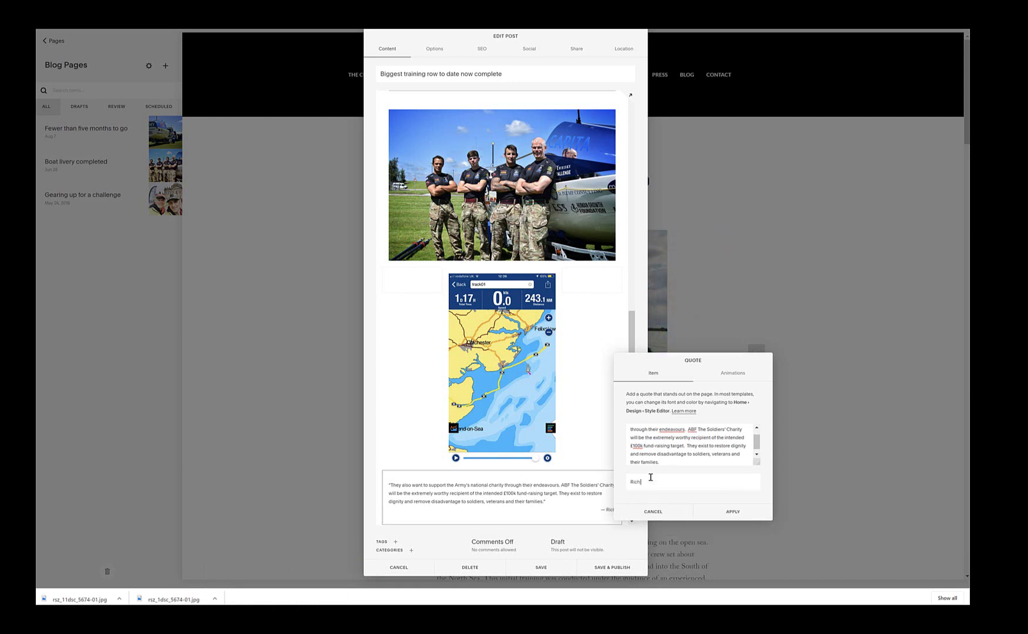
click(738, 511)
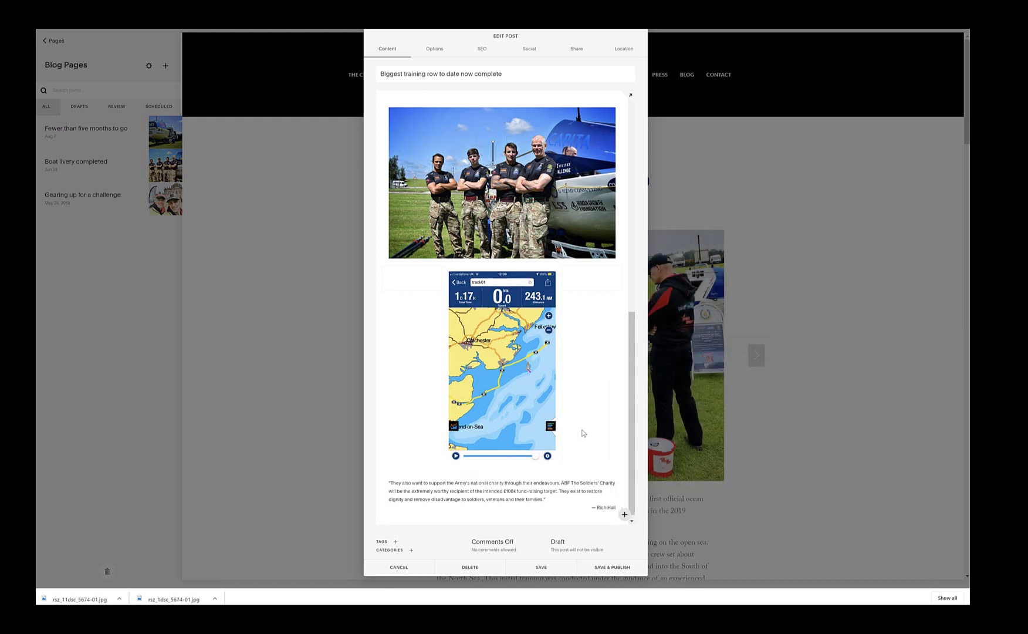
scroll(581, 432, up, 4)
scroll(581, 432, up, 5)
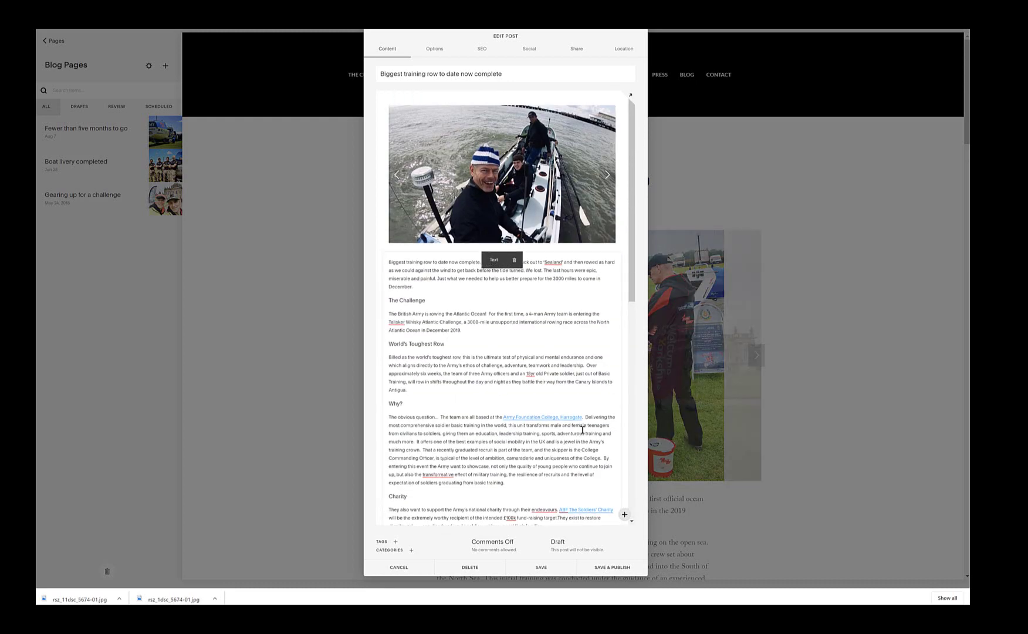
scroll(533, 305, down, 10)
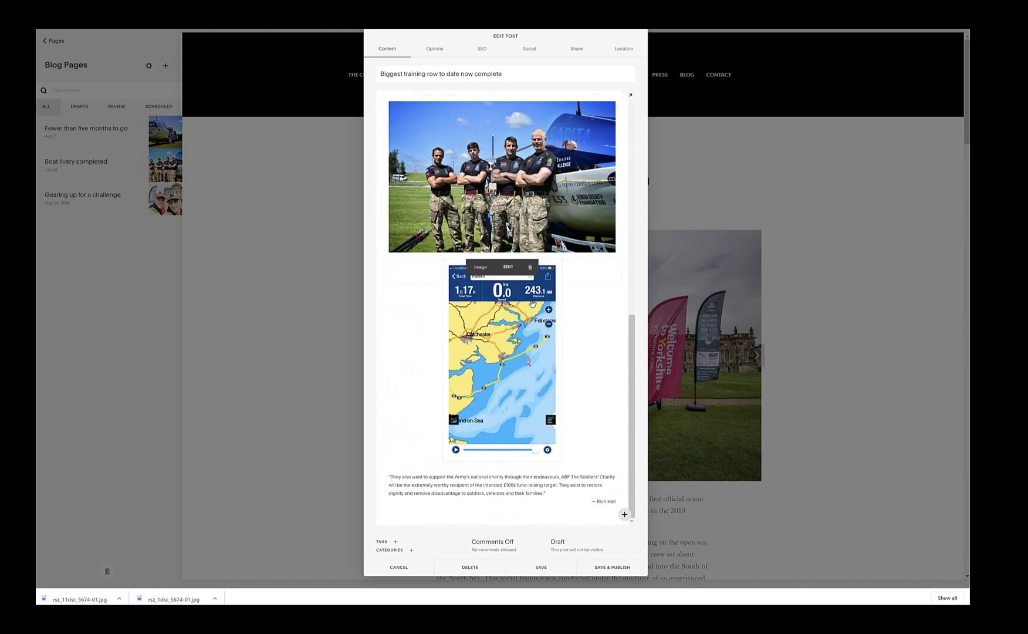
Step: Open the content block list below the quote and browse through its block categories
click(379, 461)
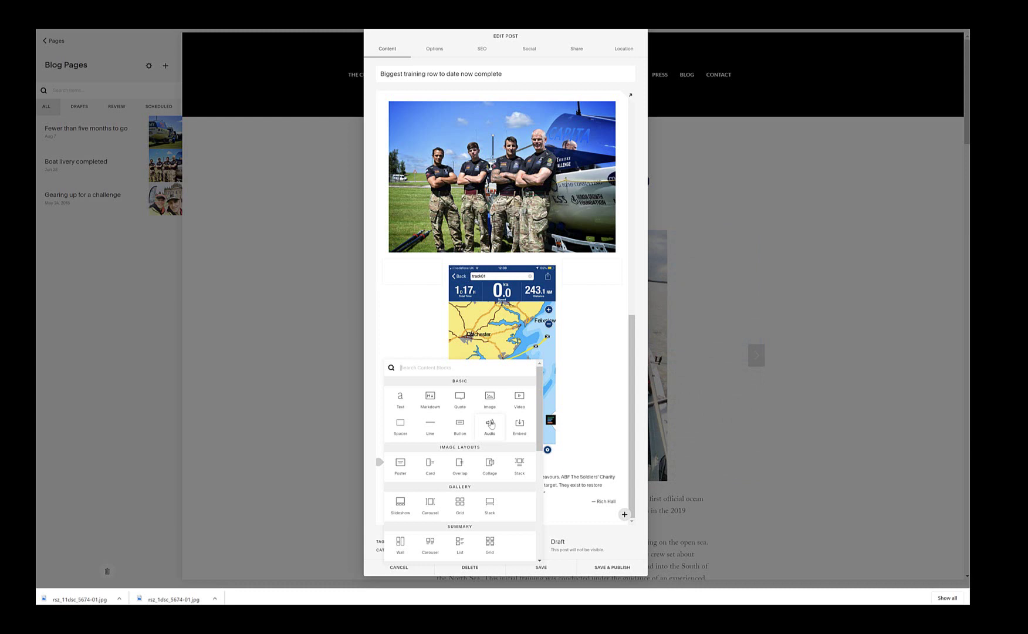
scroll(491, 424, down, 3)
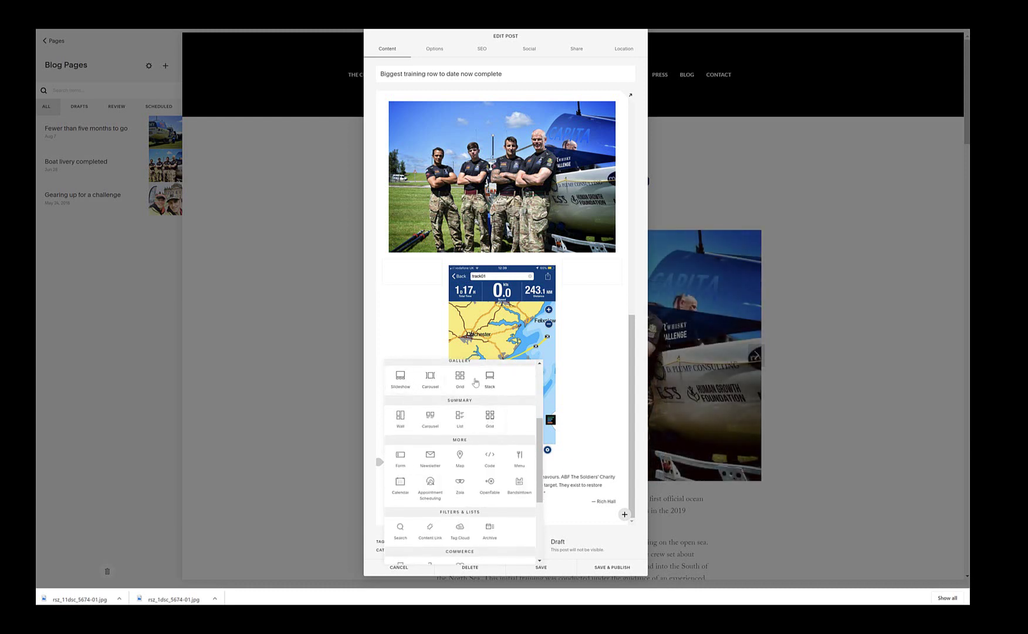
scroll(399, 387, up, 1)
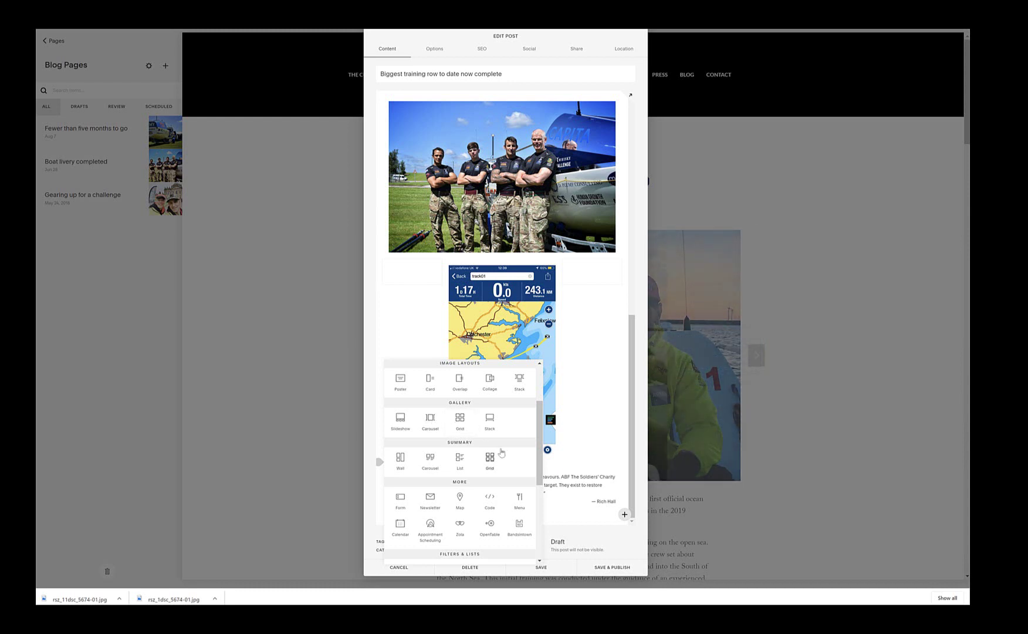
scroll(501, 452, down, 3)
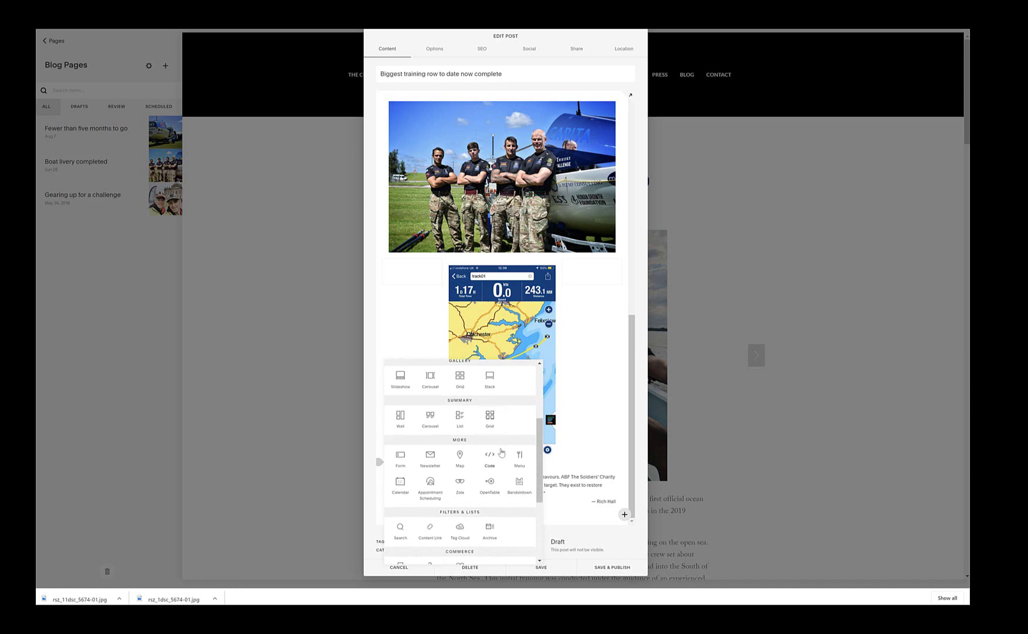
scroll(501, 451, down, 3)
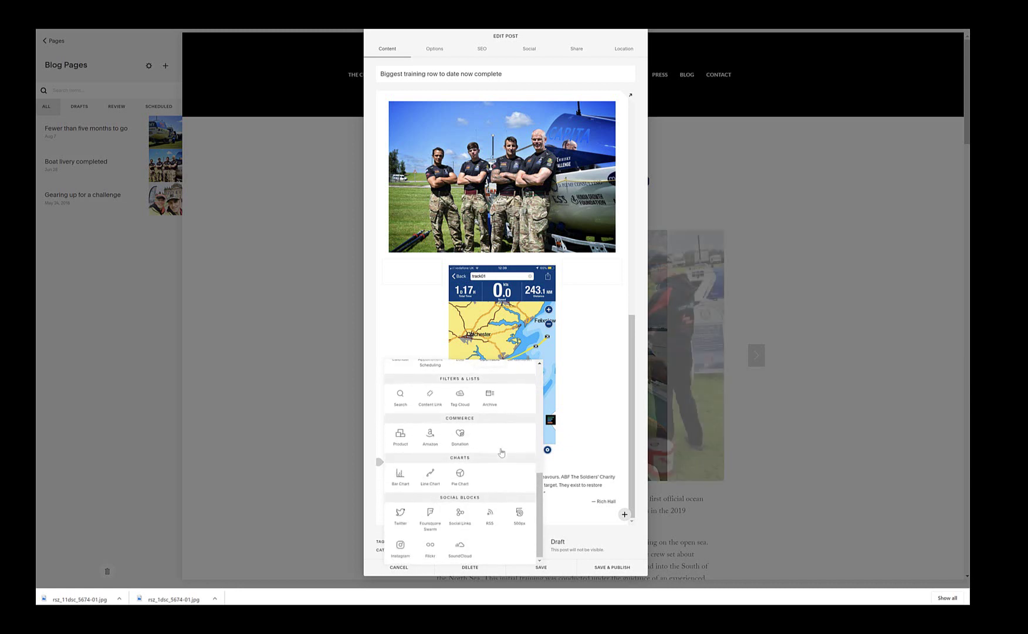
scroll(501, 451, up, 6)
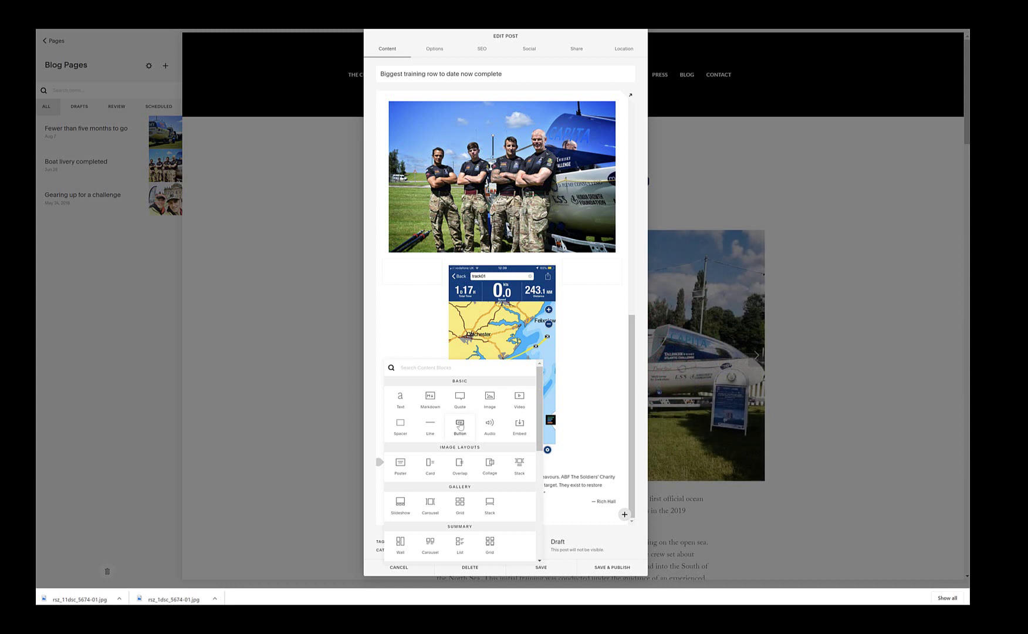
Step: Insert a button block below the quote labelled 'Donate to Force Atlantic'
click(575, 506)
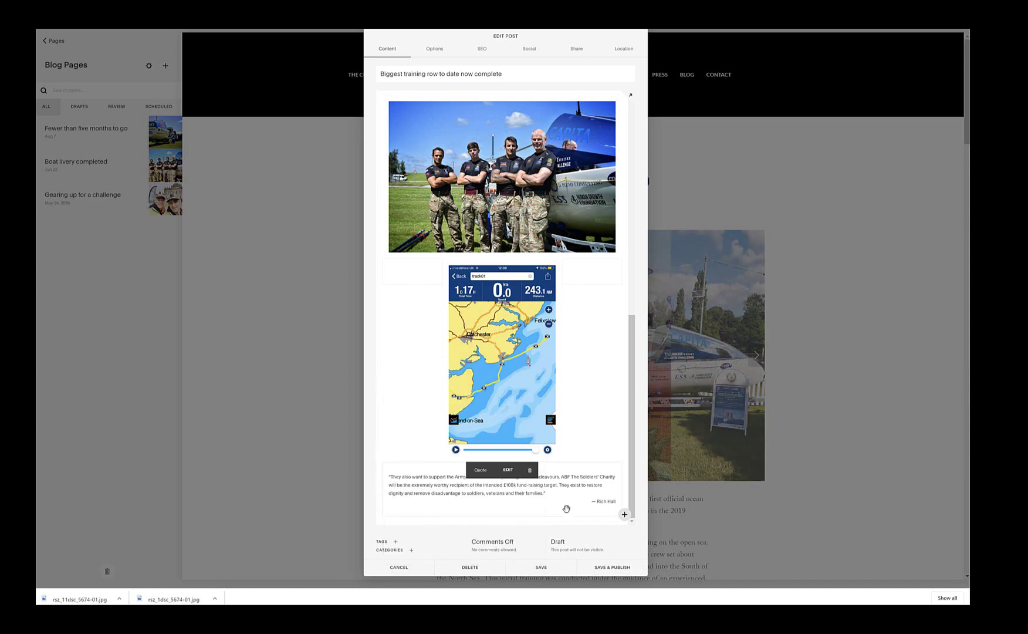
click(382, 516)
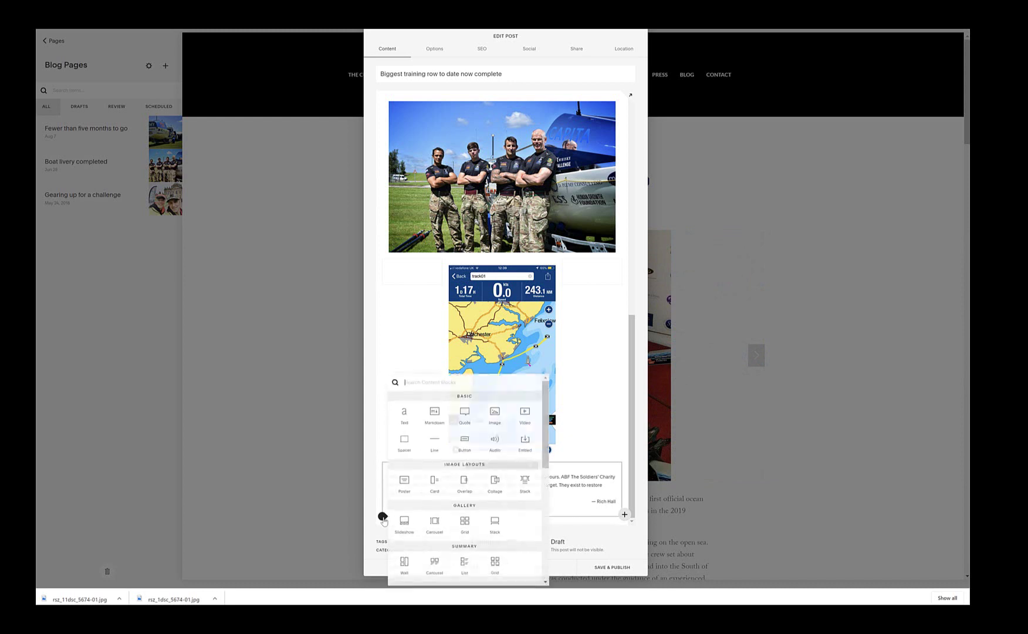
click(463, 441)
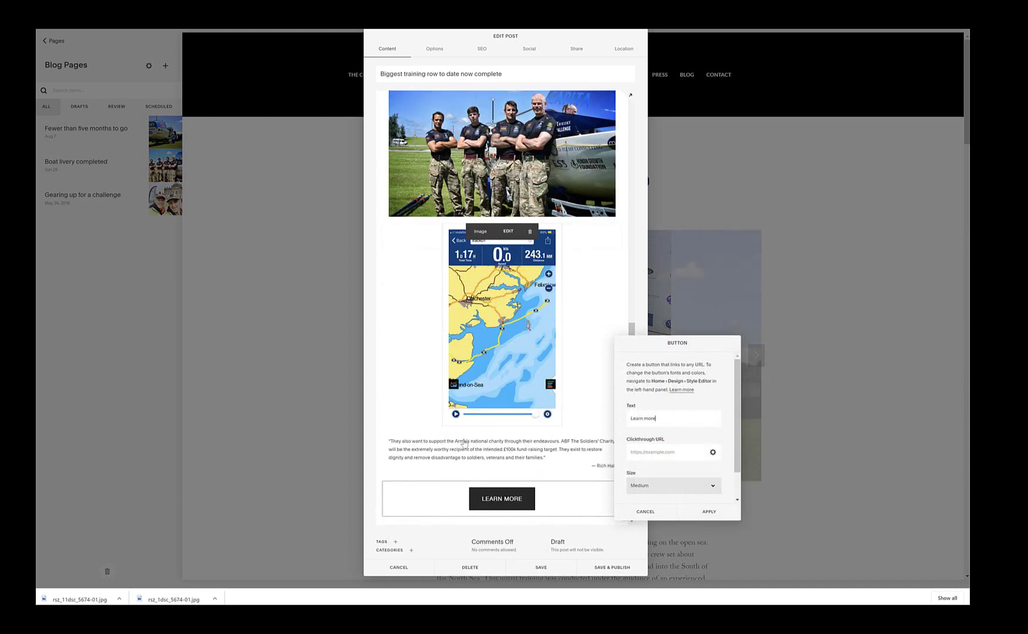
triple_click(660, 418)
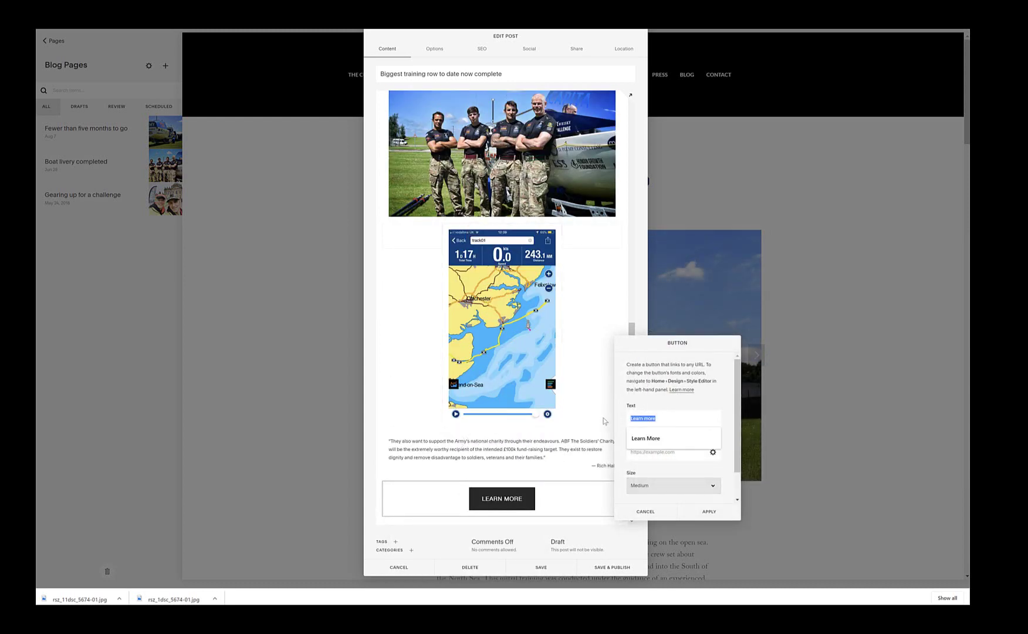
text(Spo)
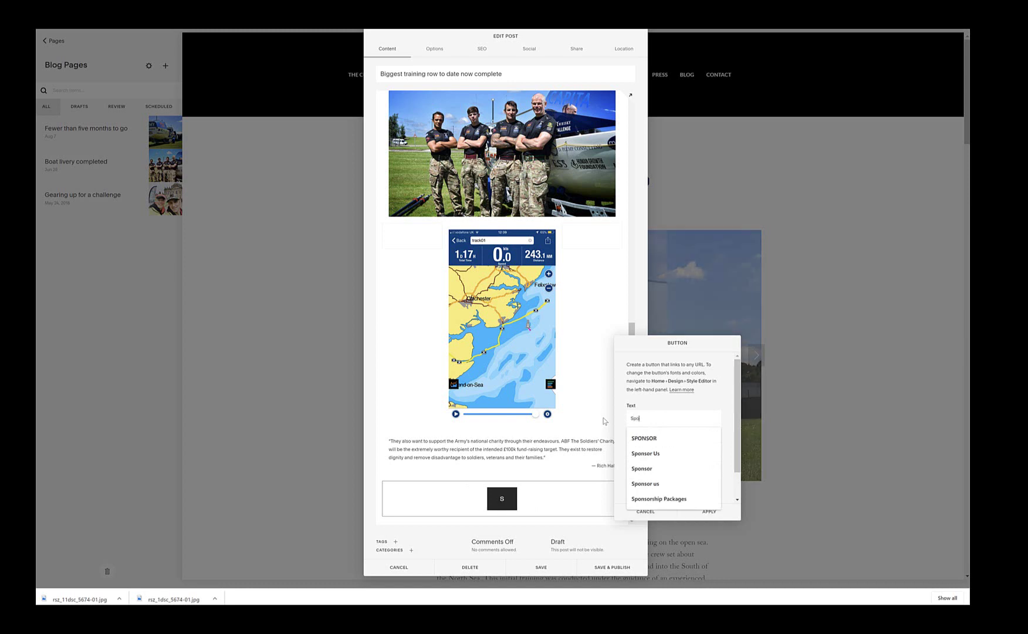
key(BackSpace)
key(BackSpace)
key(BackSpace)
text(Donate)
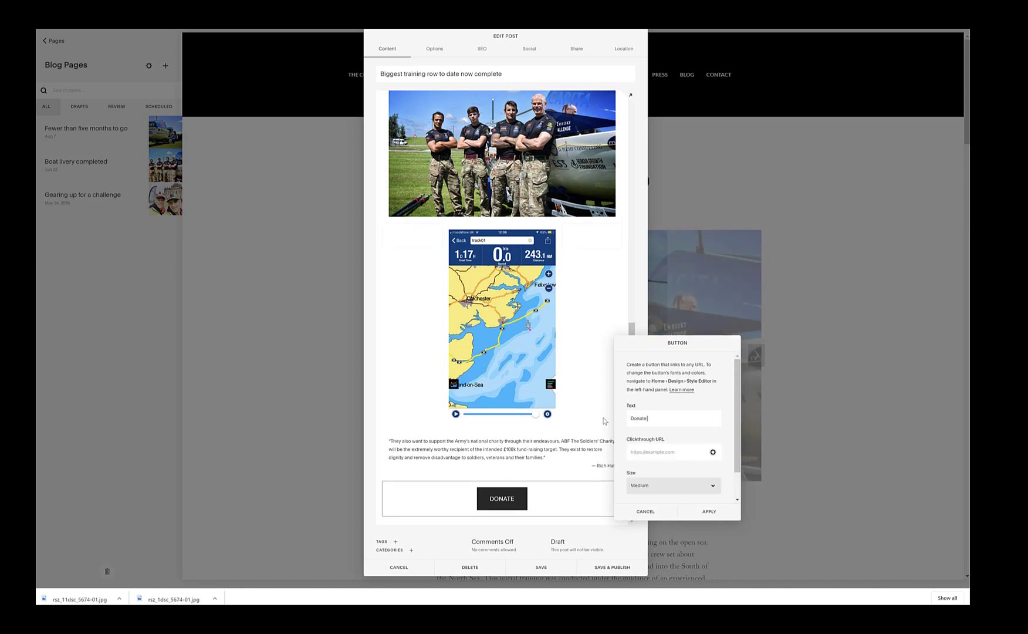
text( to Fo)
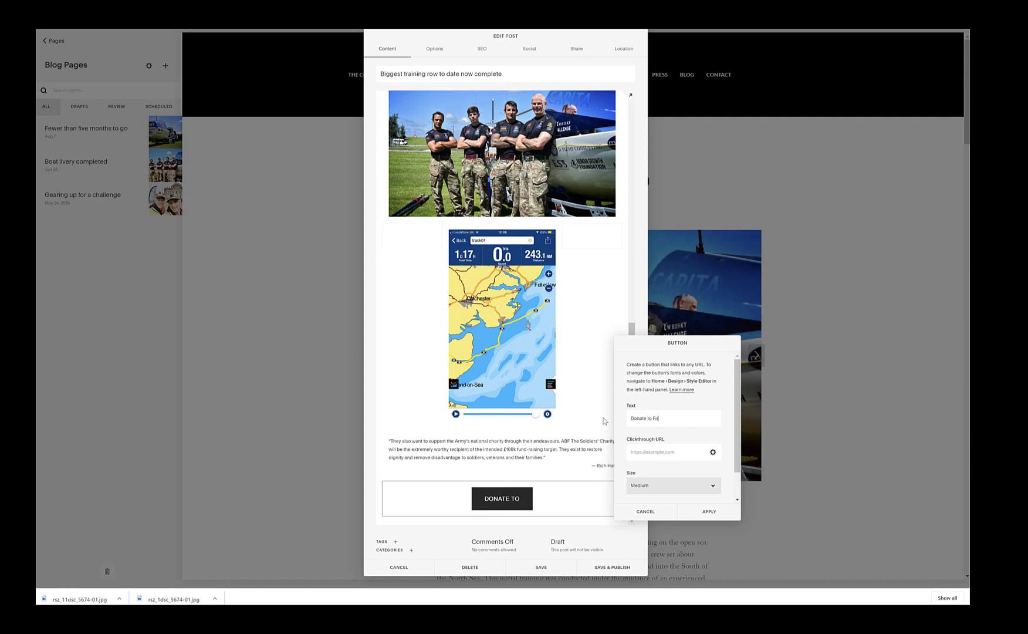
text(rce Atlant)
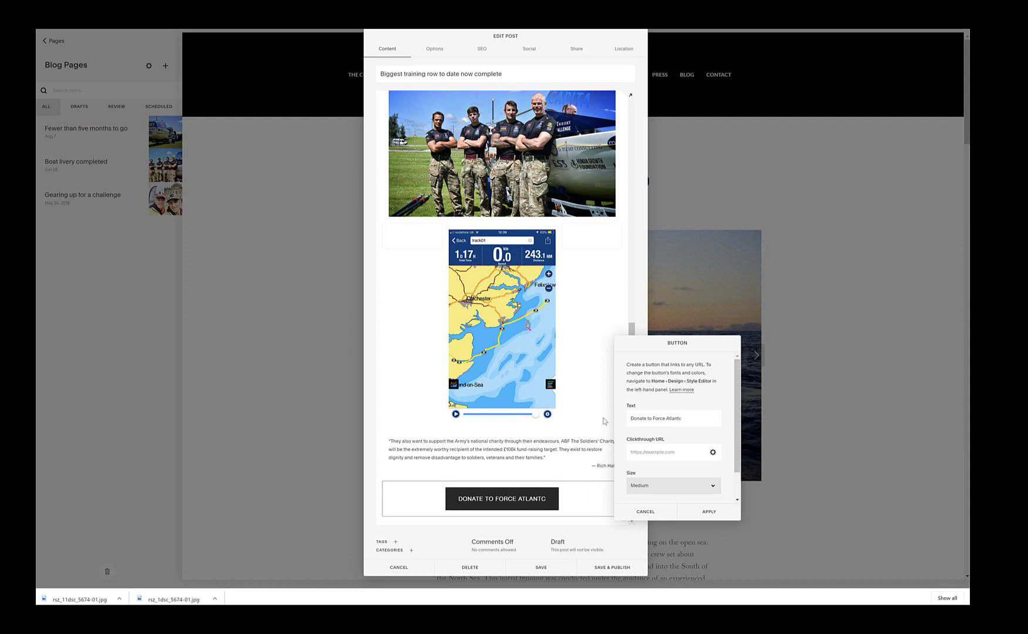
text(ic)
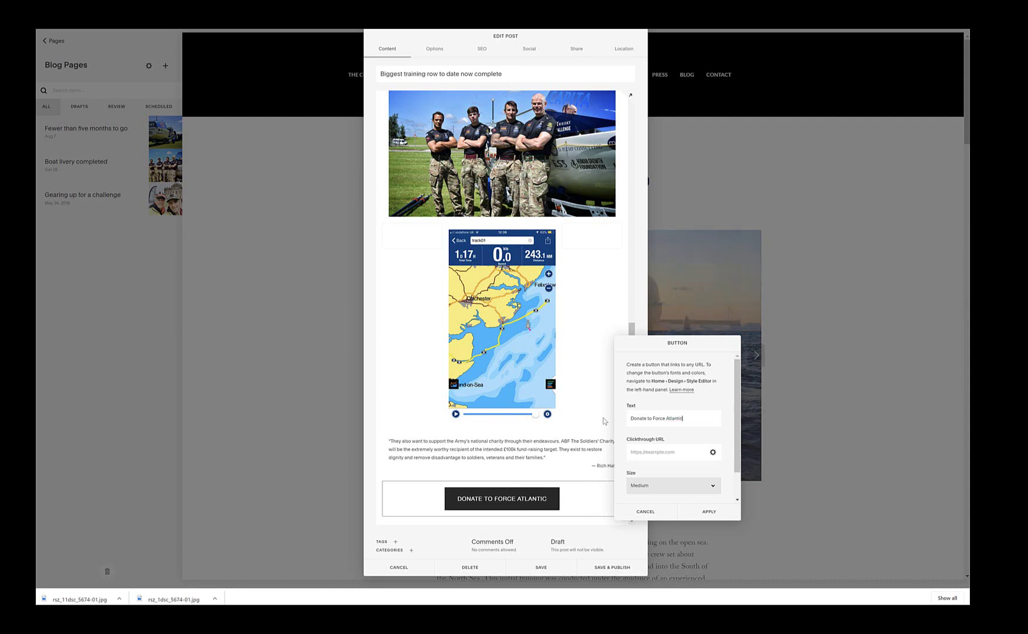
Step: Set the donate button's size to Large
click(704, 485)
click(695, 501)
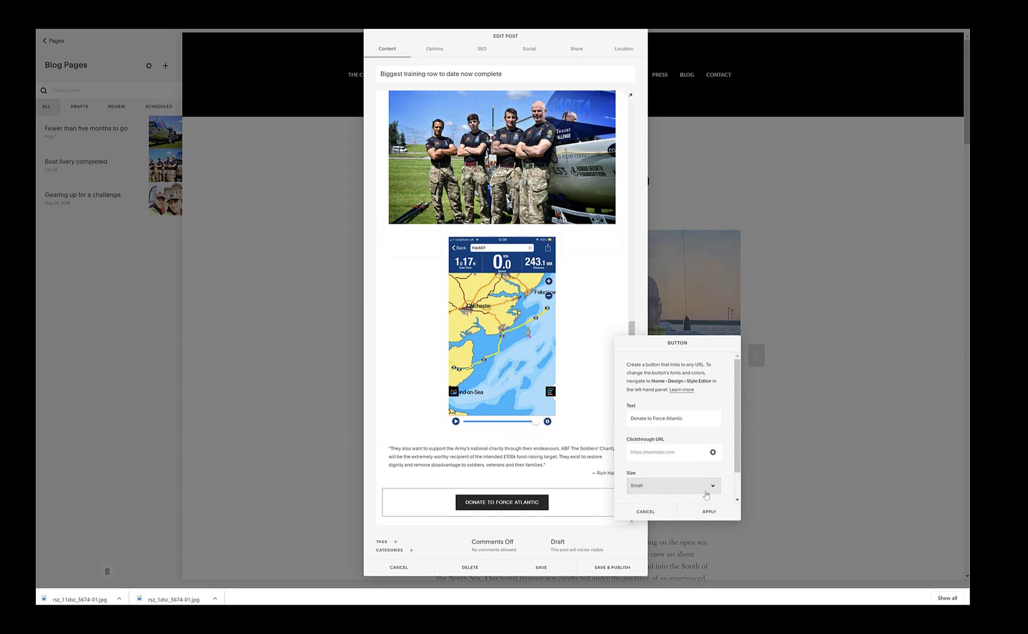
click(695, 486)
click(686, 514)
click(713, 487)
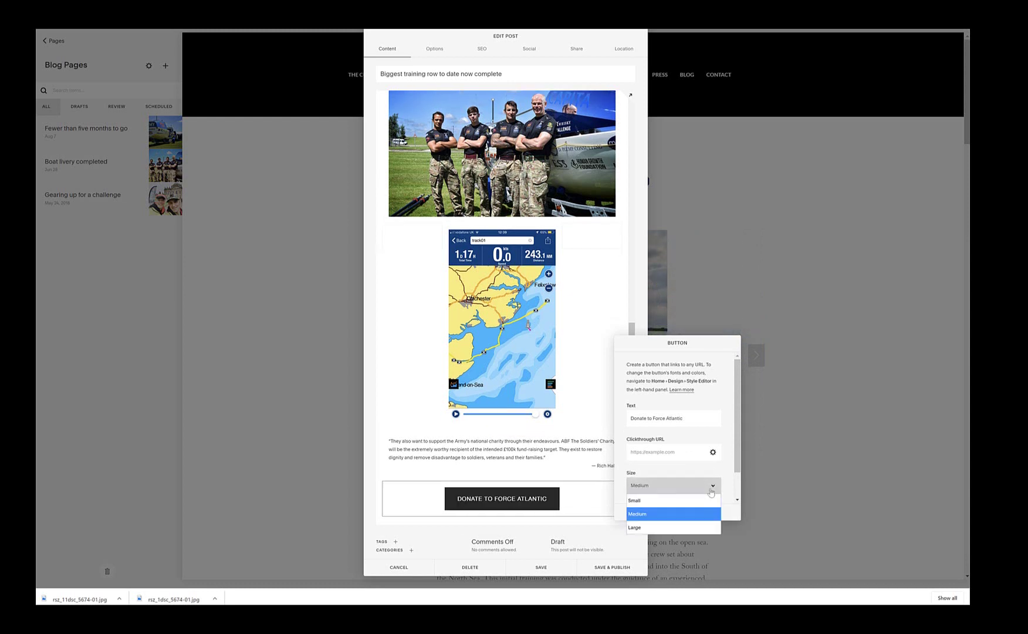
click(684, 526)
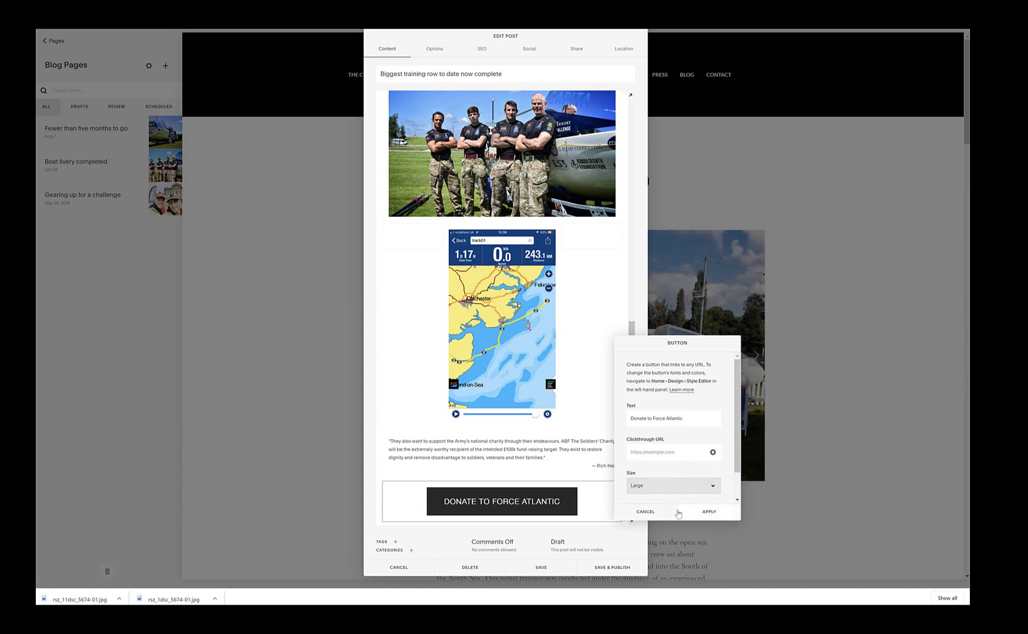
Step: Select the button's link field and open a new browser tab to find the address
scroll(716, 473, down, 2)
click(673, 418)
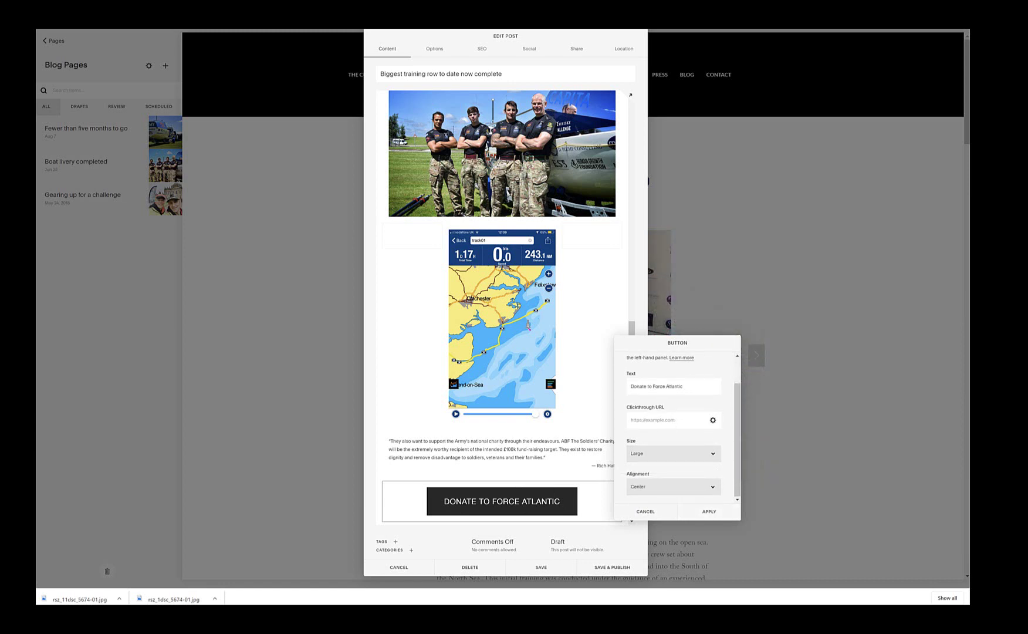
key(ctrl+t)
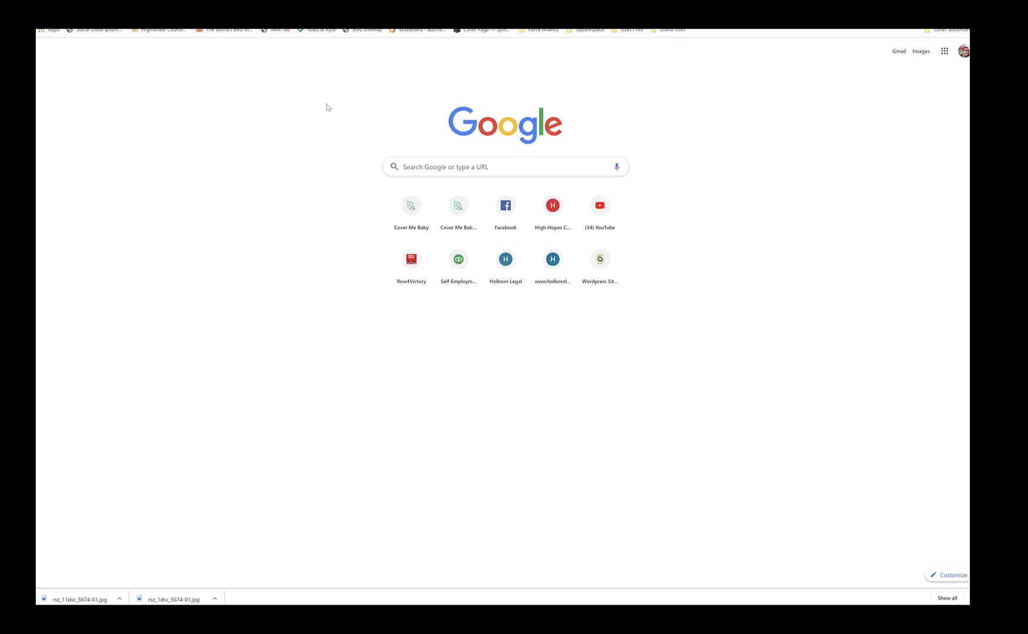
Step: Search 'force' and navigate forceatlantic.com through Sponsor Us to the Donate to Charity page
click(432, 168)
text(force)
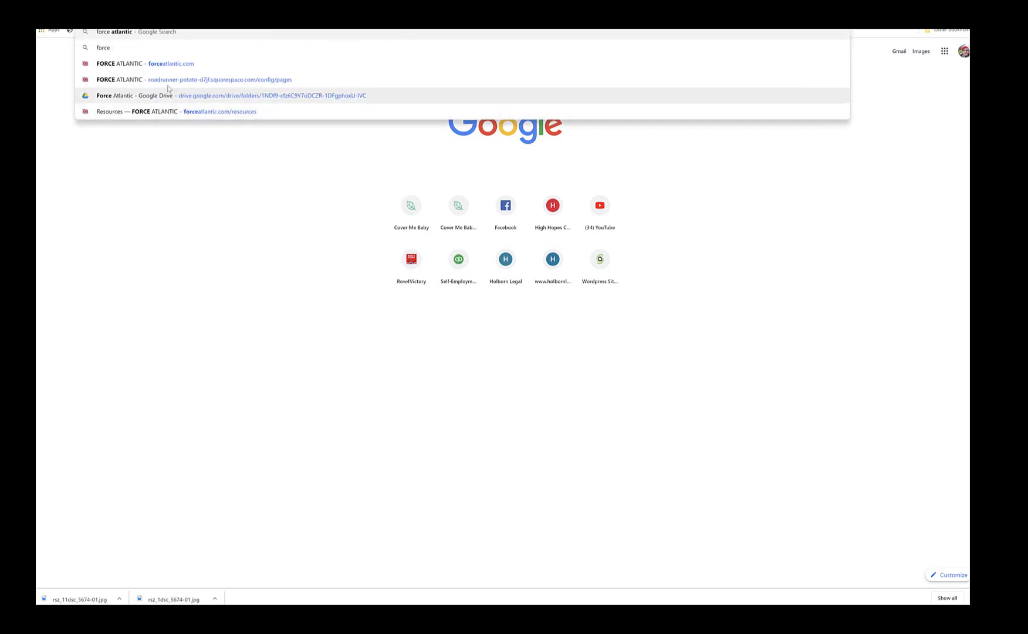
click(132, 65)
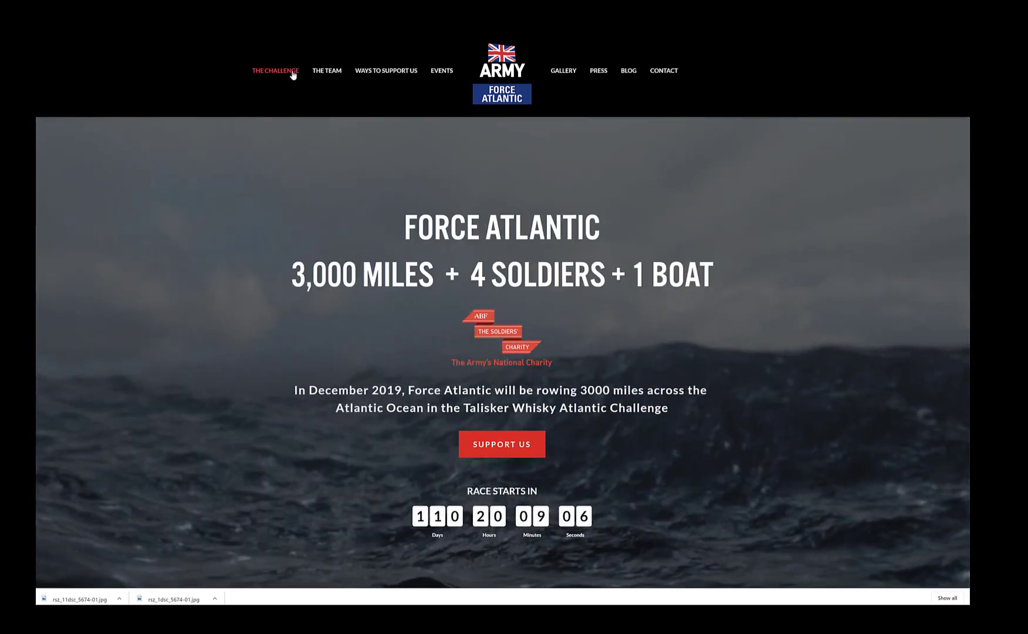
mouse_move(381, 71)
click(366, 92)
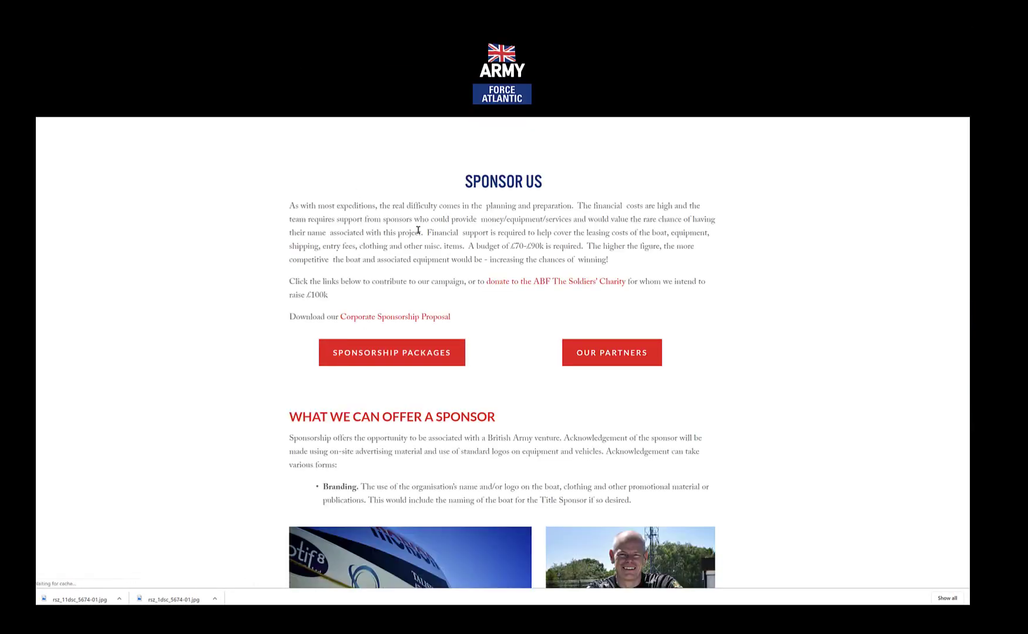
mouse_move(379, 73)
click(370, 103)
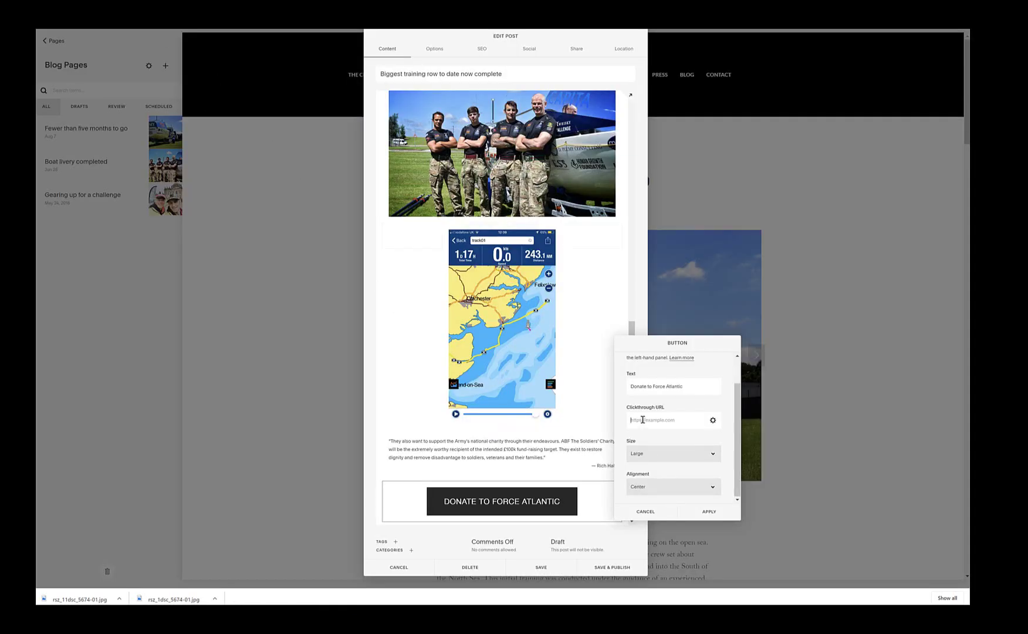
click(642, 420)
key(ctrl+v)
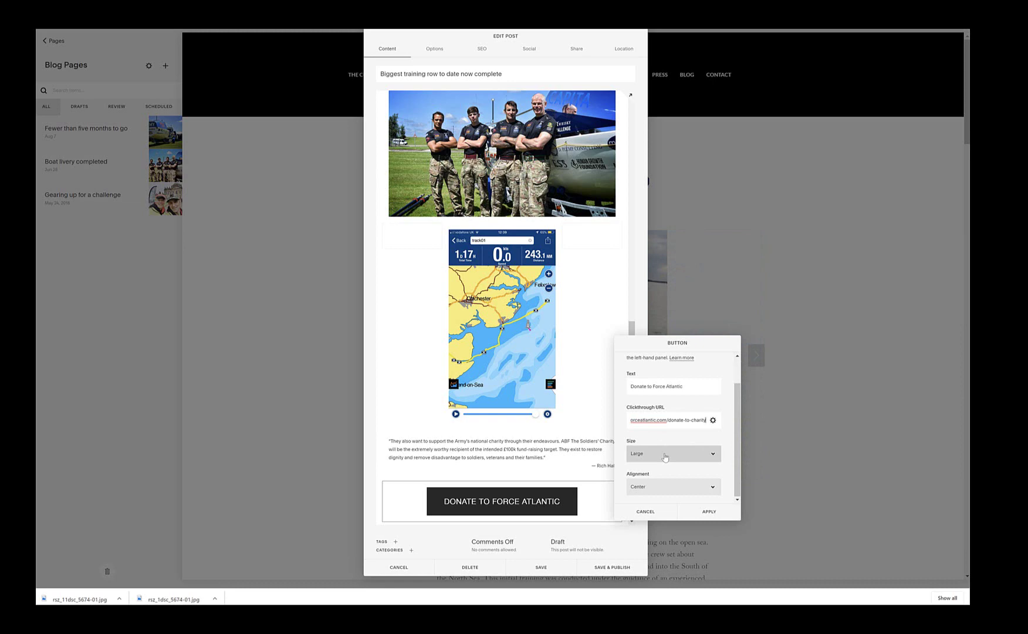
click(713, 420)
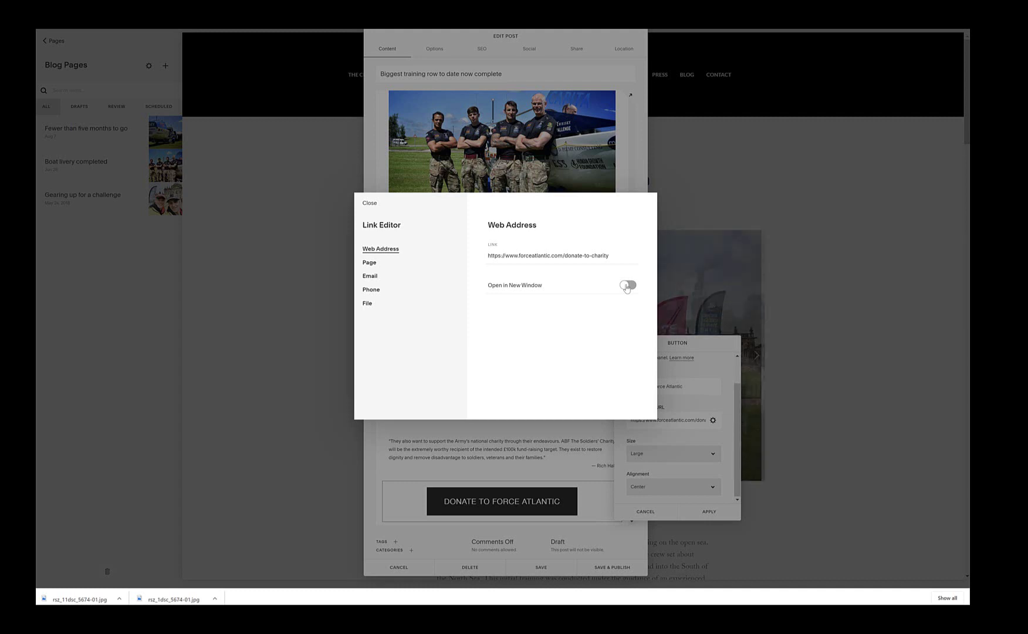
click(370, 203)
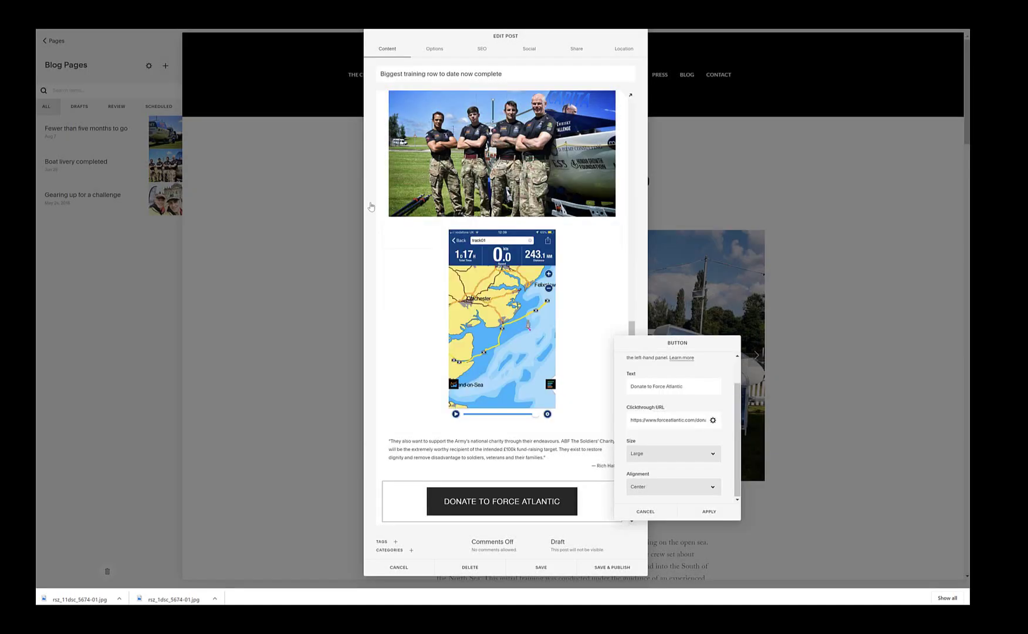
click(699, 511)
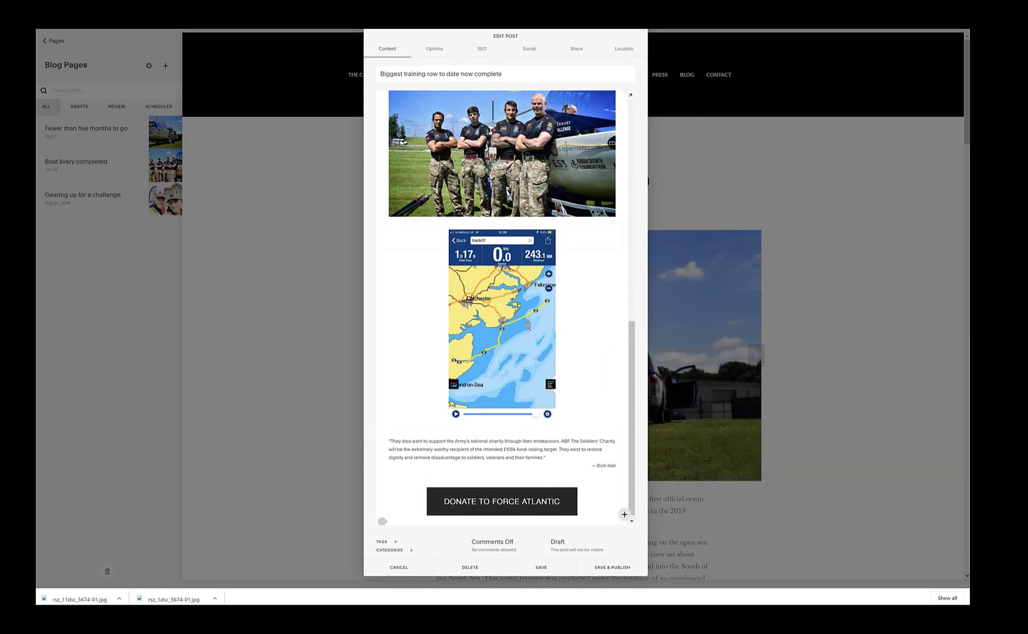
key(alt+Tab)
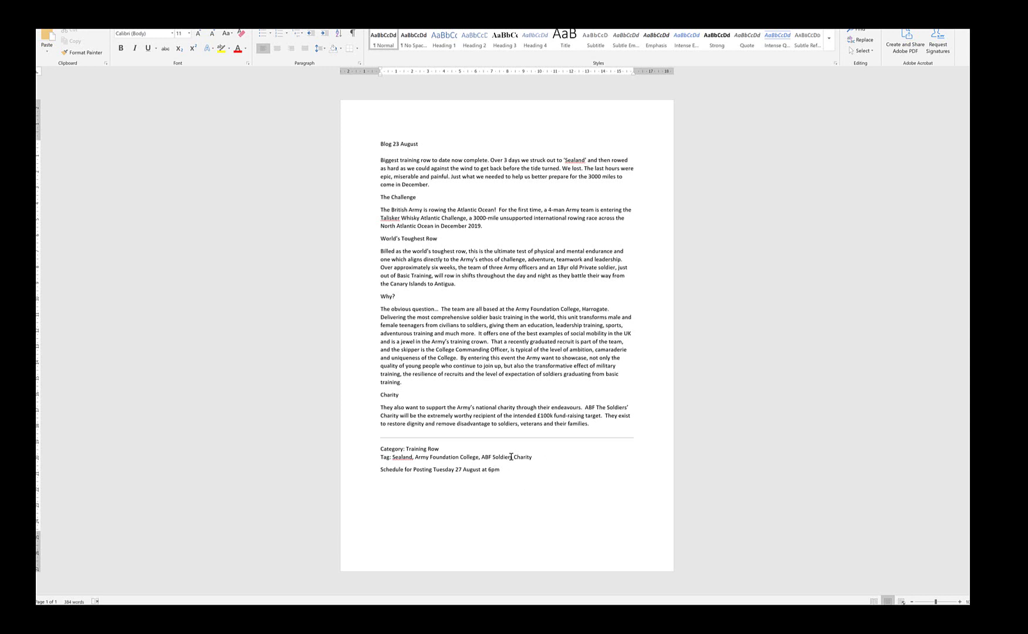
Step: Correct the Word tag line to 'ABF Soldiers' Charity' and narrow the Word window behind the post editor
text(')
click(959, 5)
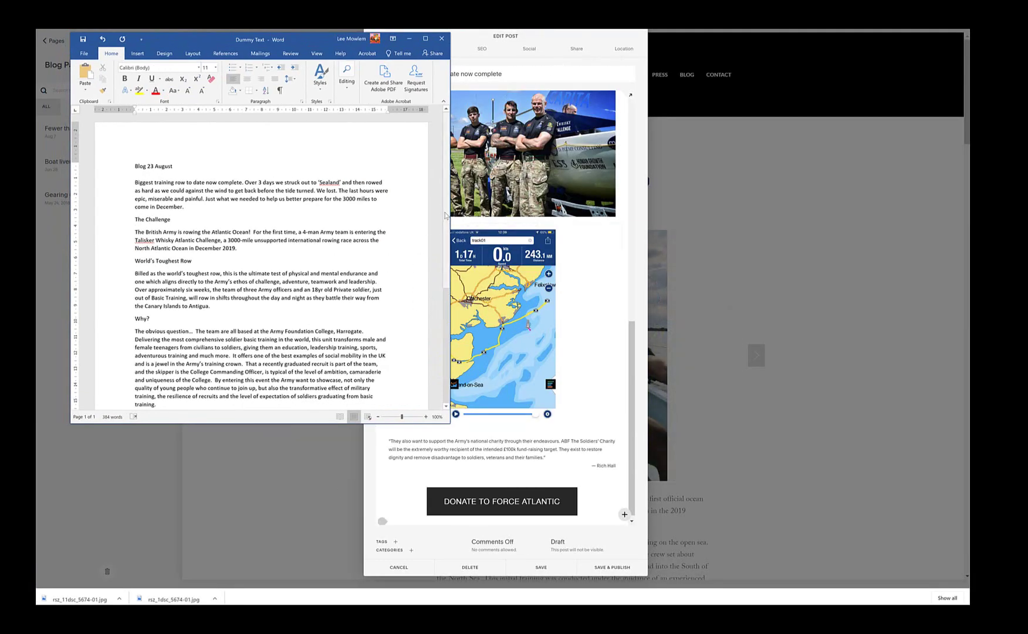
drag(447, 215, 447, 329)
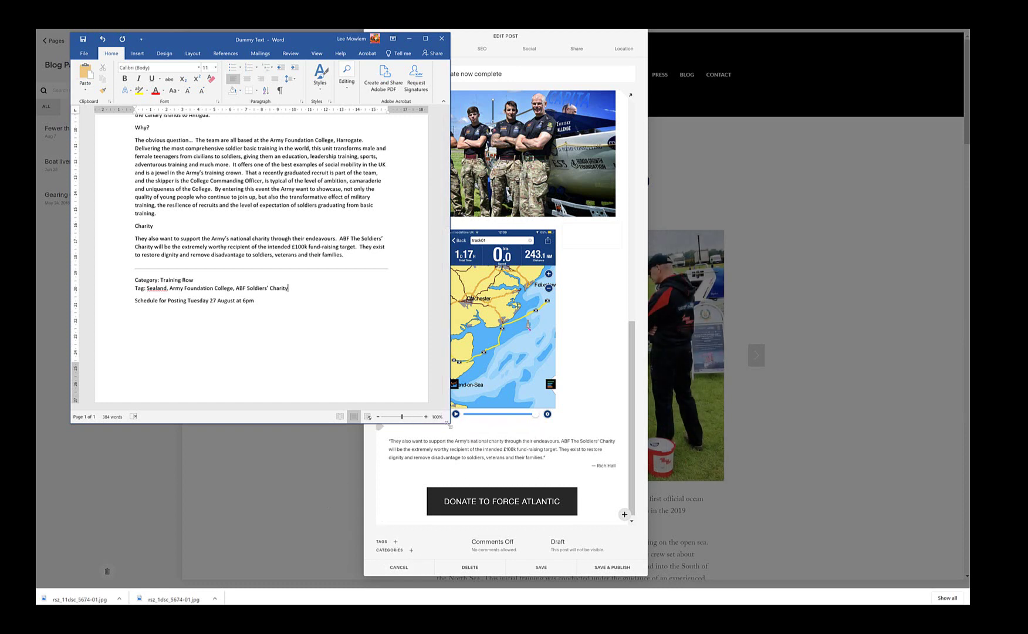
drag(449, 423, 346, 416)
click(397, 541)
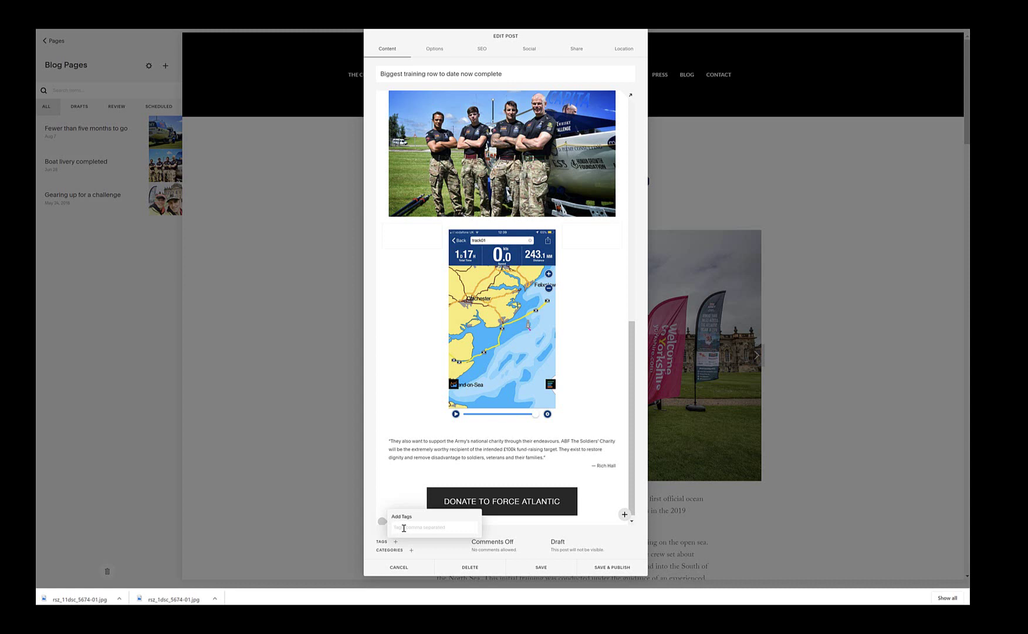
Step: Add the tag Sealand and assign the Training Row category to the post
text(Sea)
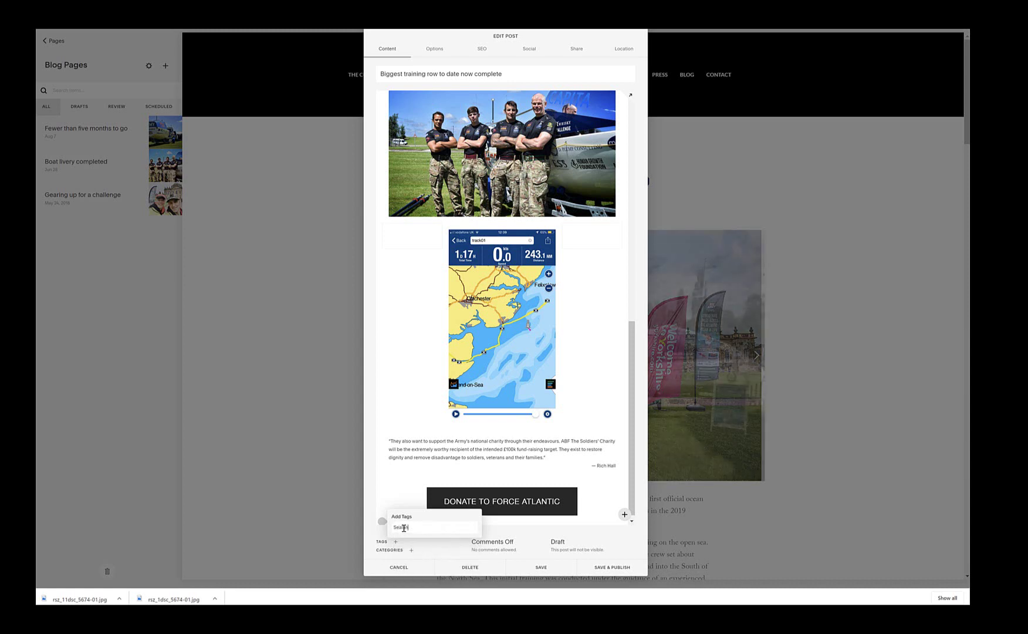
key(Return)
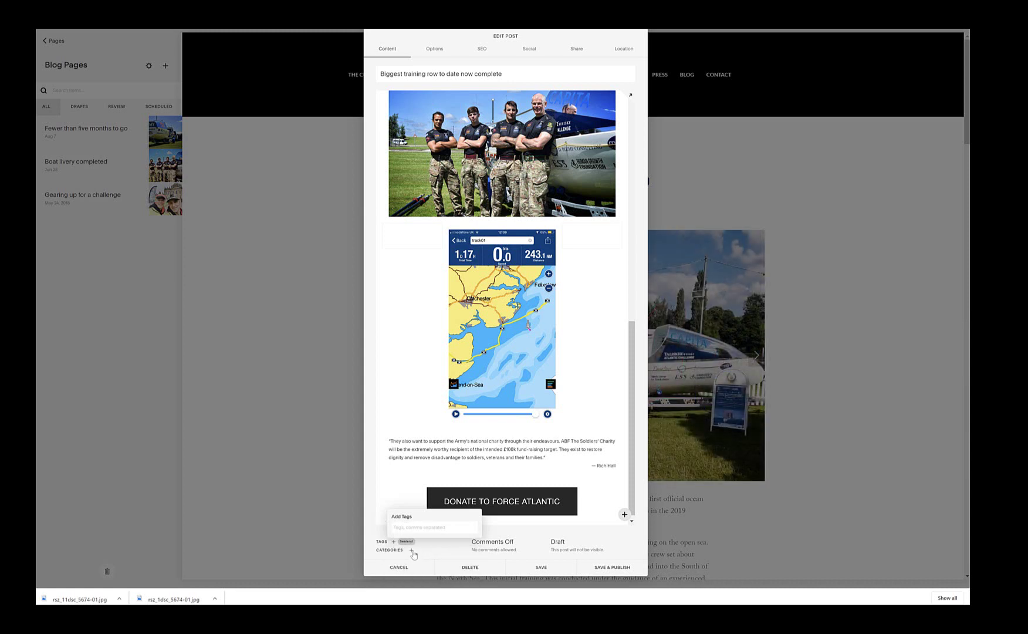
click(412, 551)
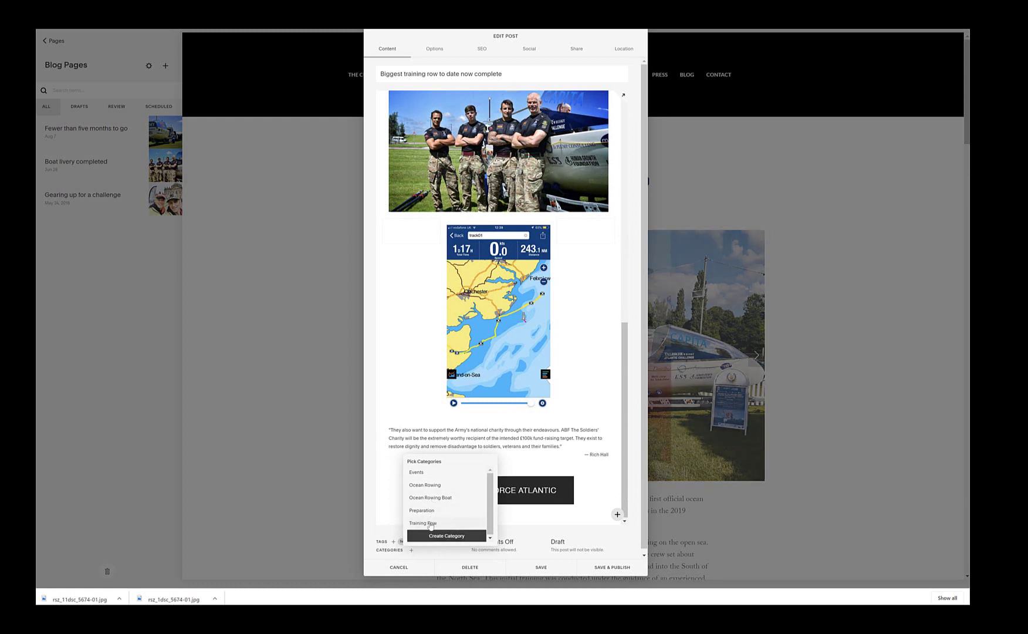
click(430, 523)
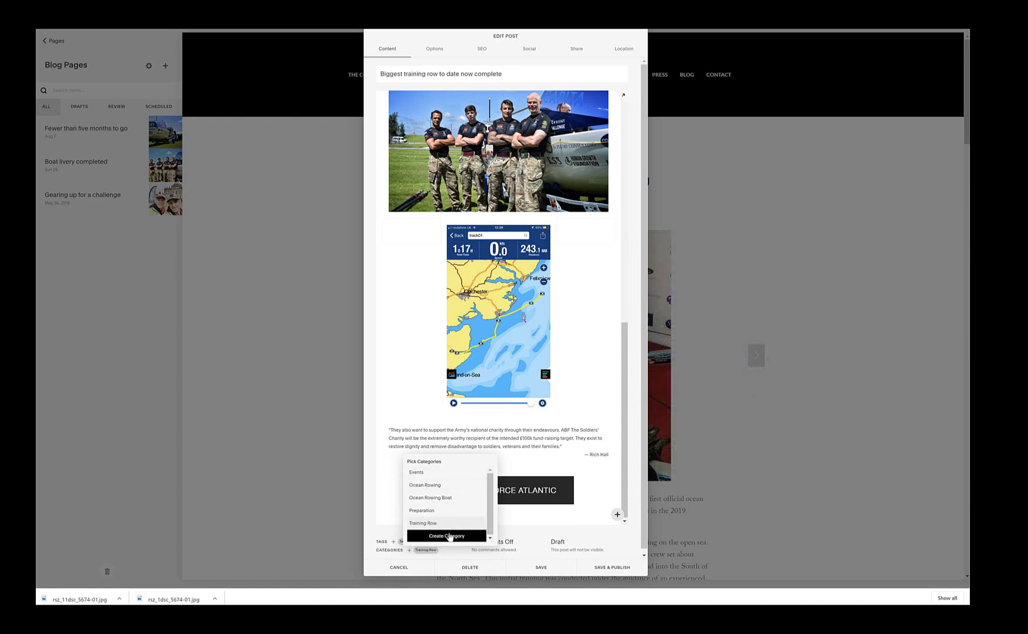
click(447, 536)
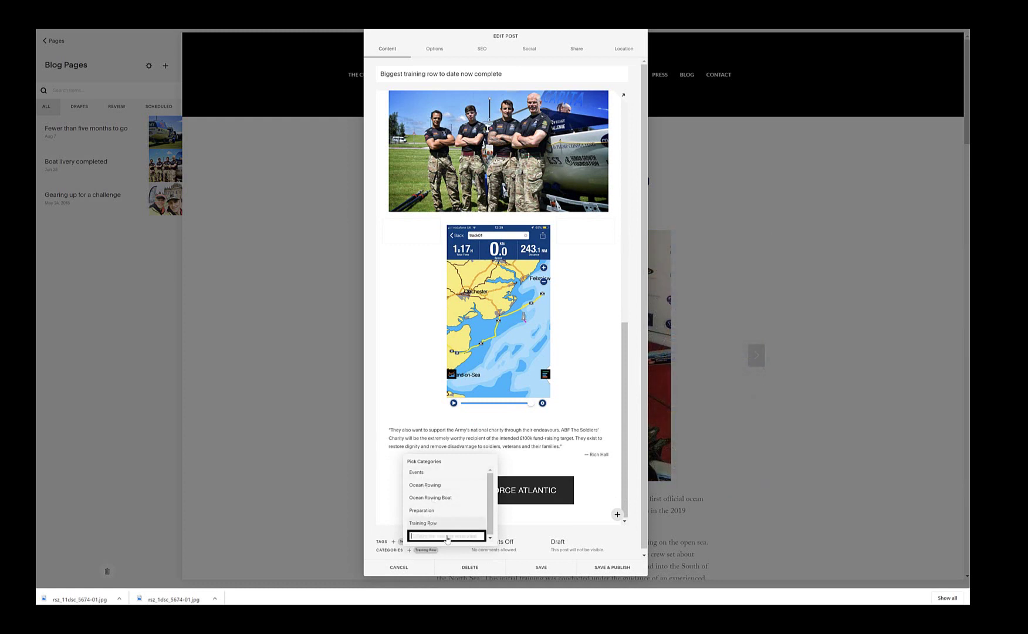
click(388, 534)
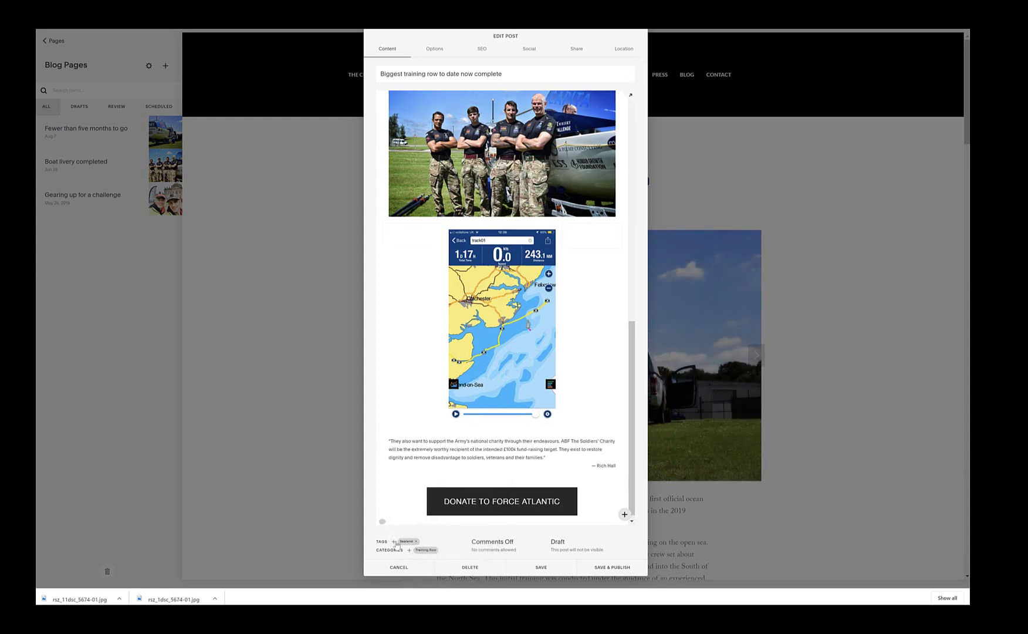
Step: Copy 'Army Foundation College' from the Word notes and add it as a post tag
click(393, 541)
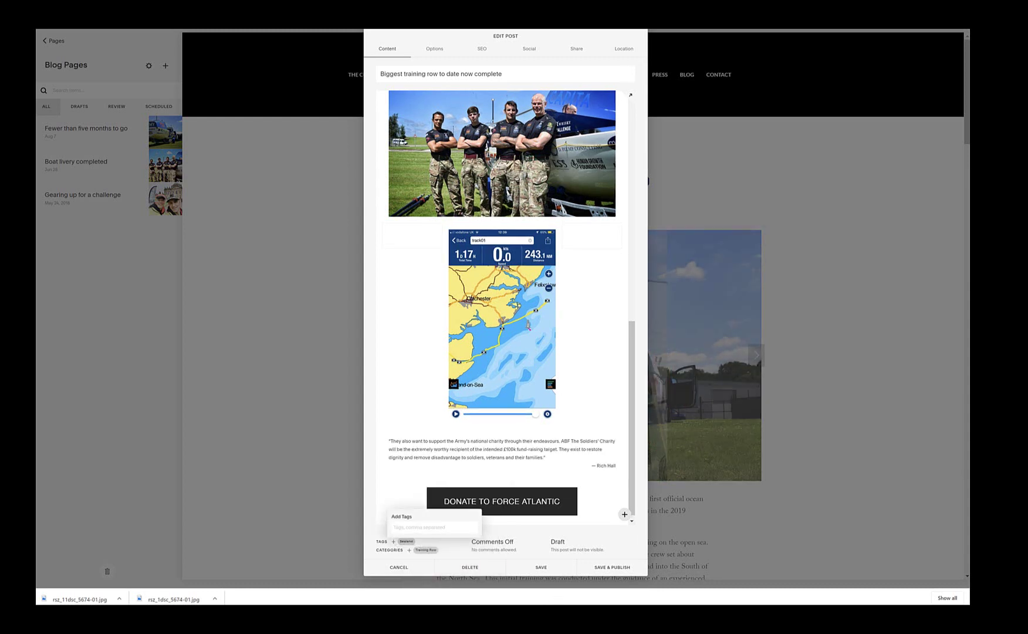
key(alt+Tab)
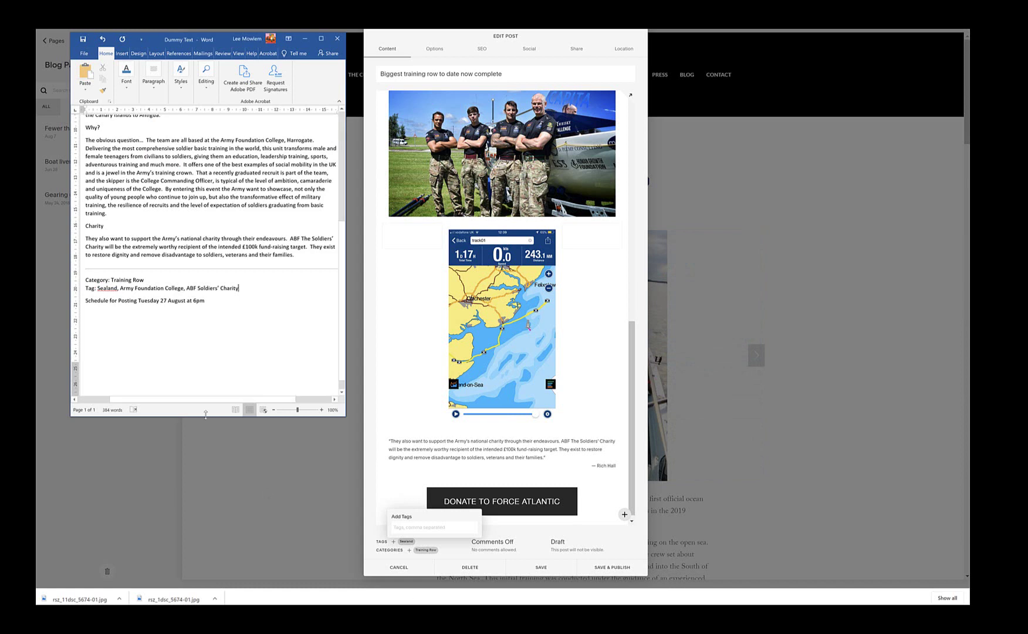
drag(122, 288, 182, 288)
key(ctrl+c)
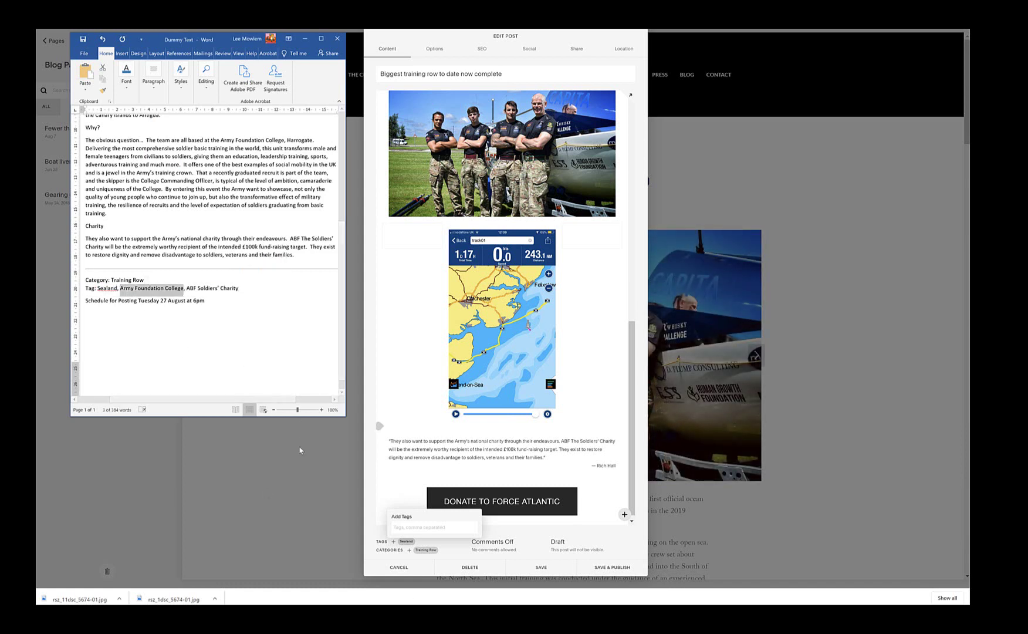
click(410, 528)
key(ctrl+v)
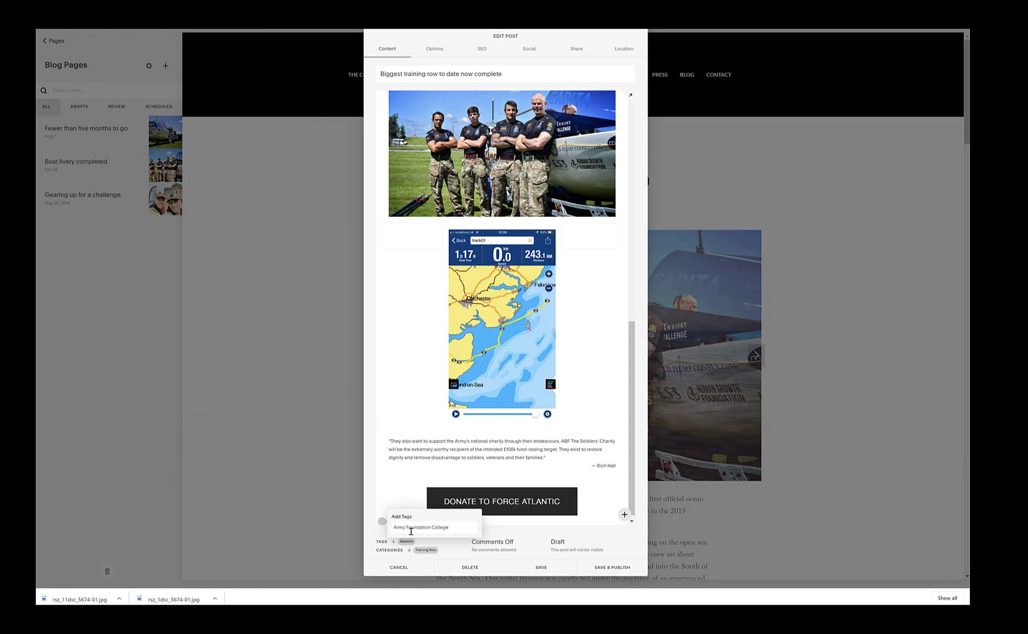
key(Return)
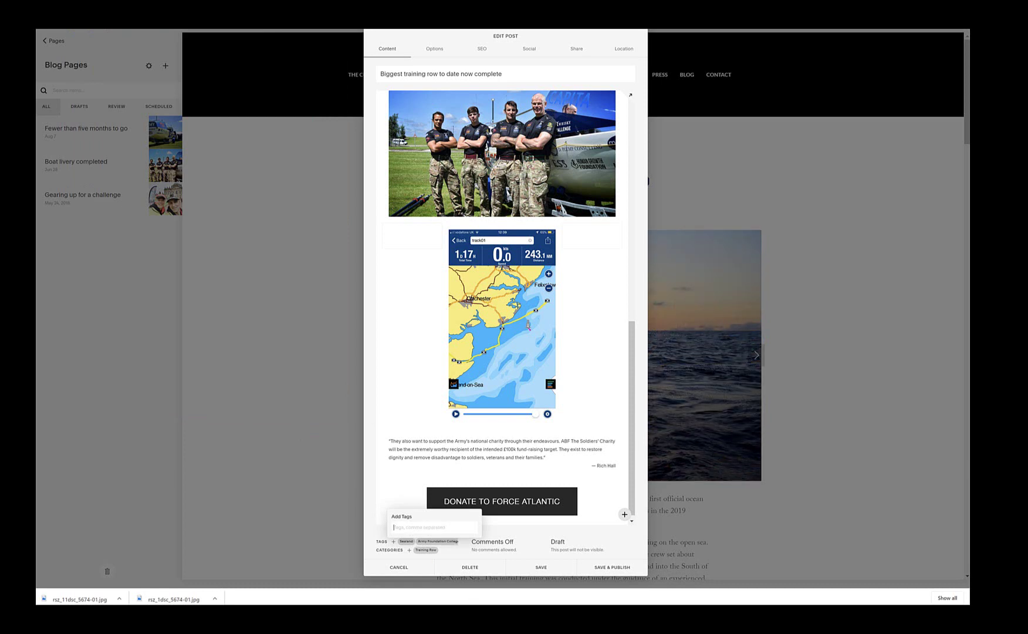
Step: Copy 'ABF Soldiers' Charity' from the Word notes and add it as a post tag
key(alt+Tab)
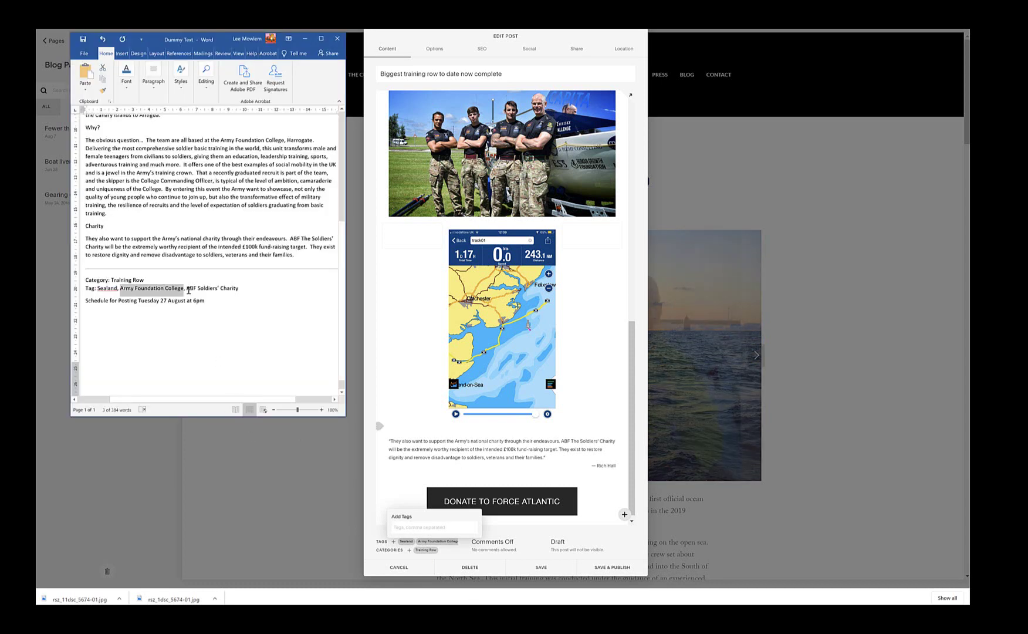
drag(186, 287, 242, 287)
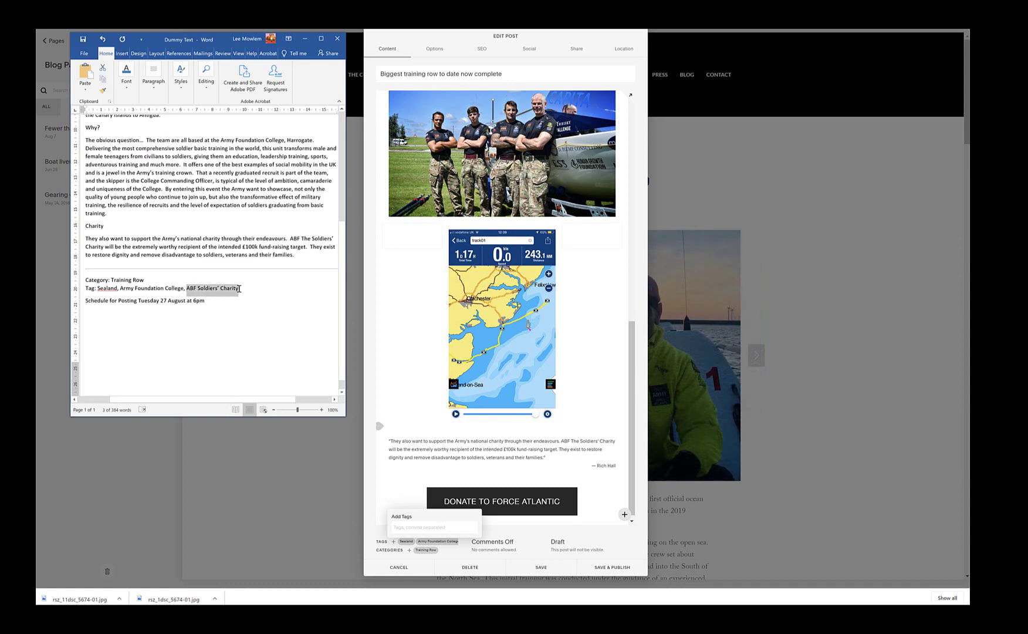
click(402, 531)
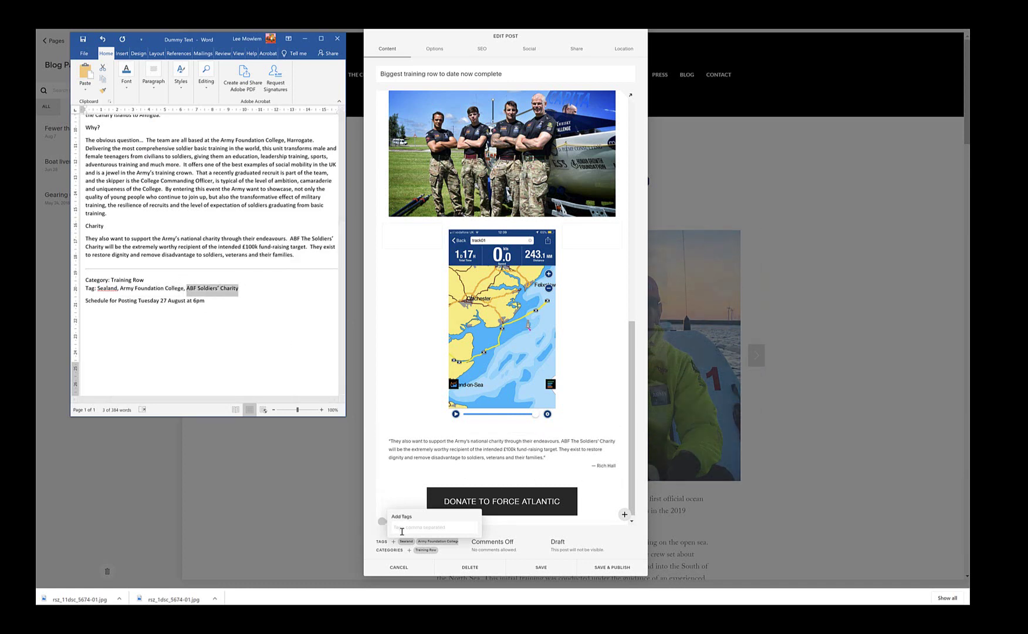
key(ctrl+v)
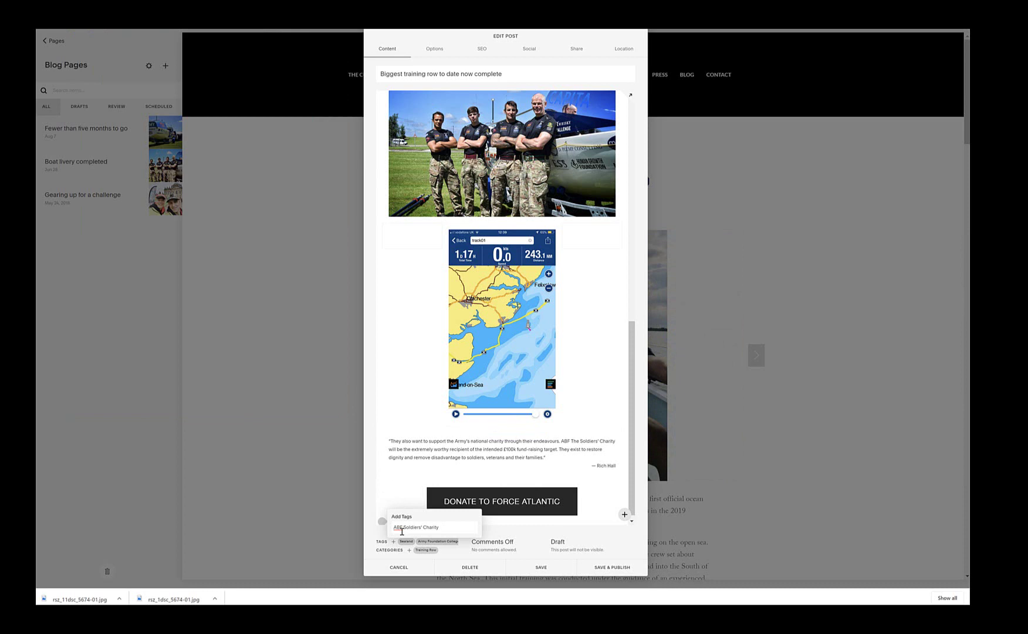
key(Return)
click(498, 535)
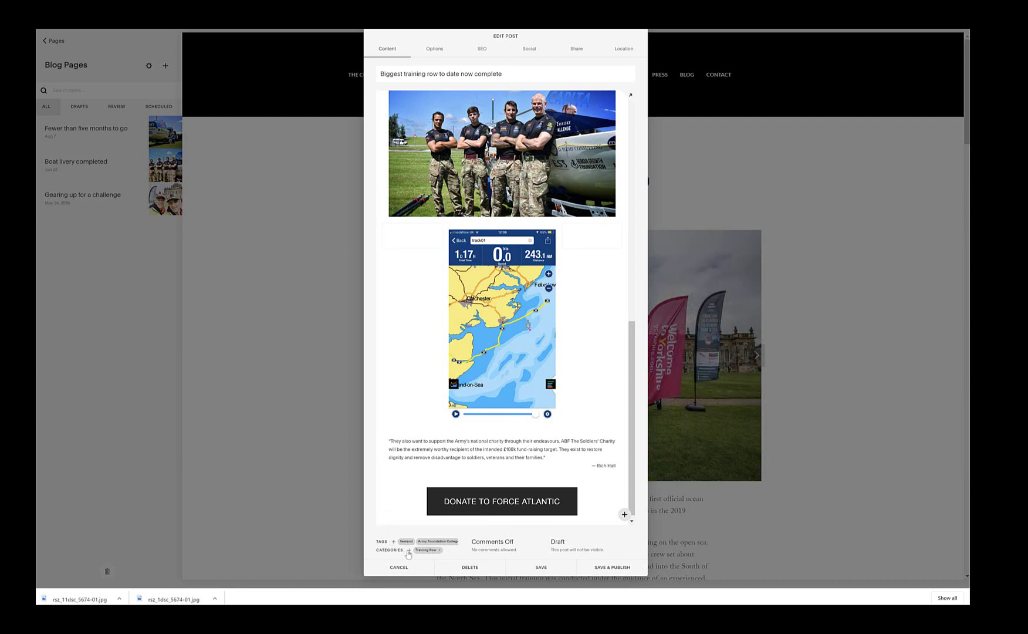
click(408, 550)
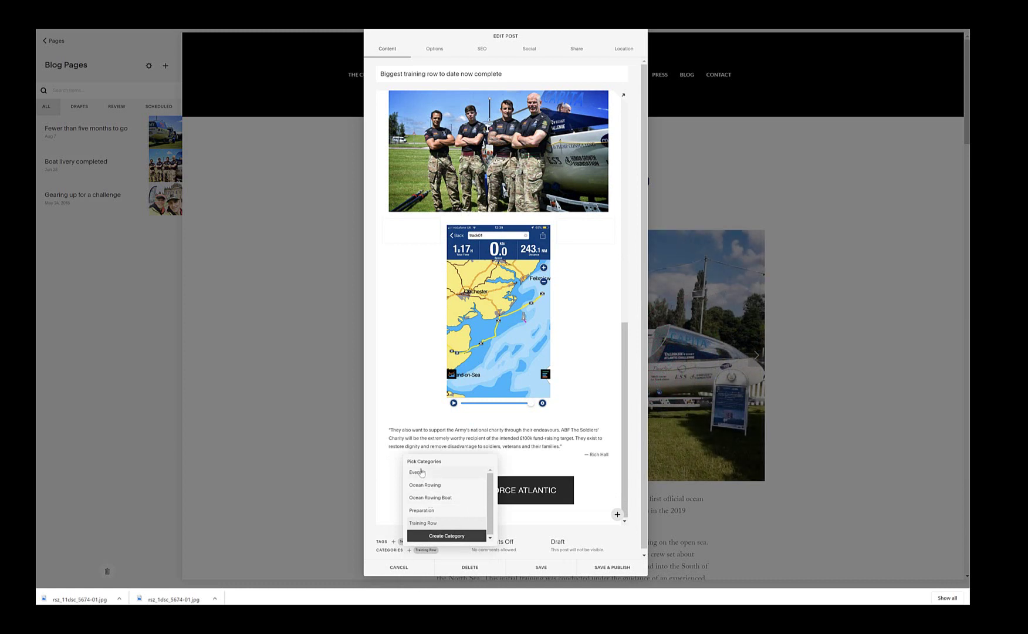
click(389, 535)
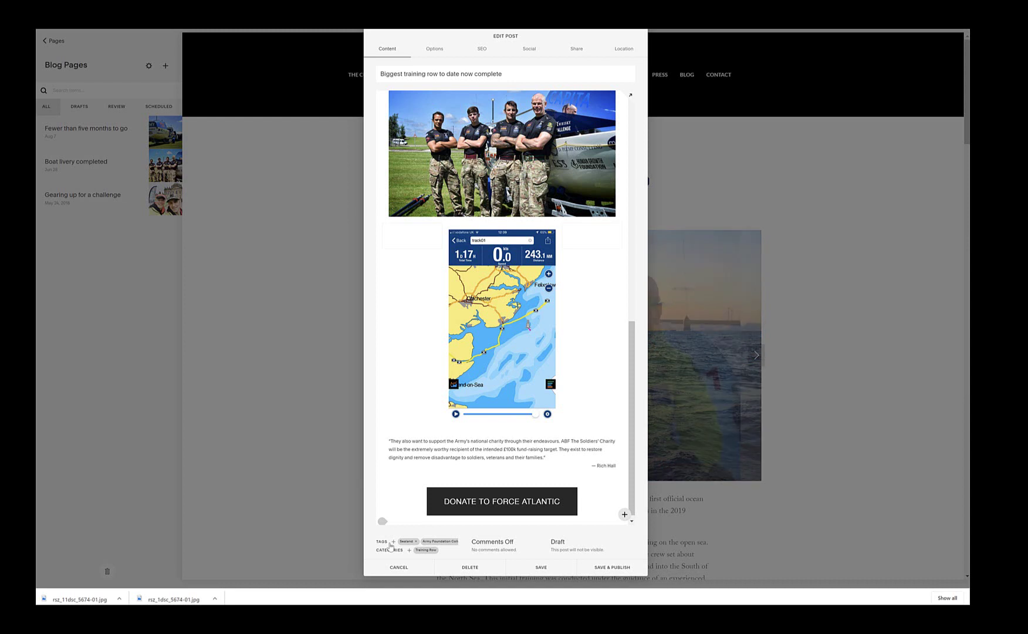
scroll(416, 544, right, 3)
scroll(416, 544, left, 3)
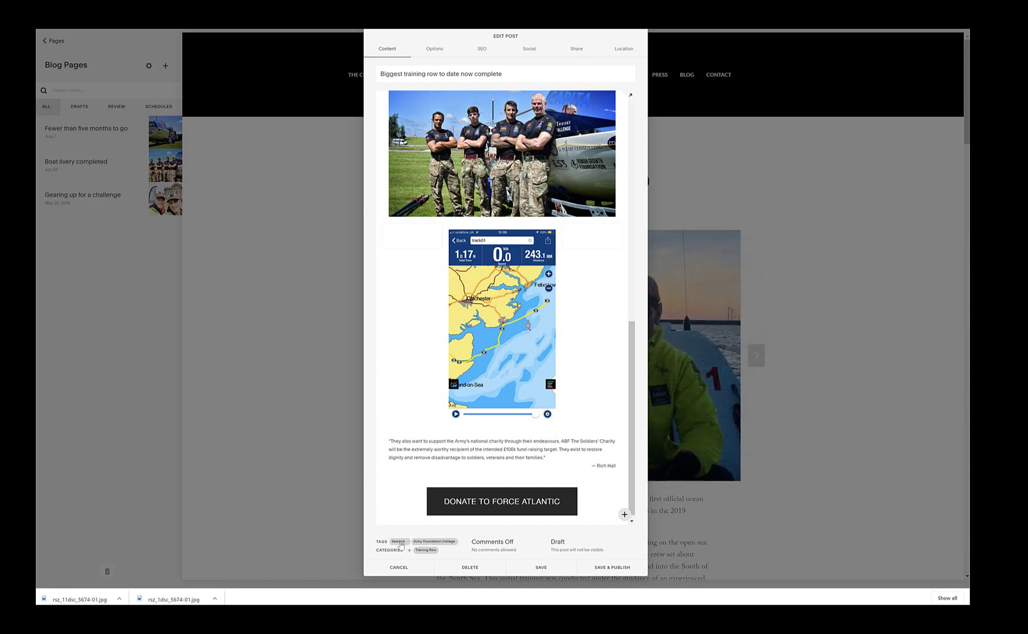
scroll(397, 544, left, 2)
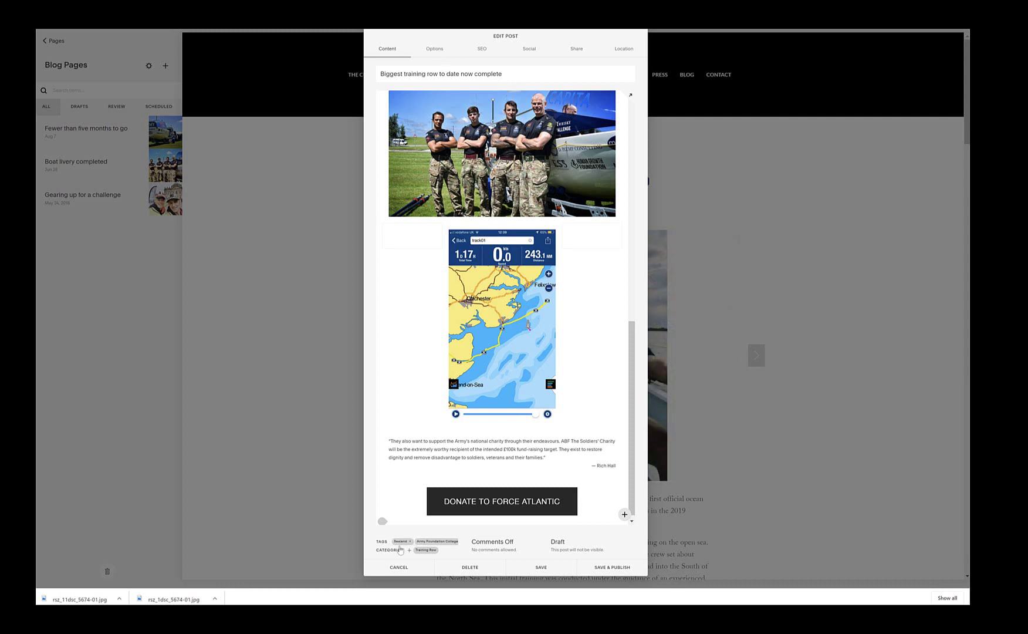
Step: Switch the post's comments to On and bring up the Word notes with the posting schedule
click(488, 545)
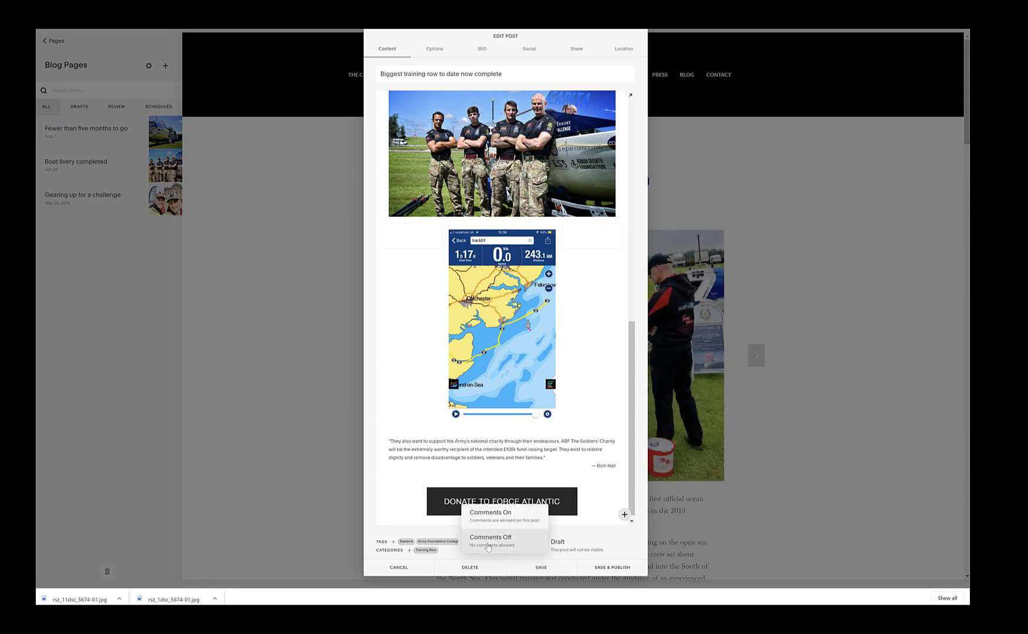
click(491, 515)
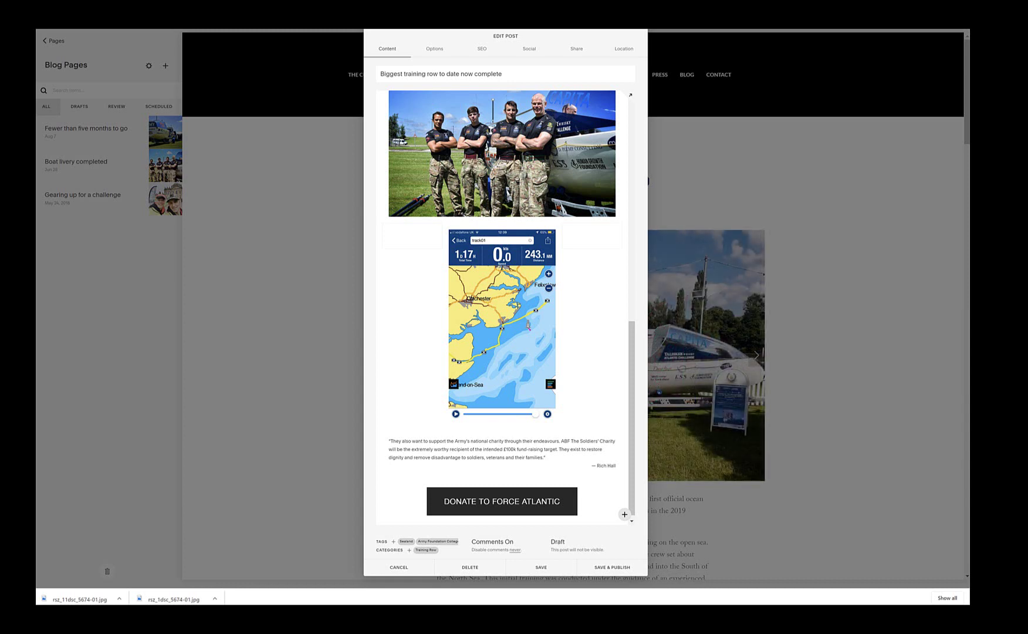
key(alt+Tab)
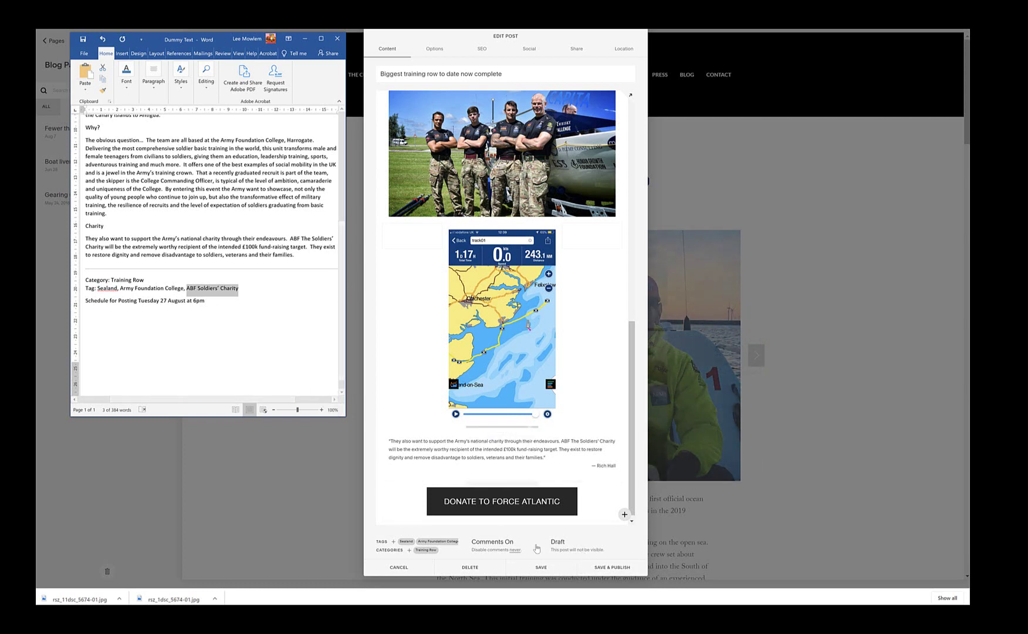
Step: Set the post to Scheduled for 27 August 2019 at 6:00 PM and save it
click(584, 552)
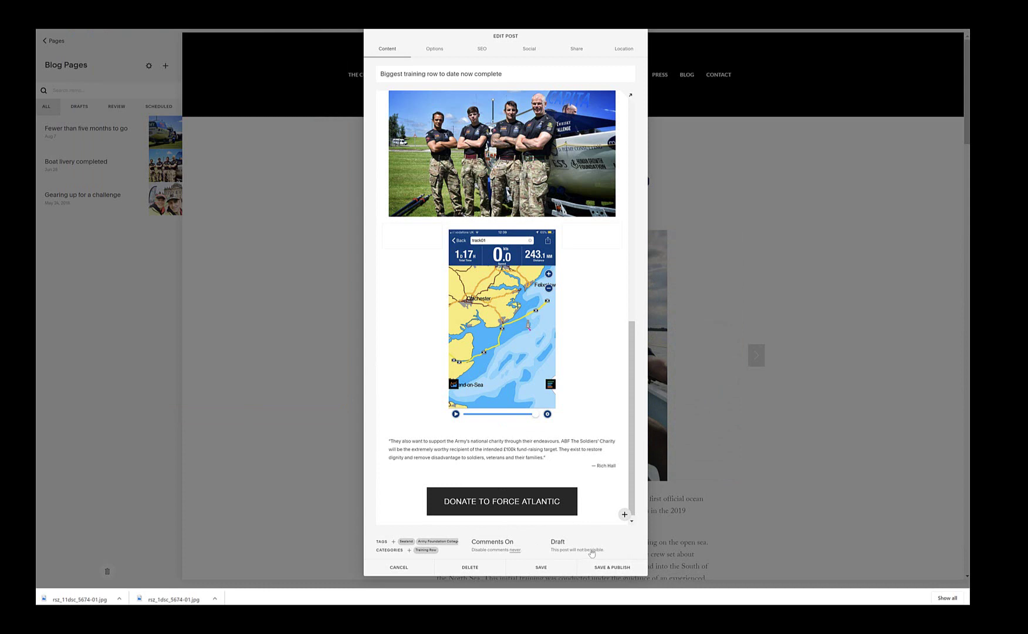
click(562, 544)
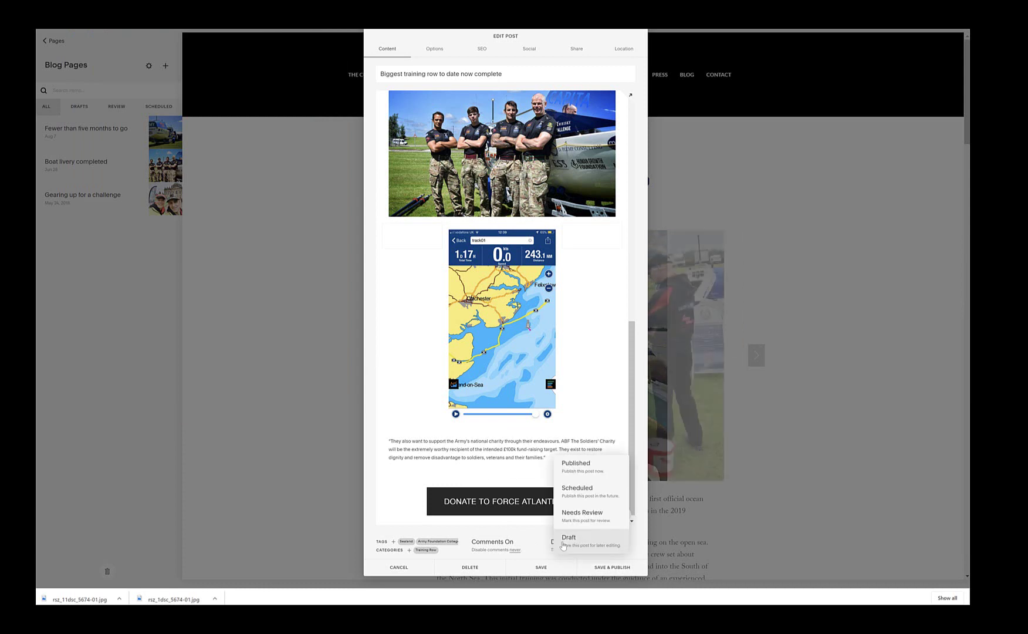
click(576, 494)
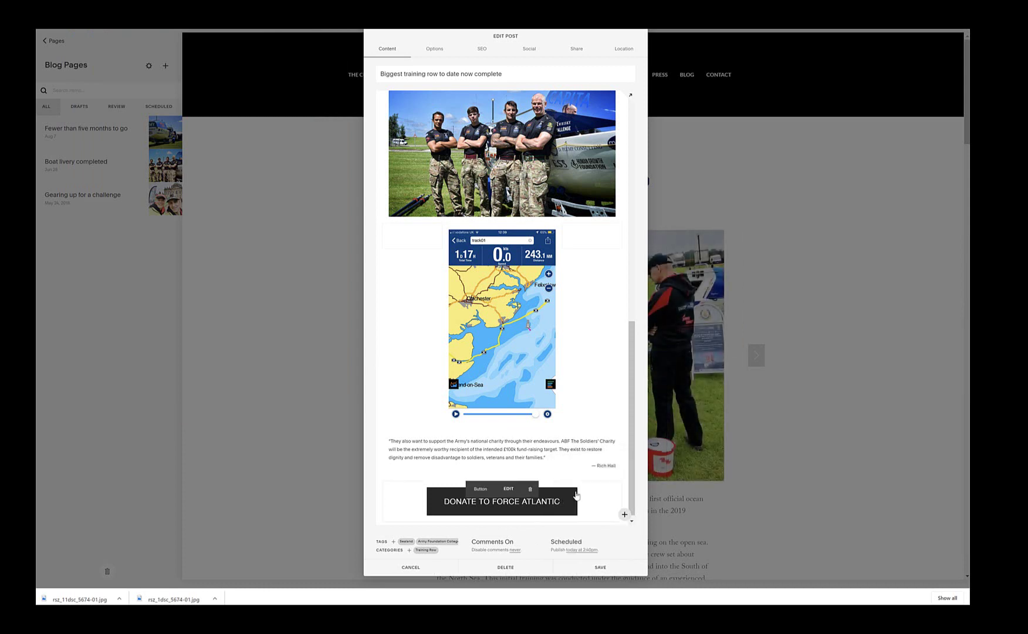
click(570, 550)
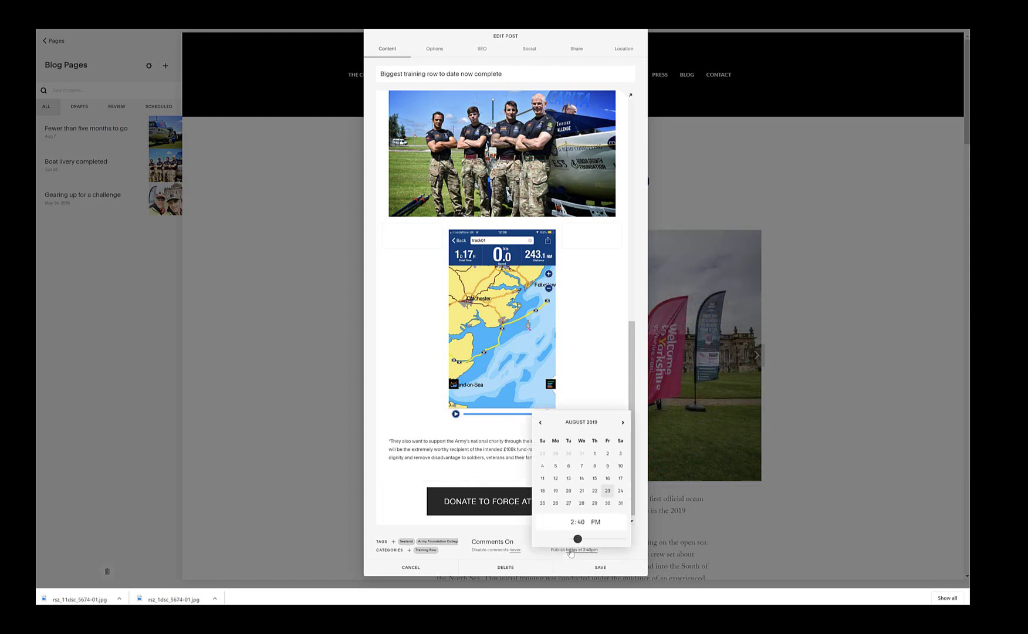
click(568, 504)
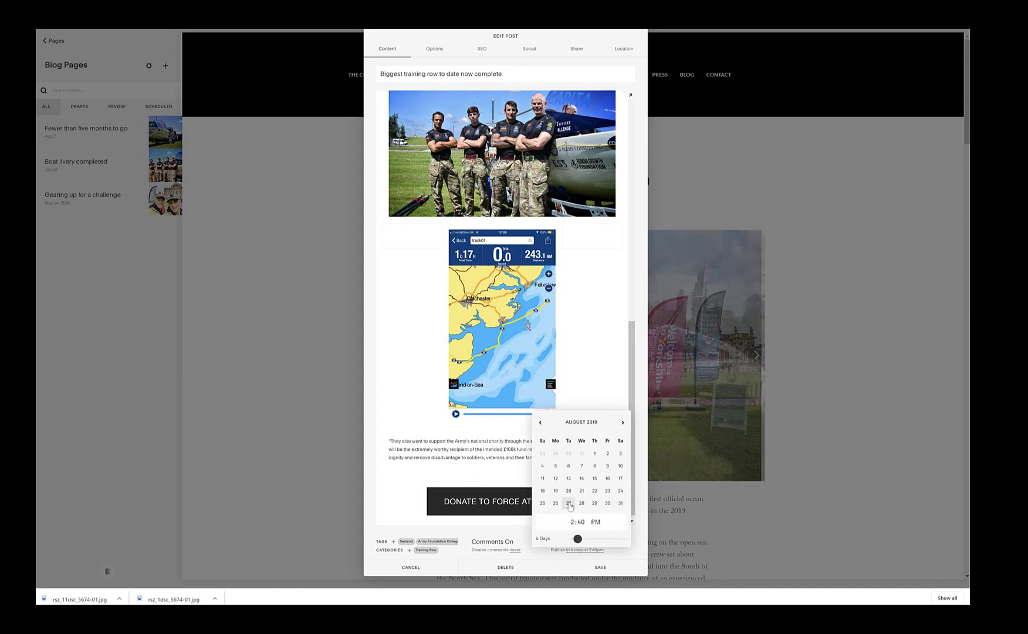
click(568, 522)
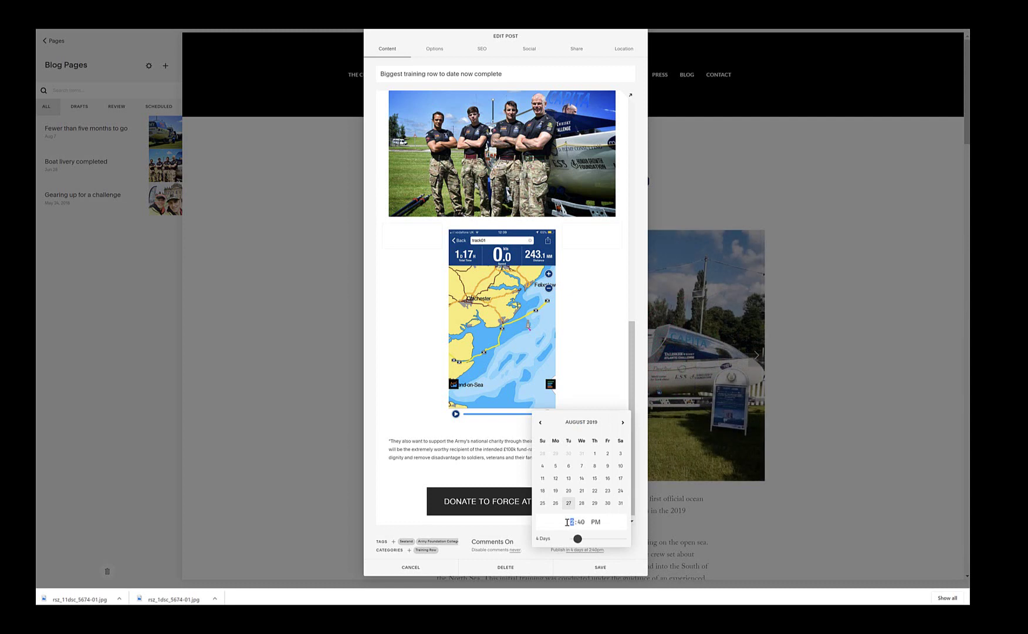
click(580, 521)
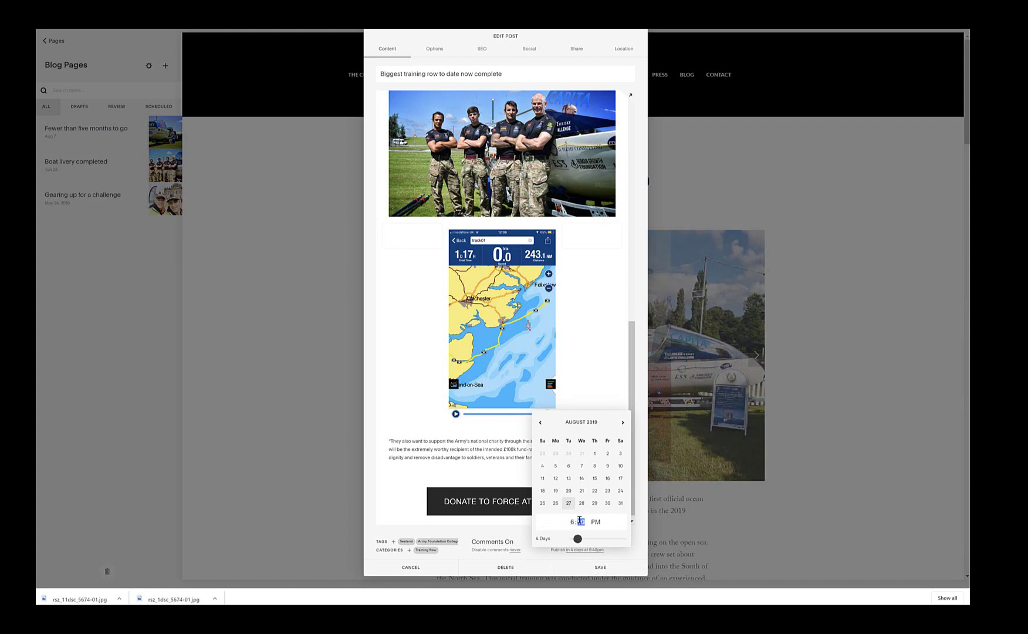
text(4)
text(0)
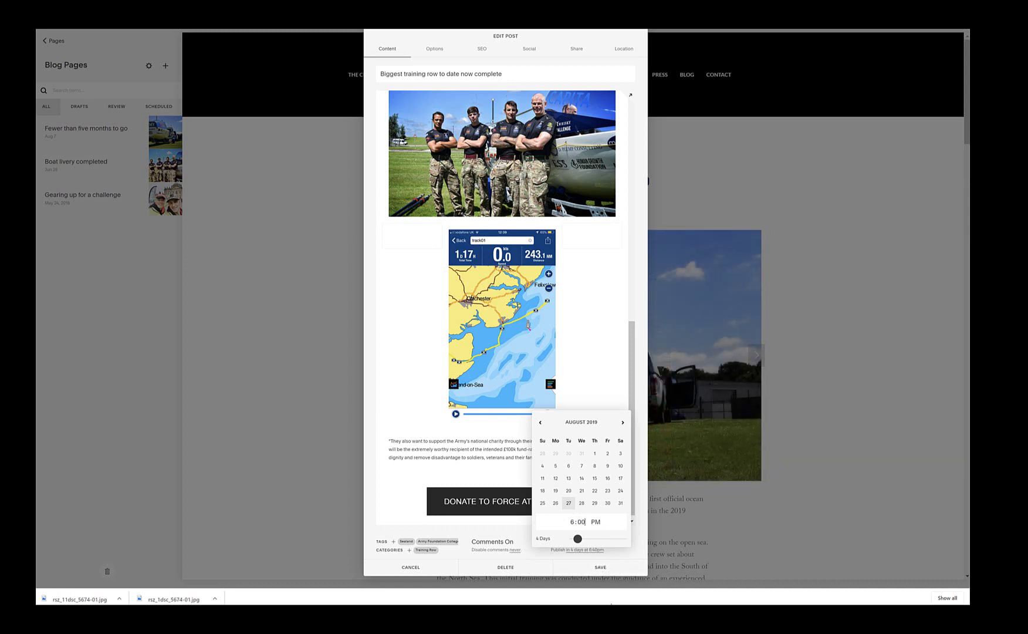
click(599, 568)
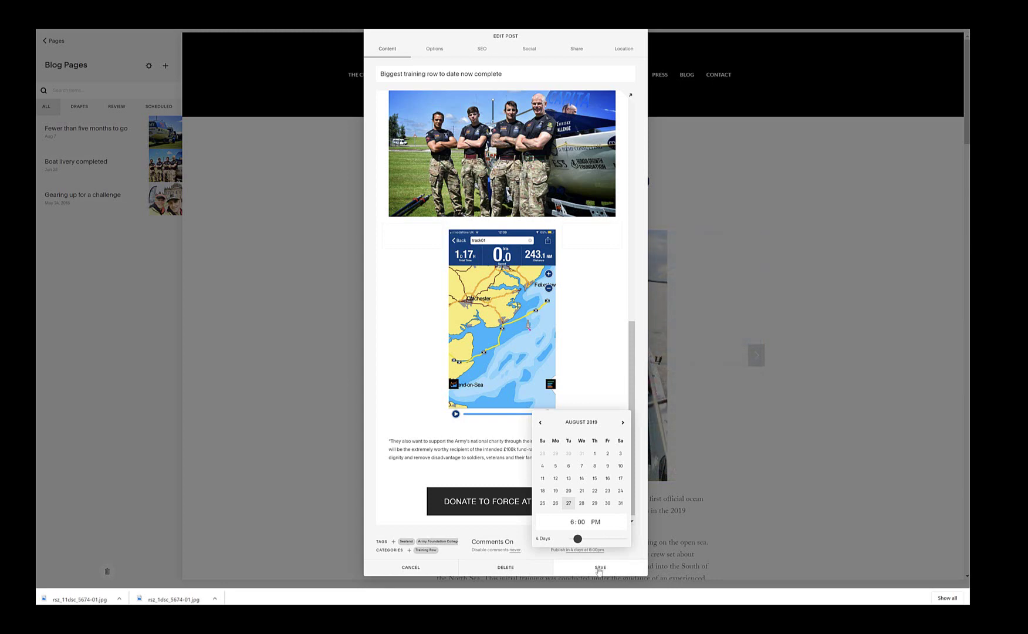
click(599, 568)
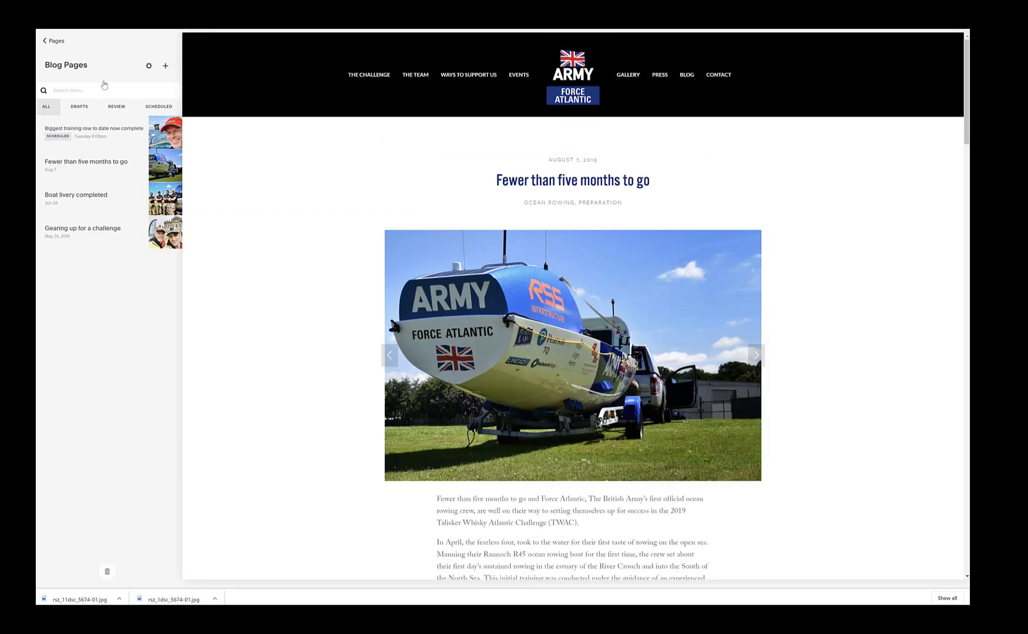
Step: Reopen the scheduled training-row post from Blog Pages and show its Options settings
mouse_move(55, 144)
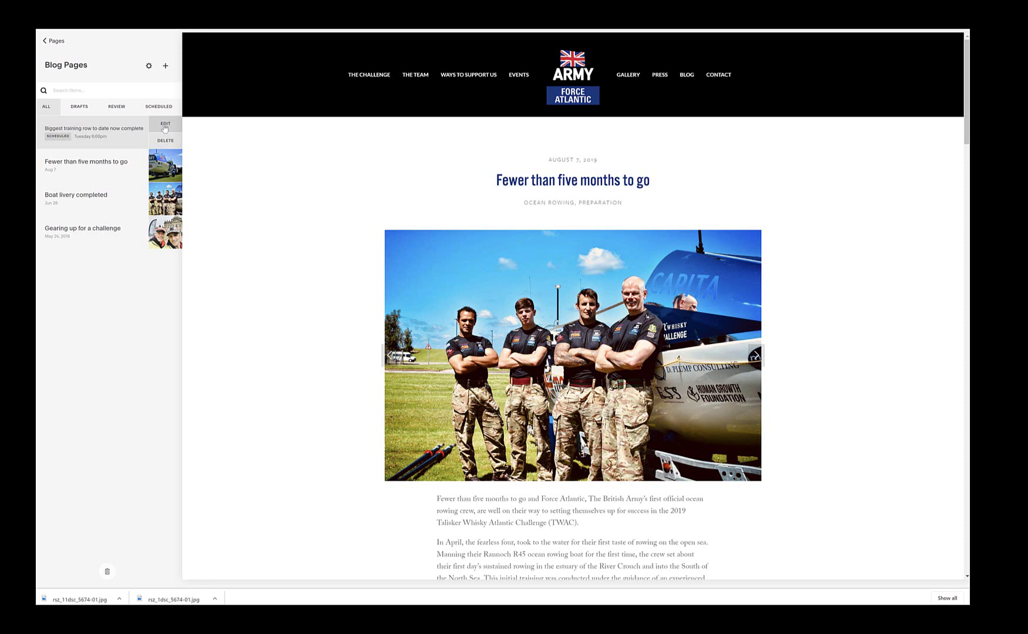
click(165, 126)
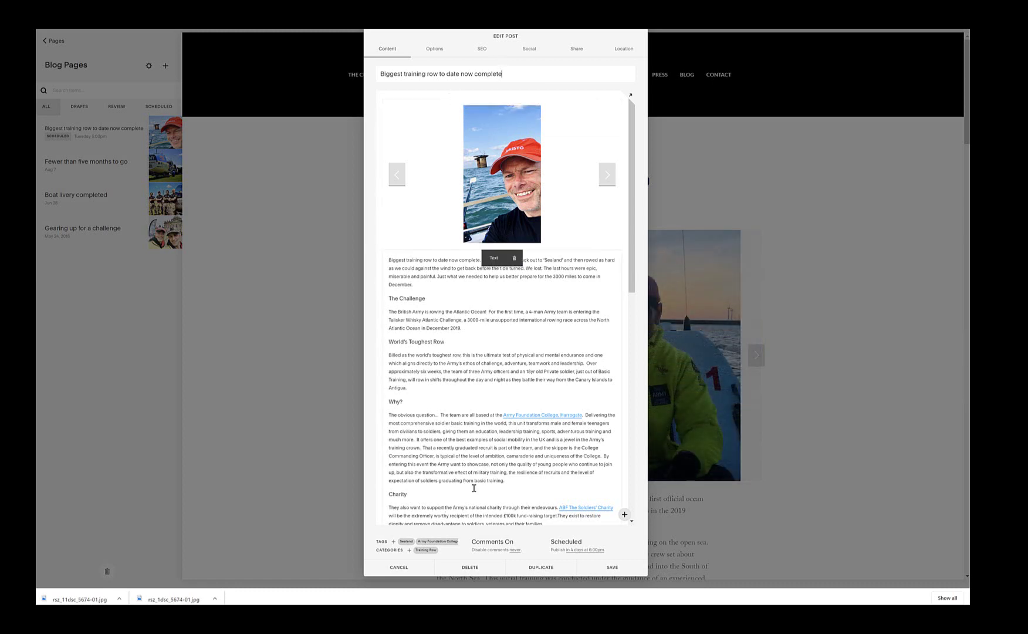
scroll(481, 469, down, 3)
scroll(505, 457, up, 3)
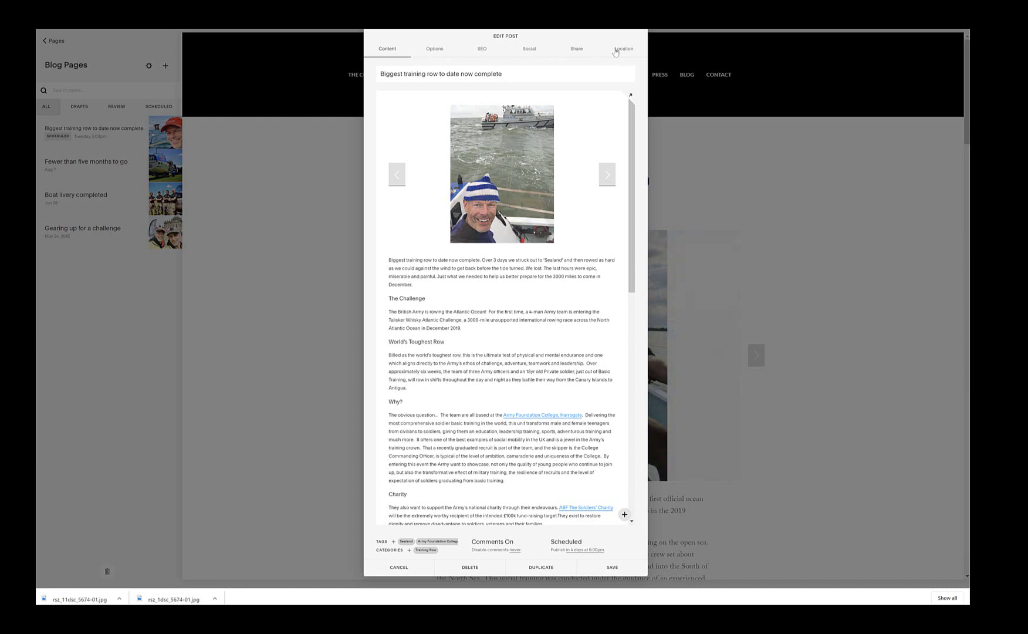
click(435, 49)
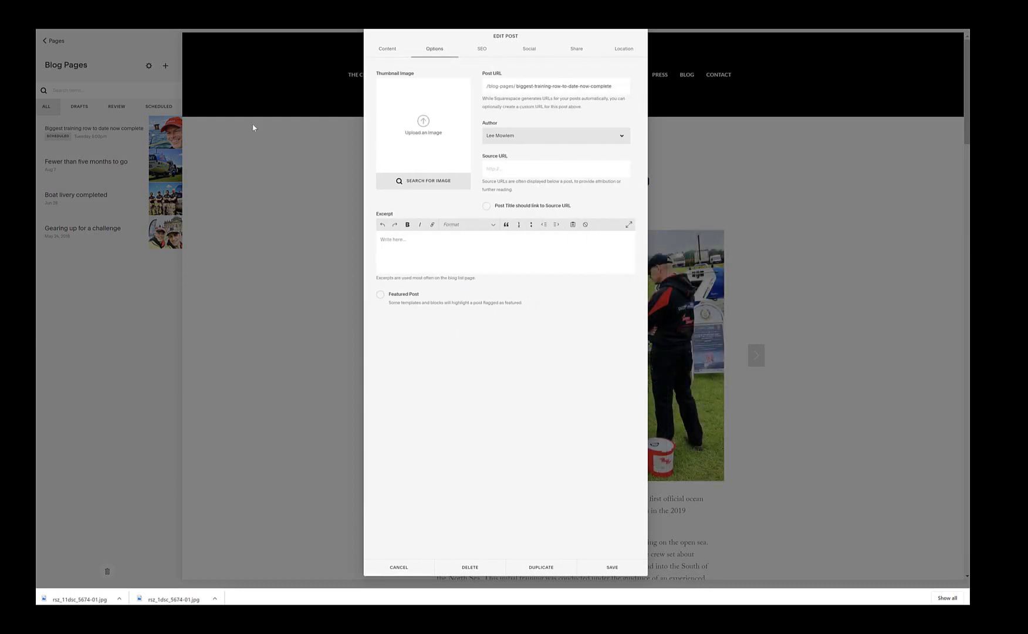
Step: Upload the red-capped selfie as the post's thumbnail image, then bring up the SEO settings
click(389, 51)
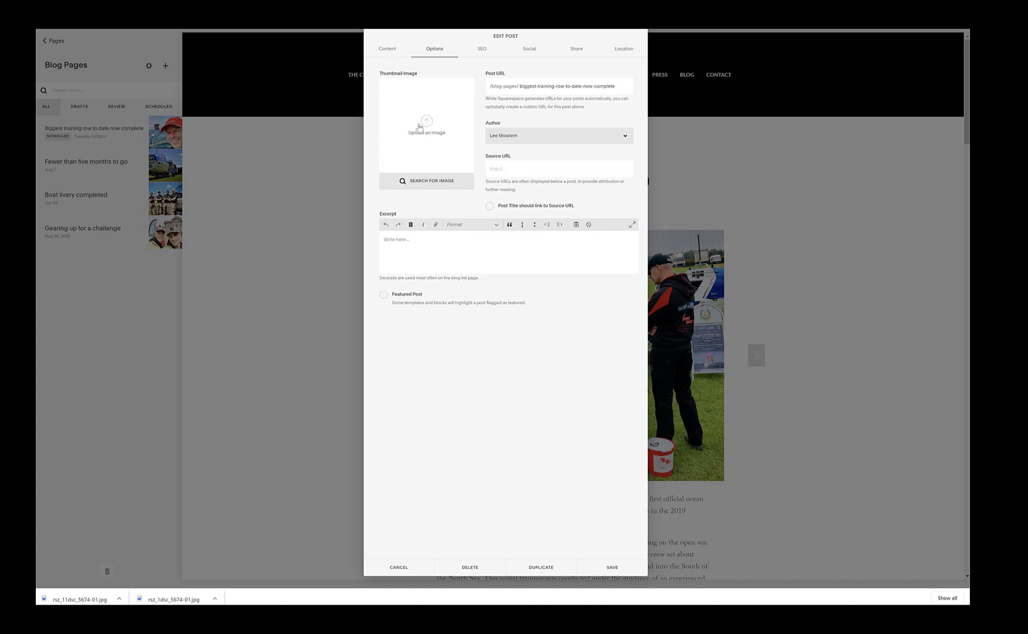
click(430, 53)
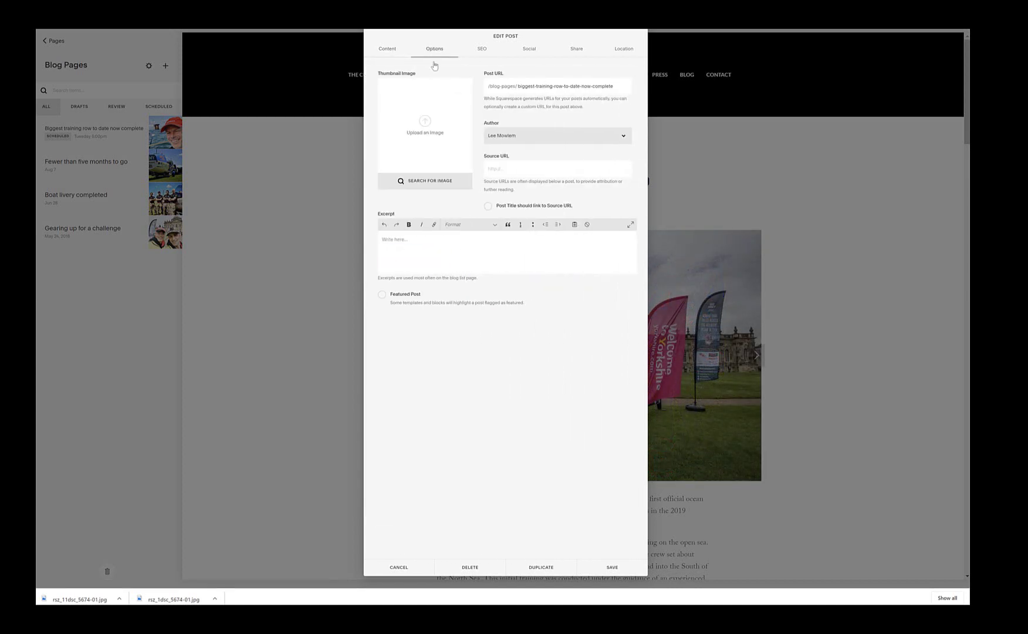
click(423, 122)
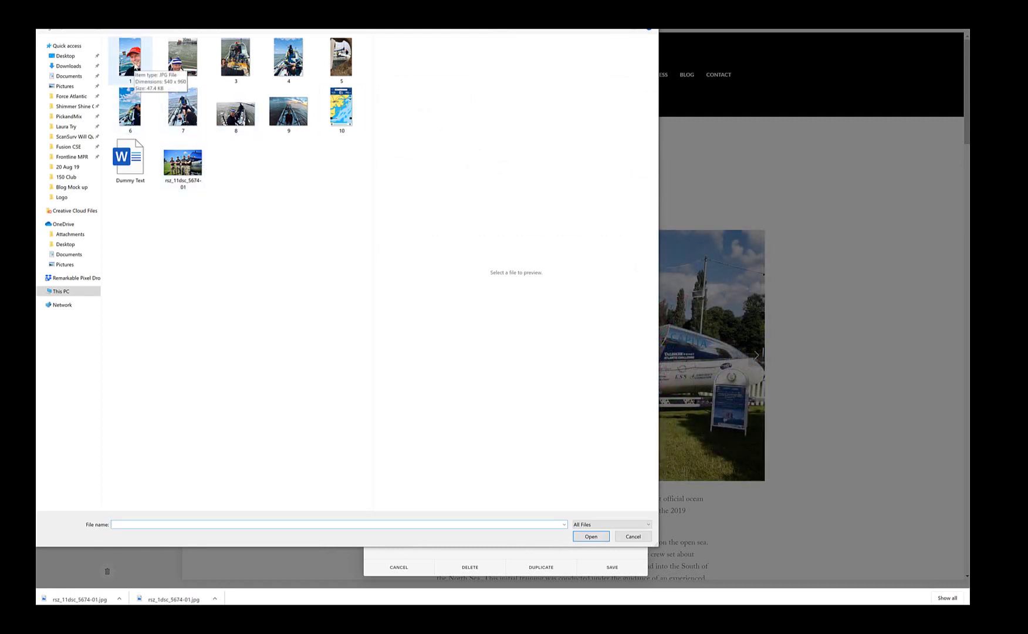
click(132, 62)
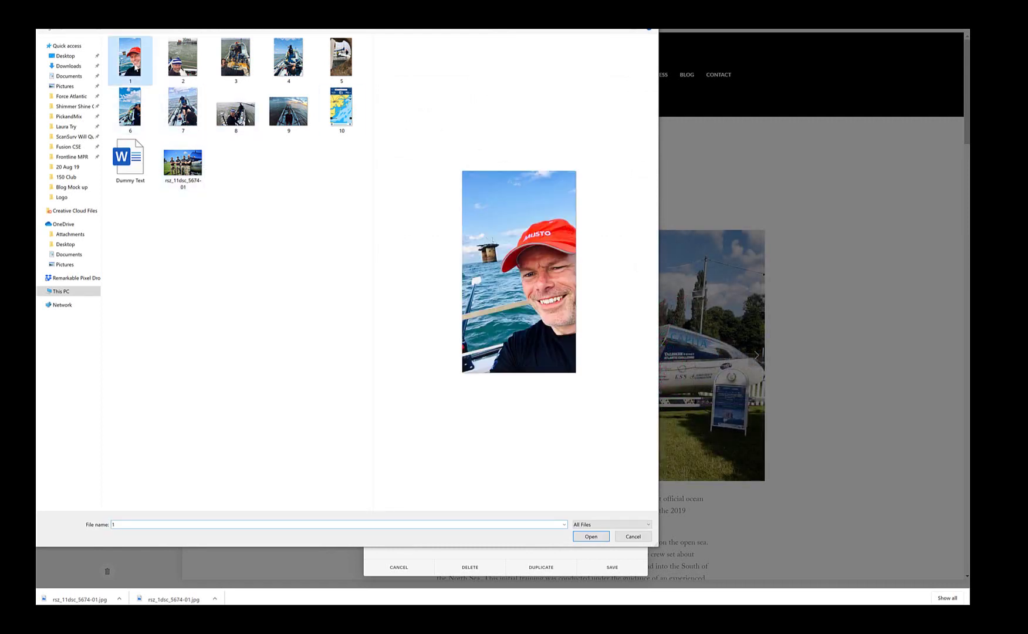
click(591, 536)
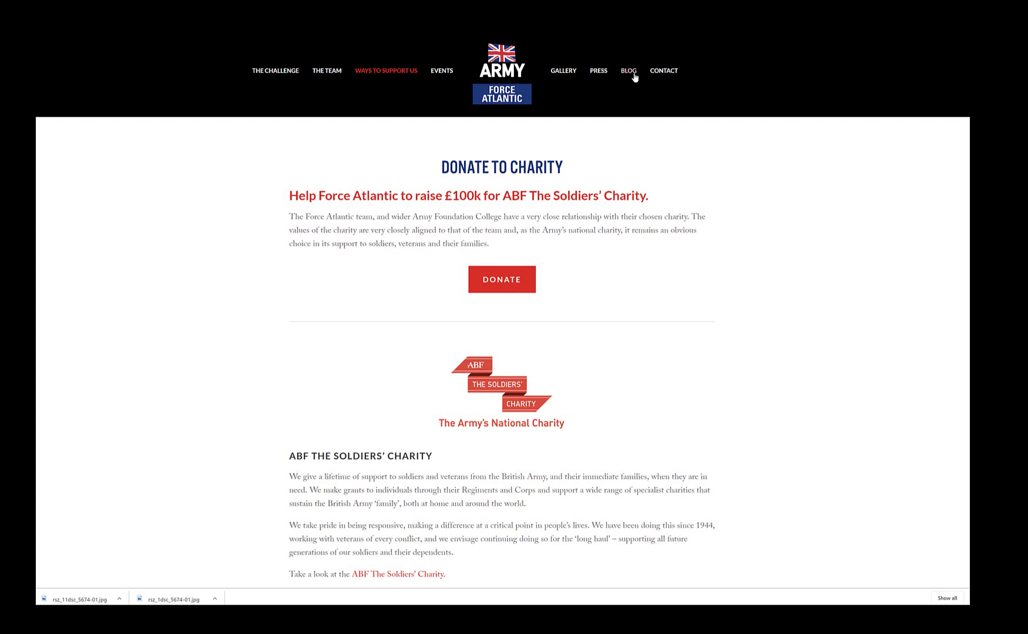
click(634, 75)
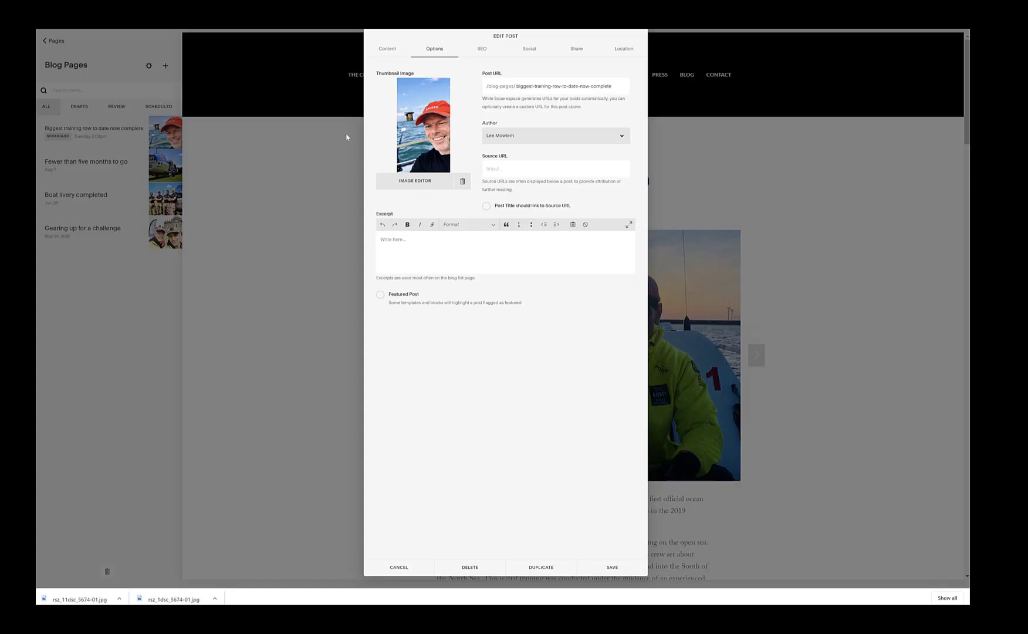
click(380, 295)
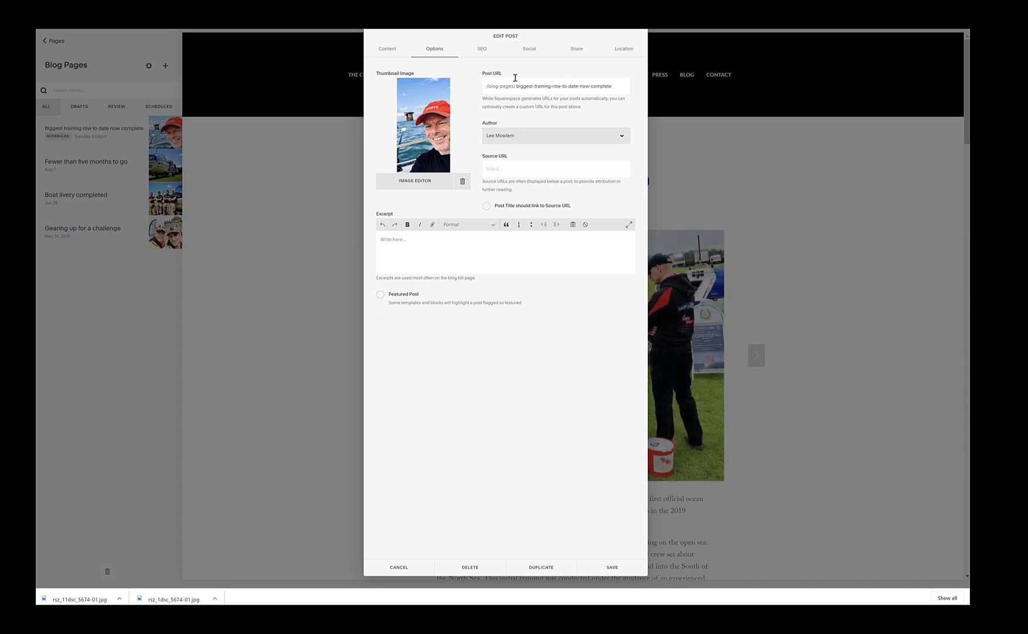
click(481, 50)
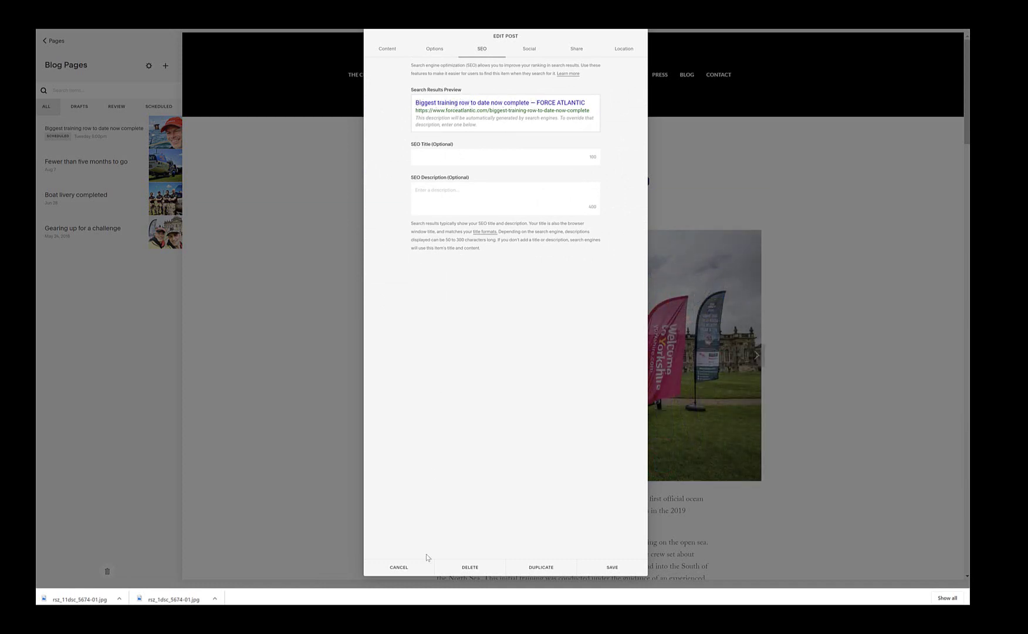
Step: Copy the Atlantic row paragraph under 'The Challenge' in the Dummy Text document
key(alt+Tab)
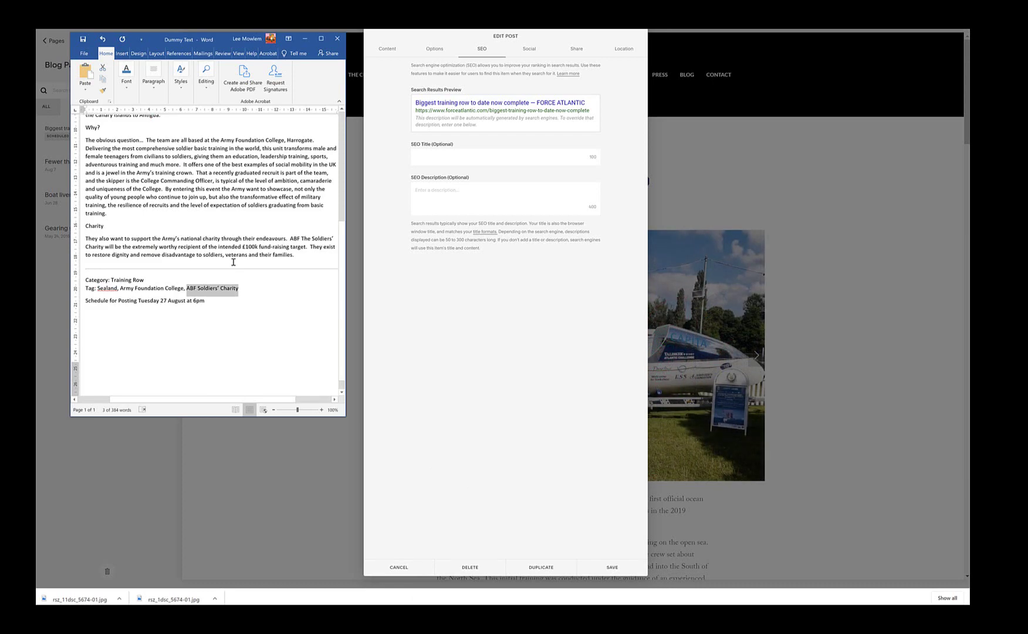
scroll(233, 261, up, 6)
scroll(232, 262, up, 1)
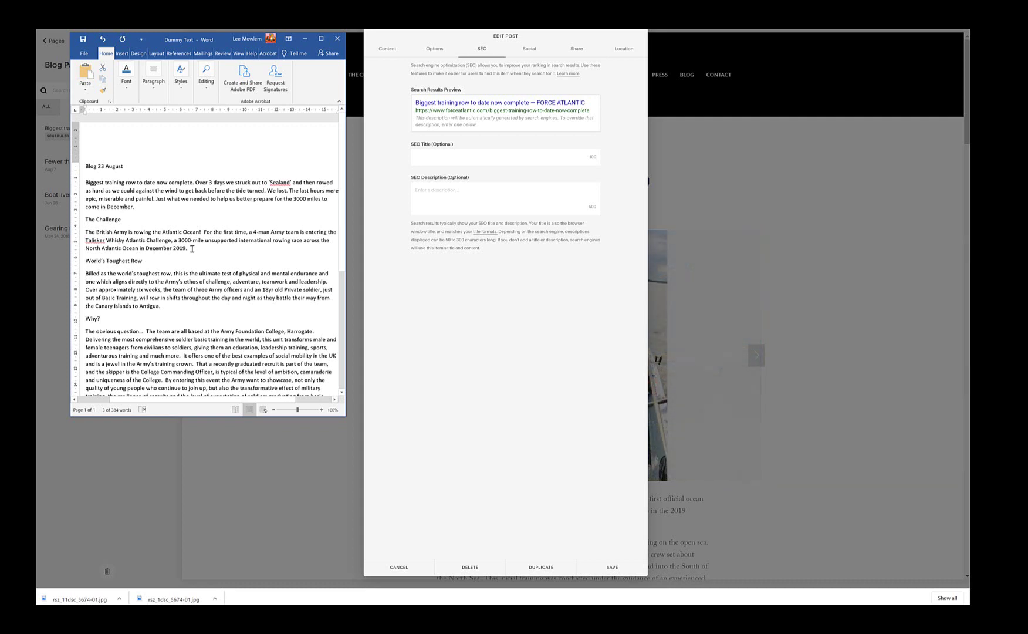
drag(191, 248, 88, 232)
key(ctrl+c)
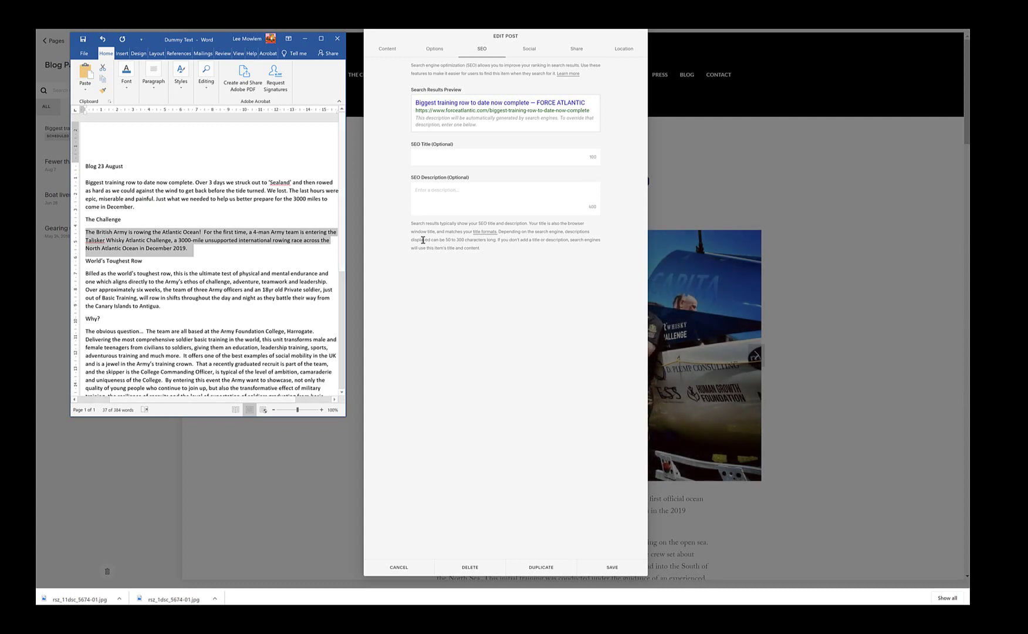
click(461, 194)
Step: Paste the paragraph as the SEO description, inserting ', Force Atlantic' after 'team' and changing 'is' to 'are'
key(ctrl+v)
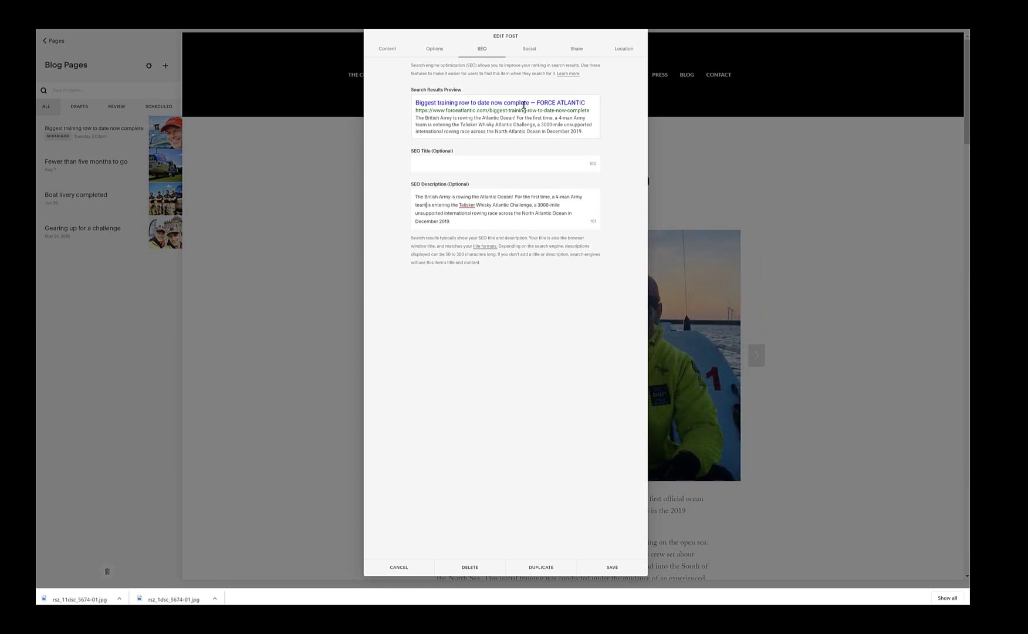
text(, Force At)
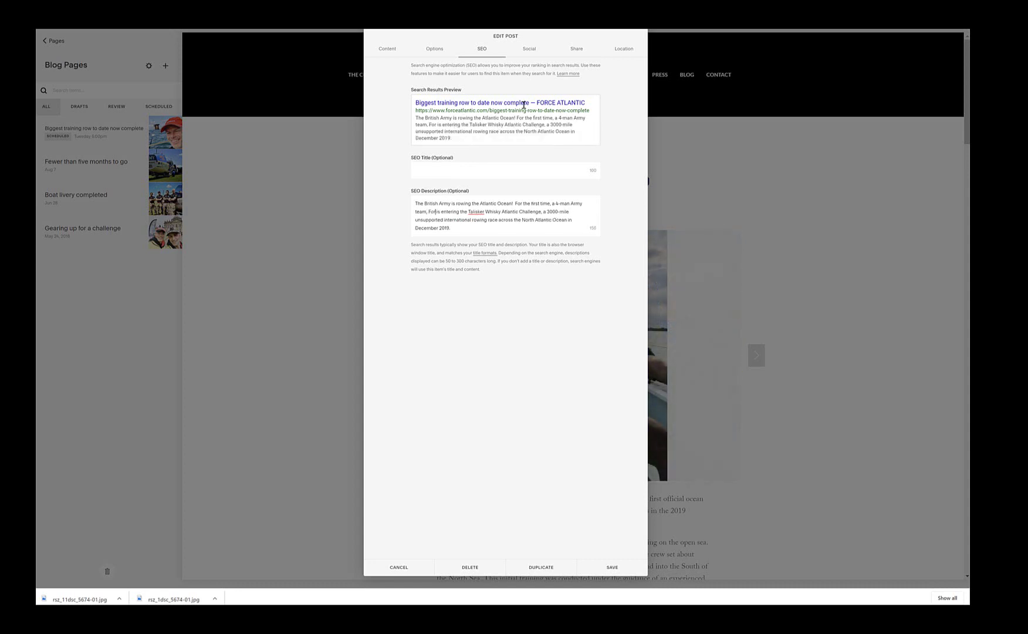
text(lantic)
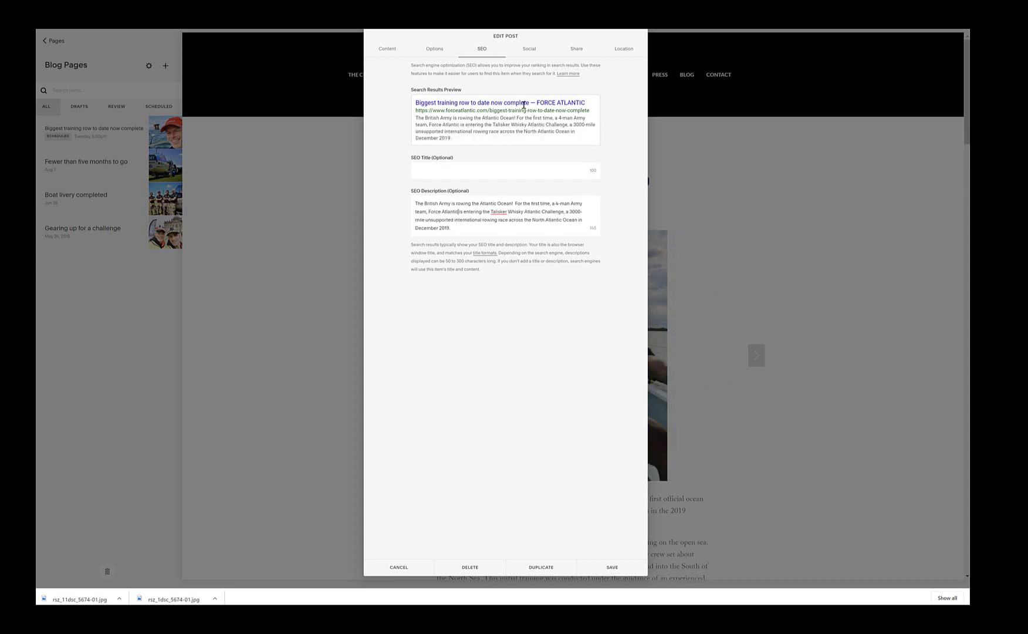
key(Right)
key(Right)
key(Right)
key(BackSpace)
key(BackSpace)
text(are)
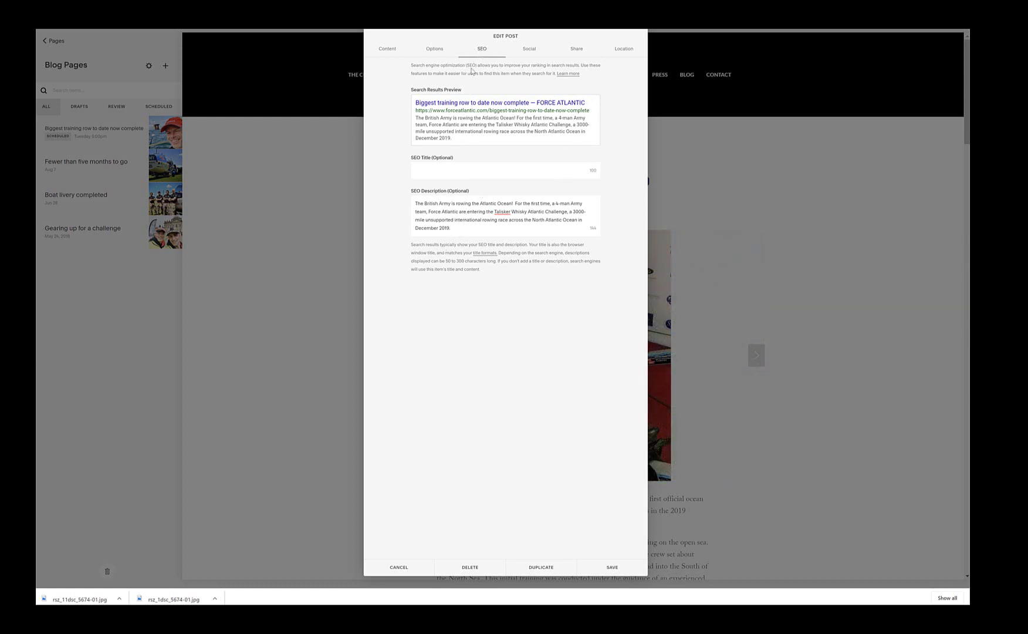
Step: Review the Social, Options, Share and Location tabs, then return to the post's body content
click(528, 51)
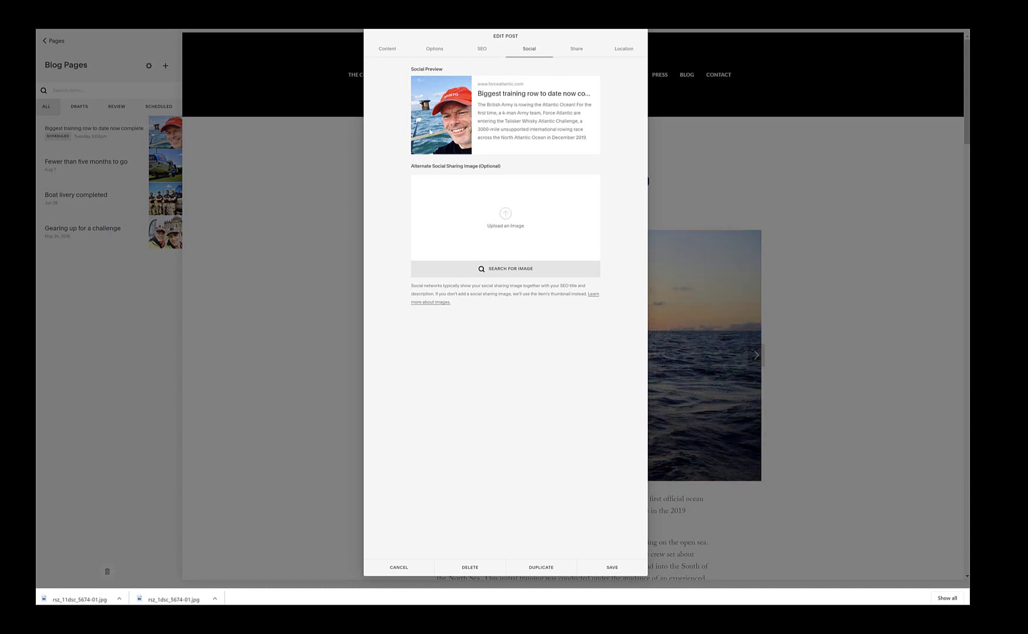
click(436, 49)
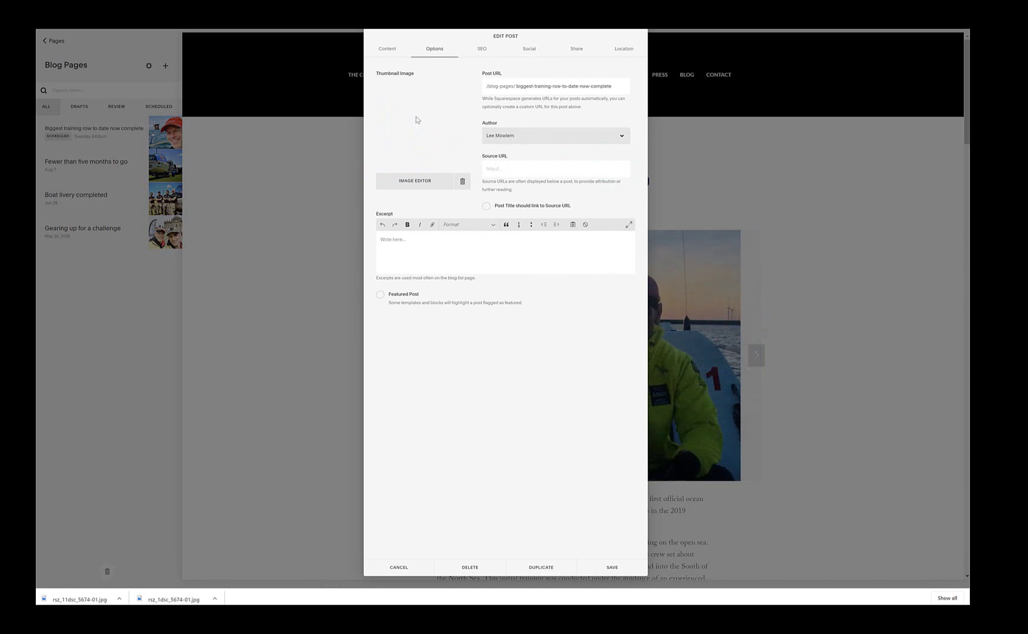
click(531, 50)
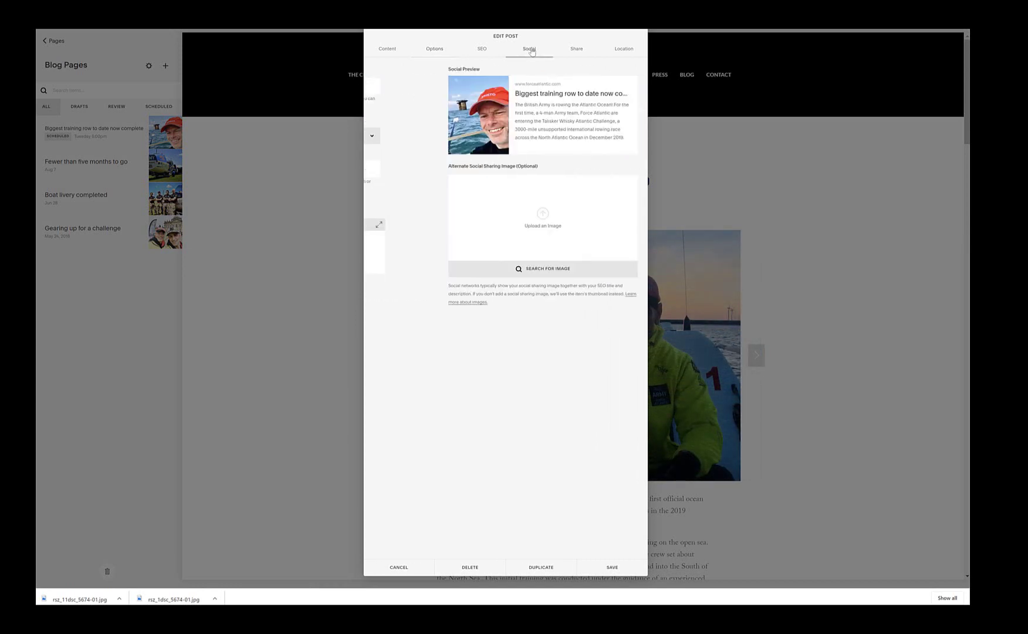
click(577, 50)
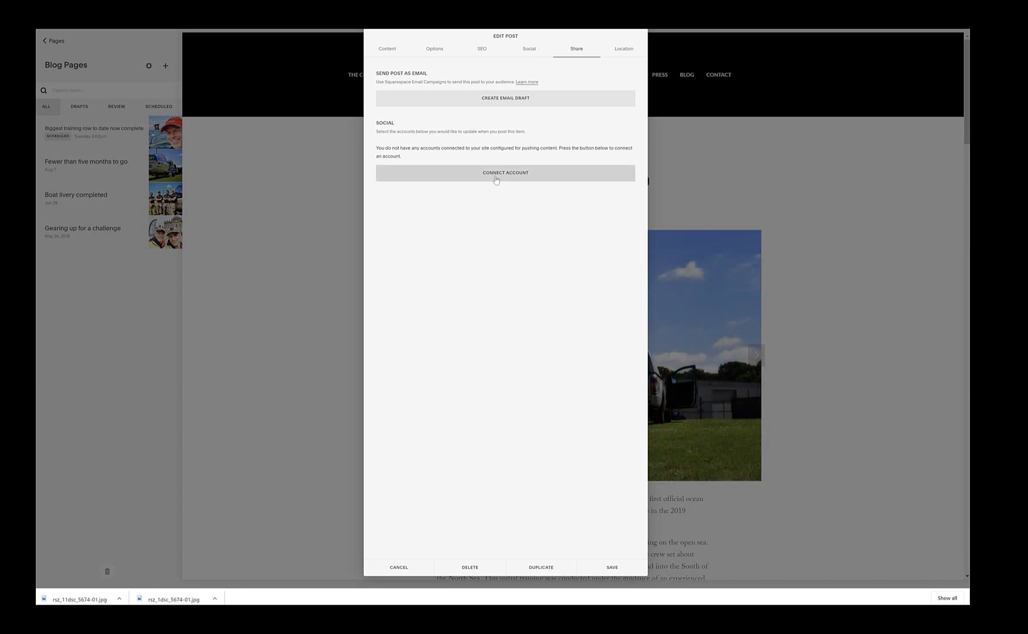
click(626, 50)
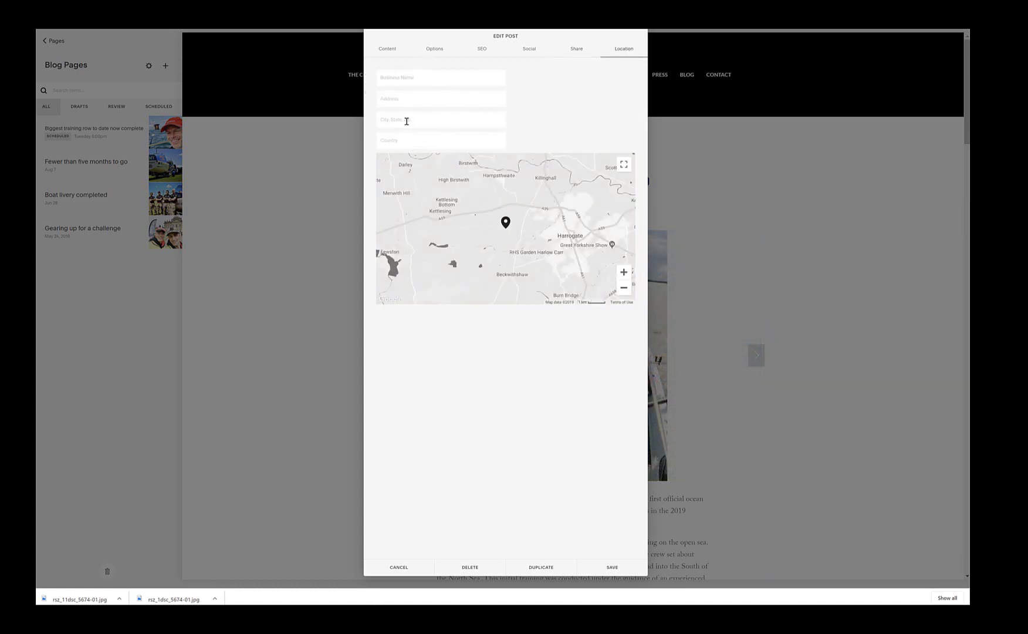
mouse_move(506, 226)
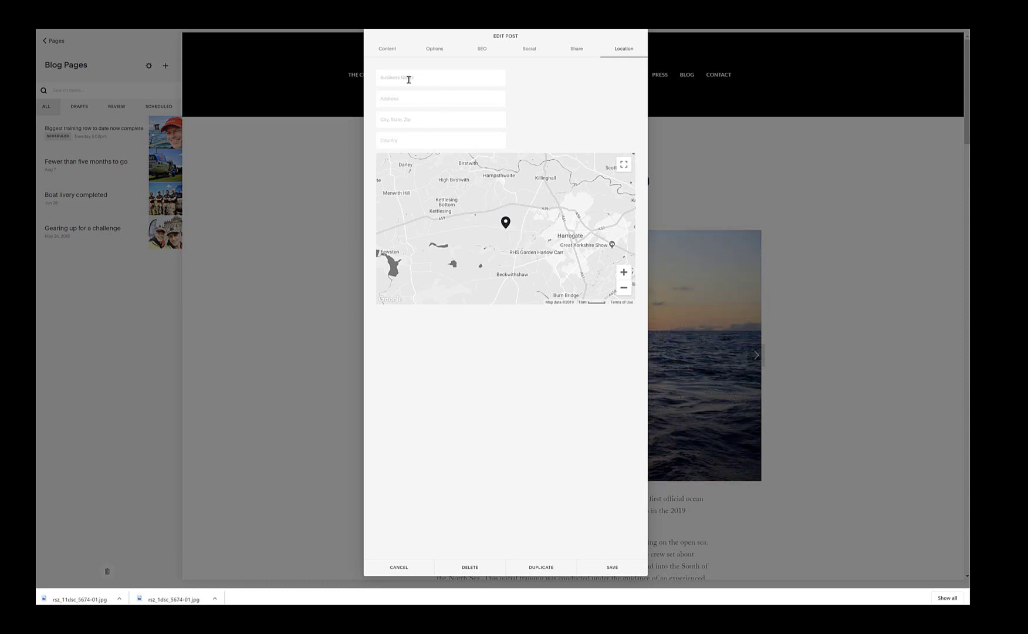
click(386, 50)
scroll(473, 410, down, 6)
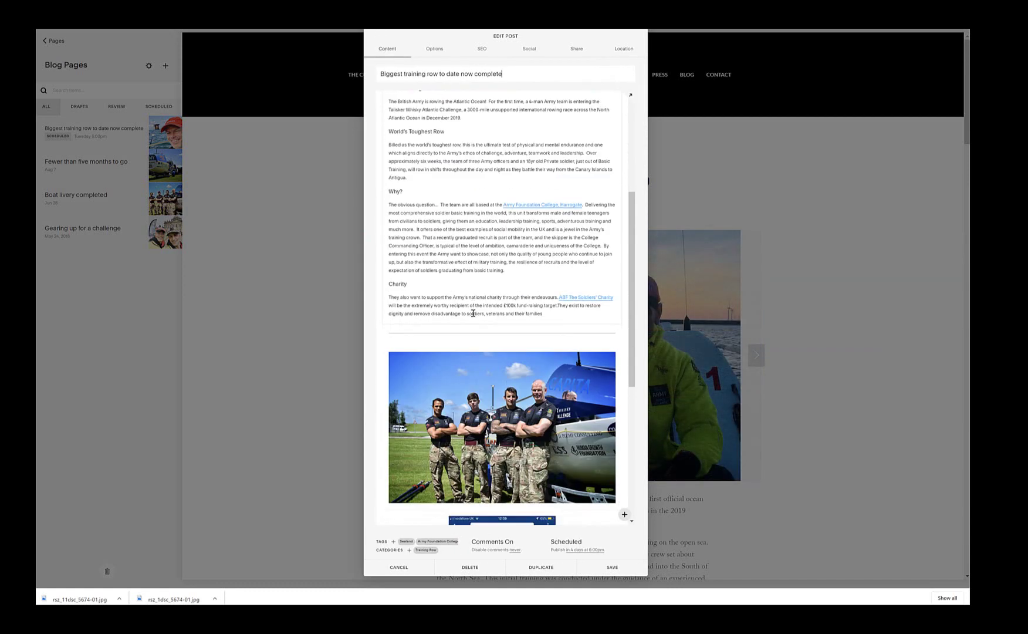
Step: Save the post's changes, preview the public Blog page, then open the Blog Pages list
click(407, 570)
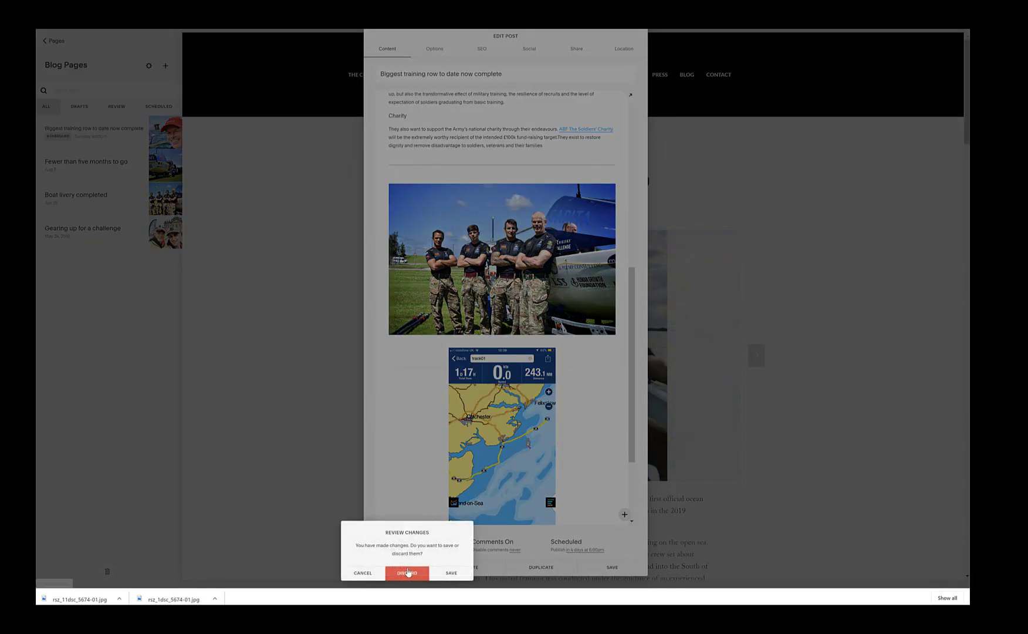
click(450, 572)
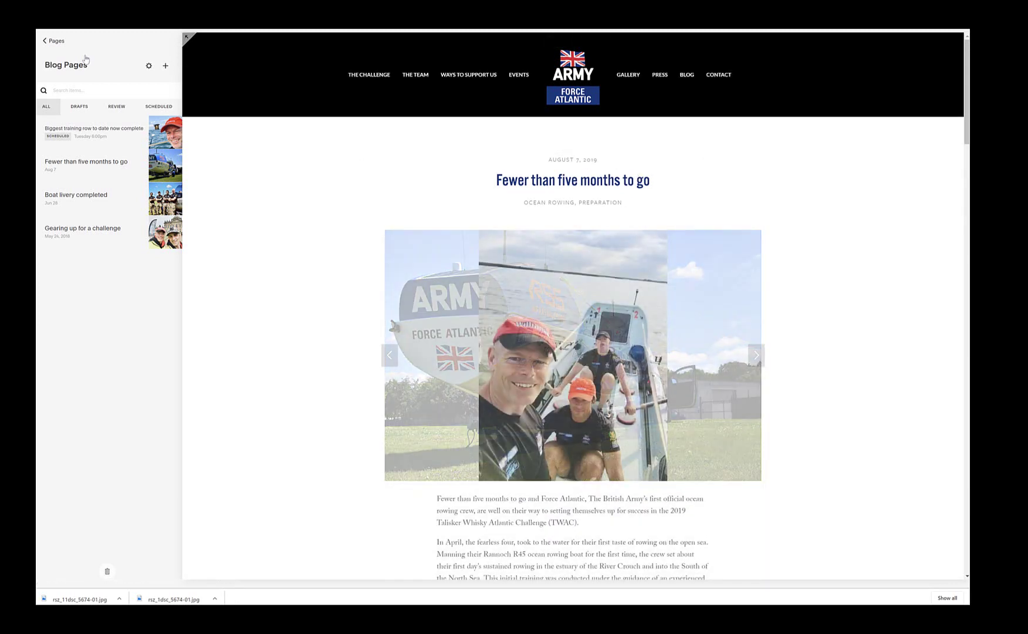
click(54, 42)
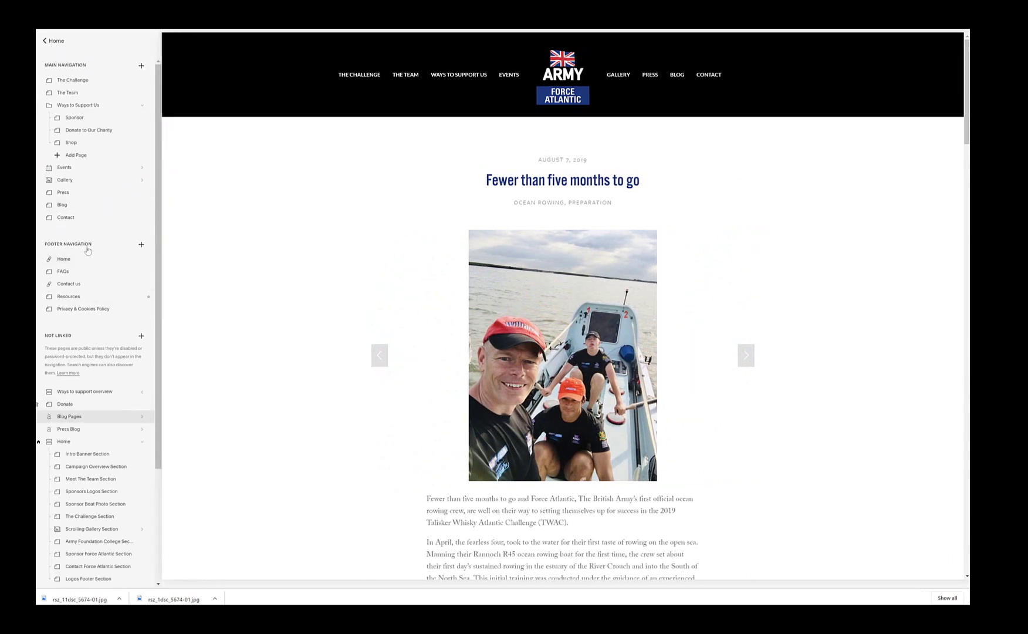
click(76, 209)
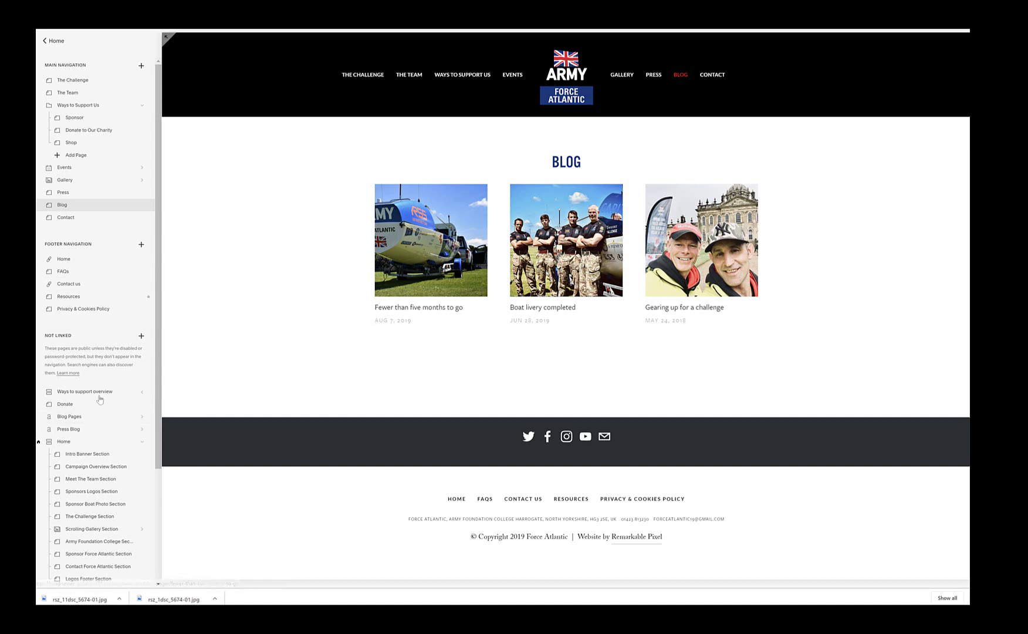
click(85, 416)
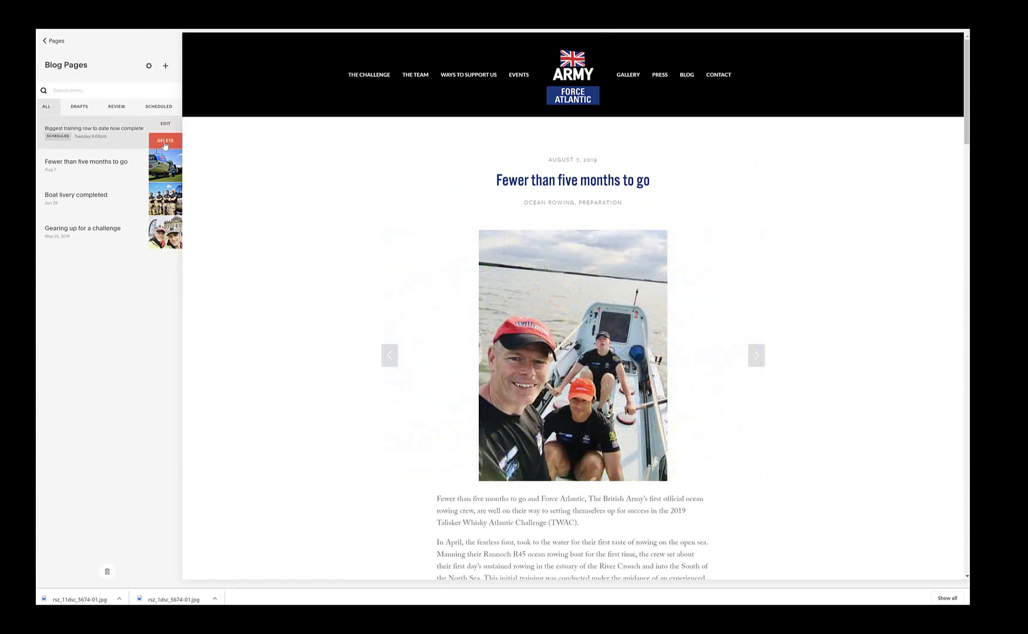
Step: Delete the scheduled test post 'Biggest training row to date now complete' and confirm the deletion
click(165, 143)
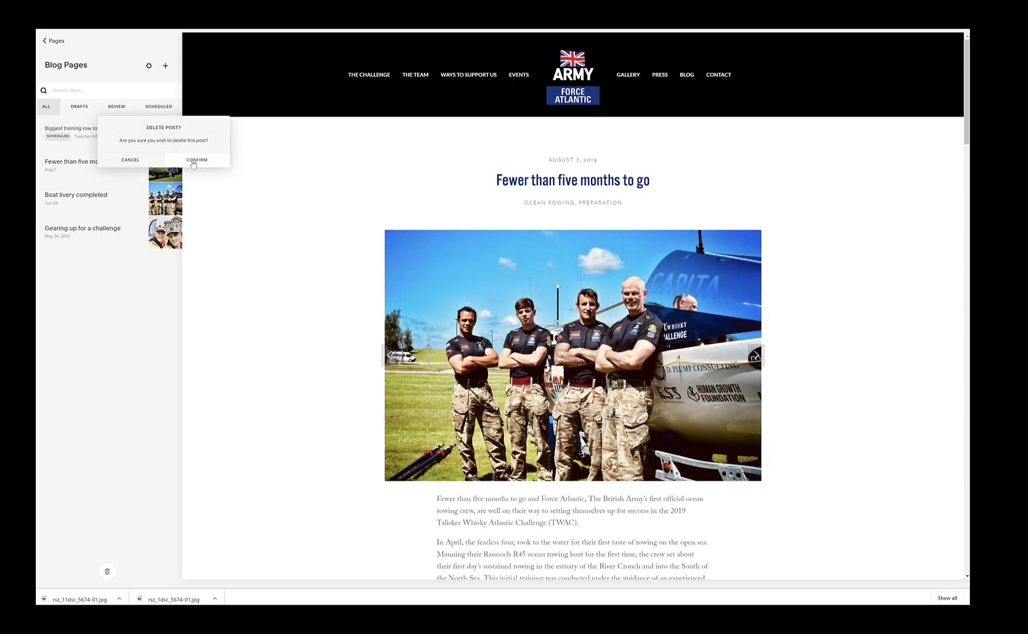
click(194, 160)
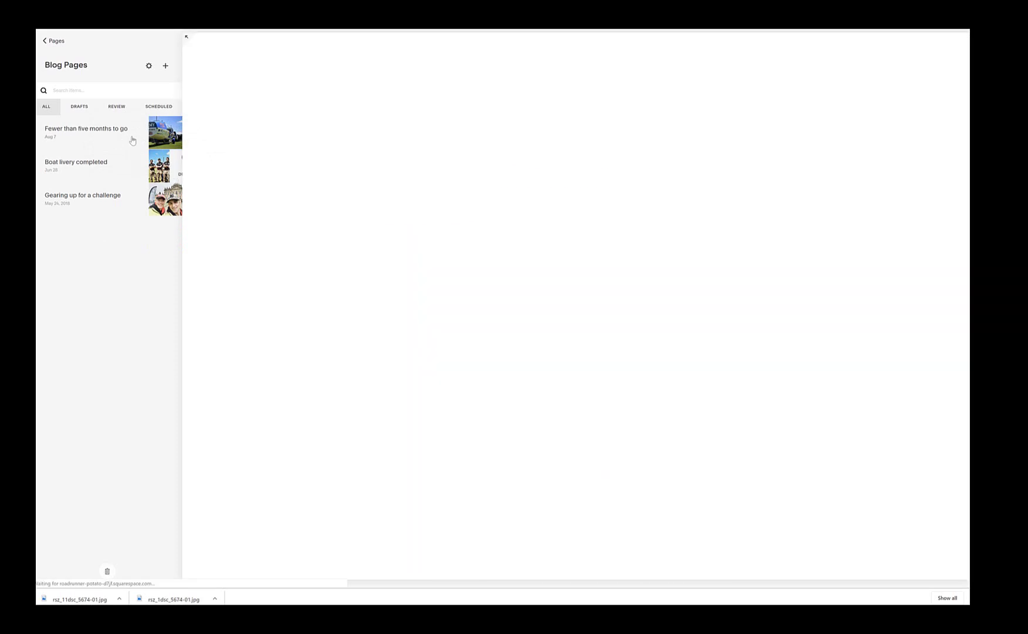